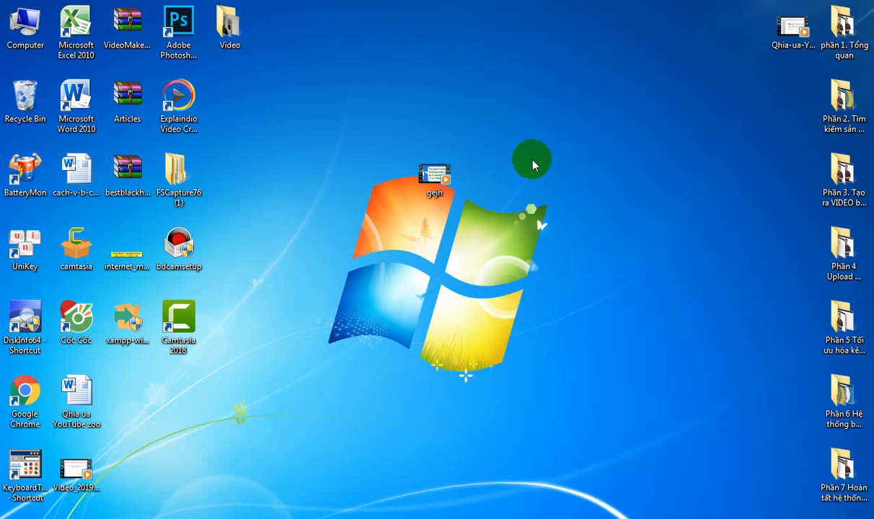
right_click(532, 165)
left_click(584, 196)
left_click(435, 158)
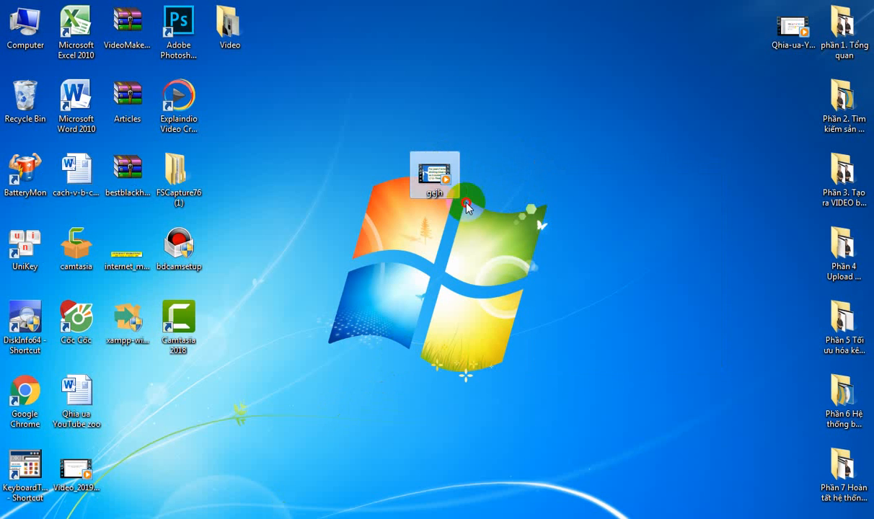
left_click_drag(441, 184, 441, 259)
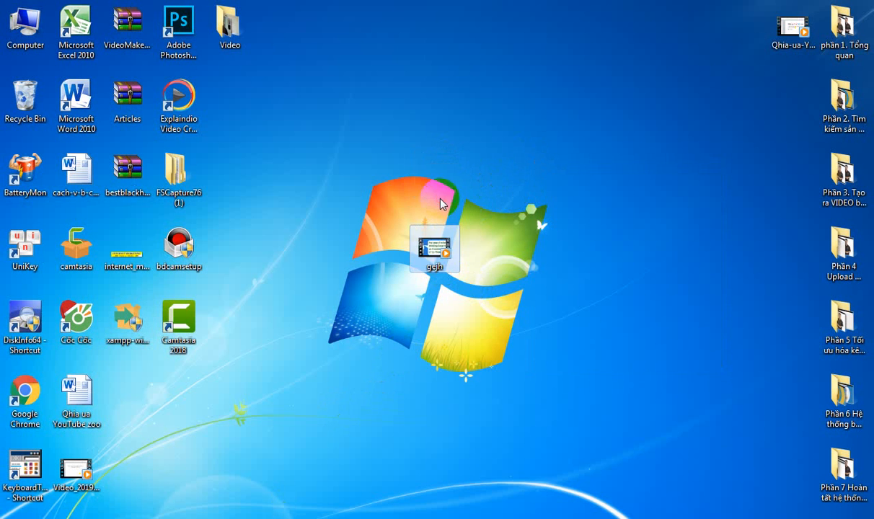
left_click_drag(440, 199, 440, 193)
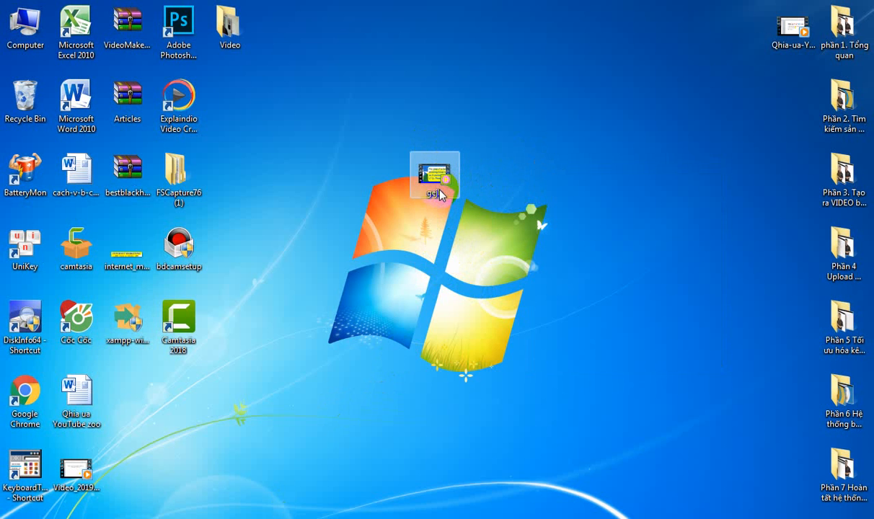
left_click(428, 267)
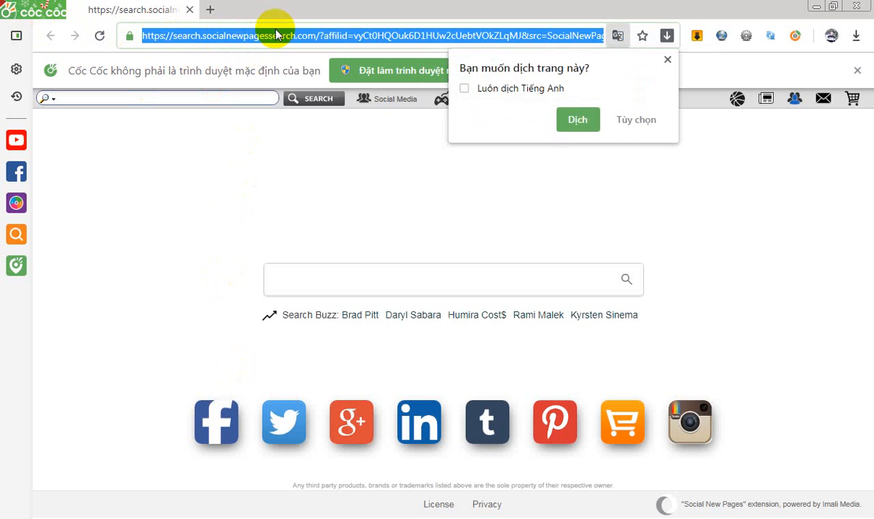
Go to youtube.com in the Cốc Cốc browser, view the signed-in account's channel, and open the video upload page
type("youtube.com")
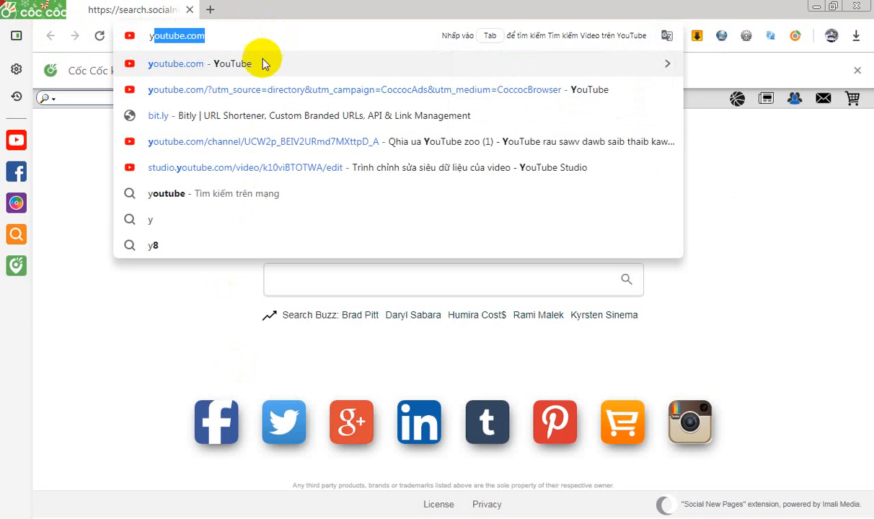
left_click(262, 64)
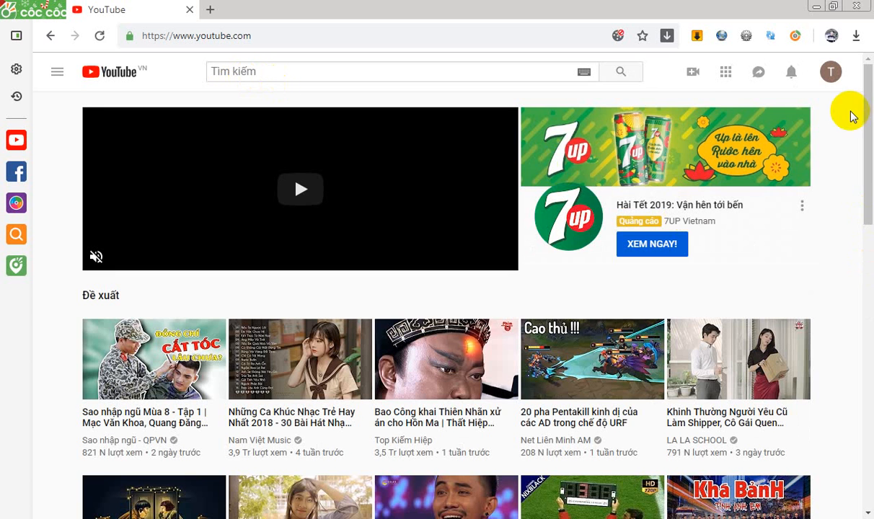
left_click(830, 72)
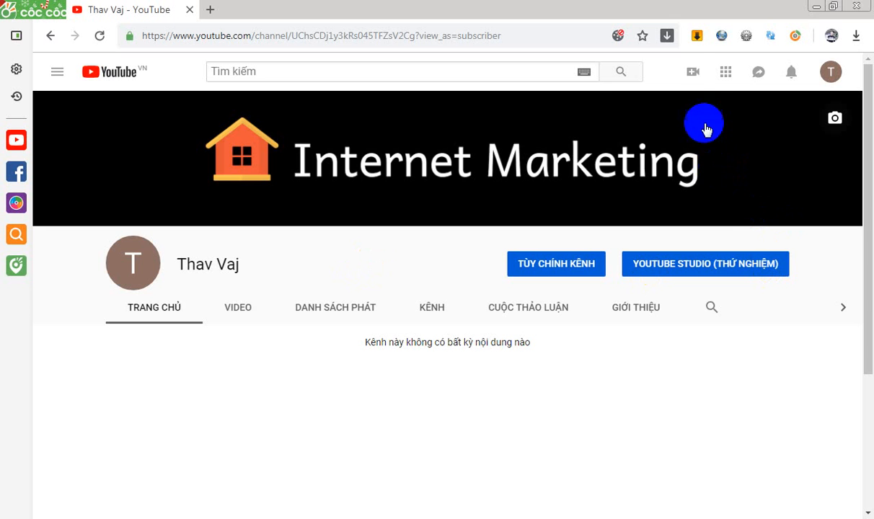
left_click(692, 73)
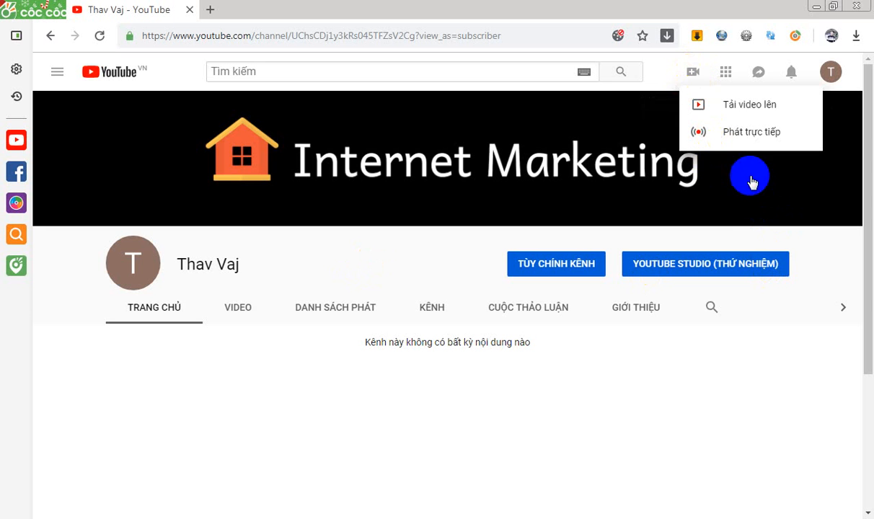
left_click(742, 118)
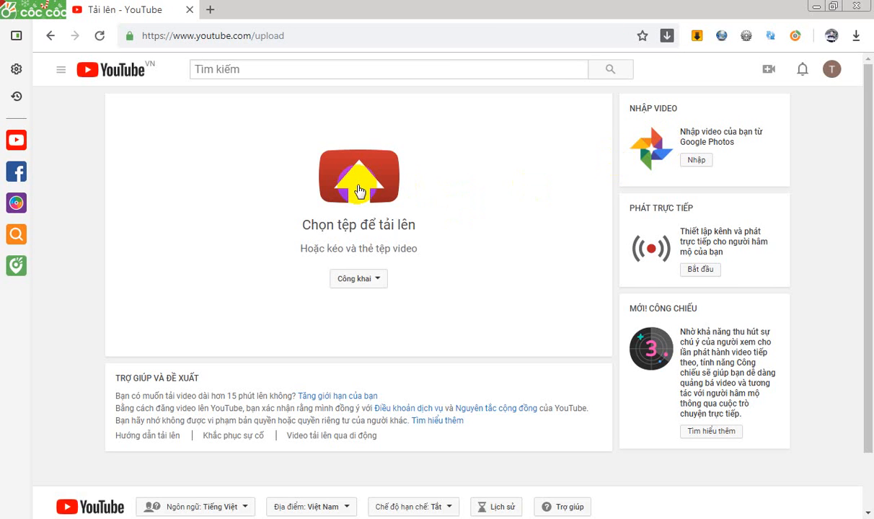
left_click(359, 190)
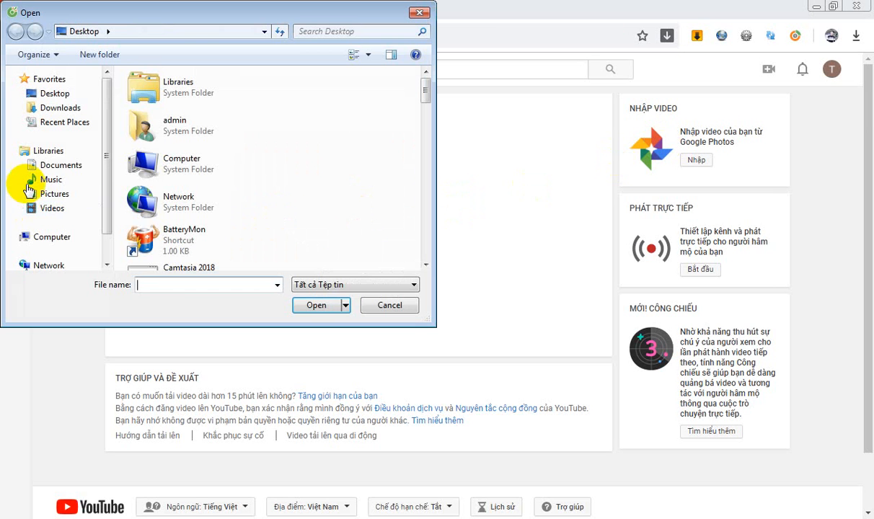
left_click(57, 95)
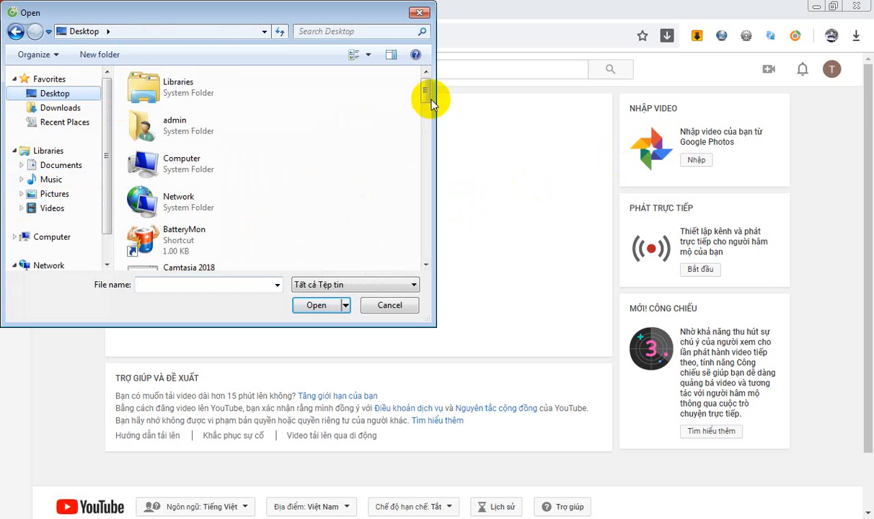
left_click_drag(427, 97, 419, 211)
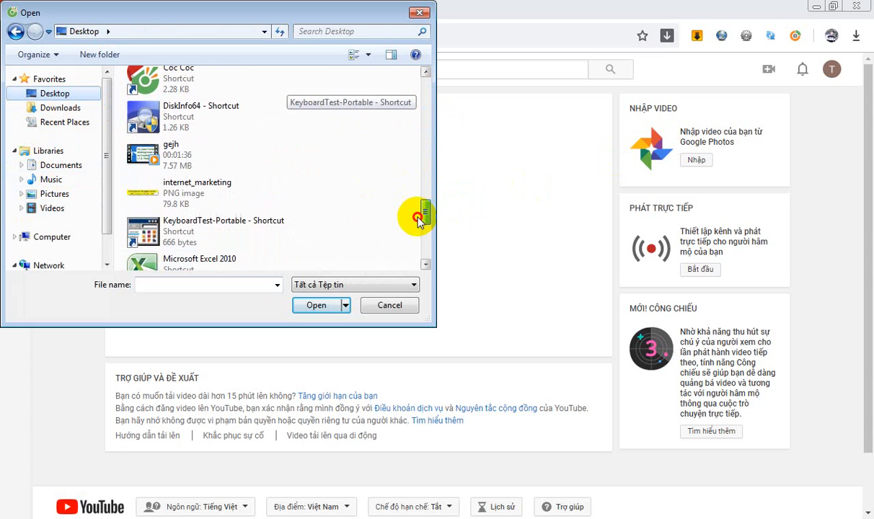
right_click(193, 148)
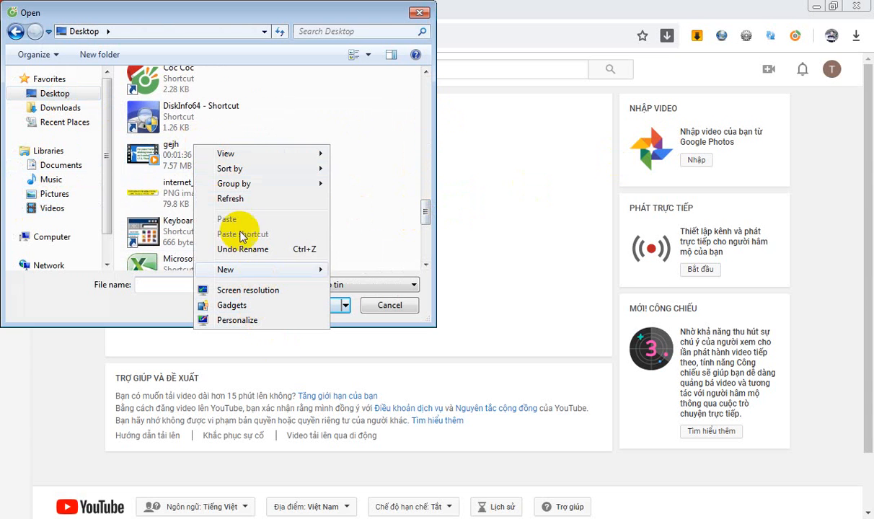
left_click(419, 13)
Switch to the desktop and rename the gejh video file as Qhia-ua-YouTube-zoo-zoo-rau-sawv-dawb-tau-saib-
left_click(819, 6)
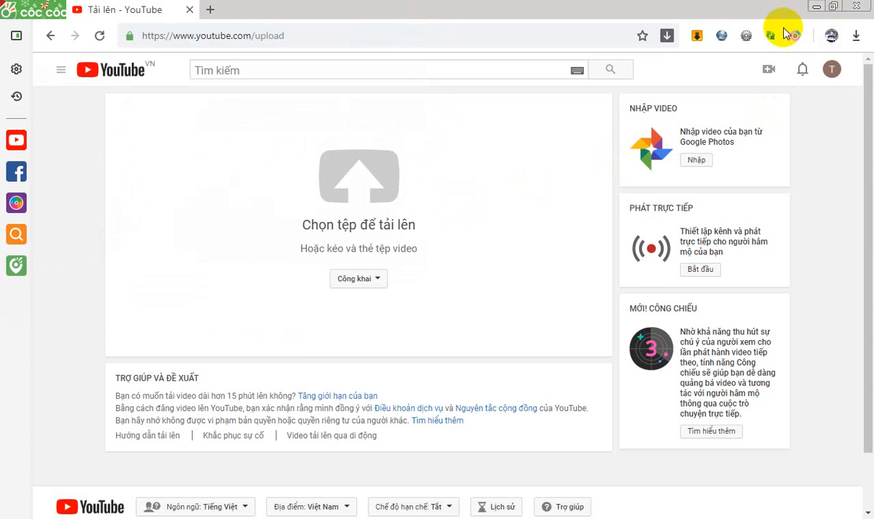
right_click(468, 109)
left_click(537, 150)
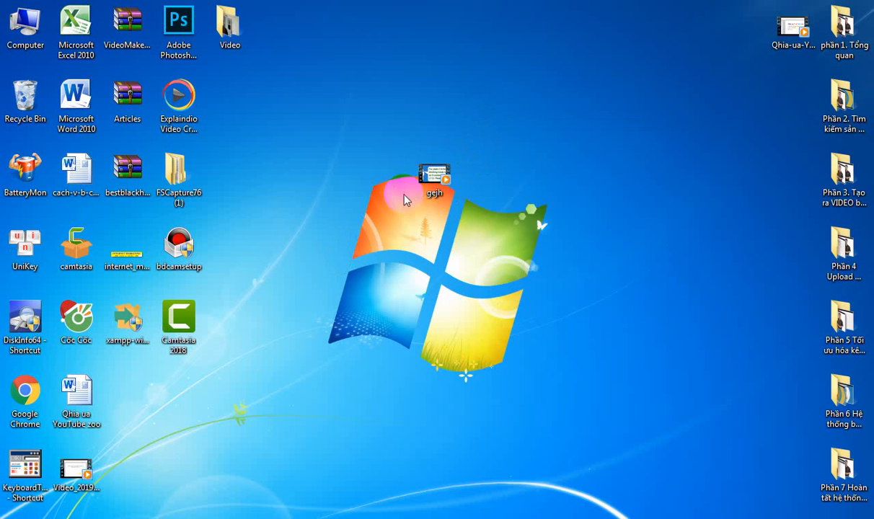
right_click(432, 184)
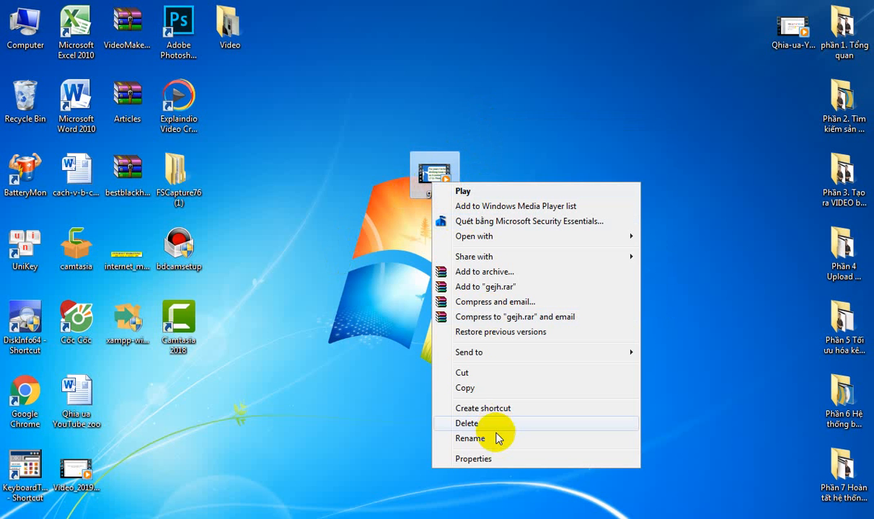
left_click(470, 438)
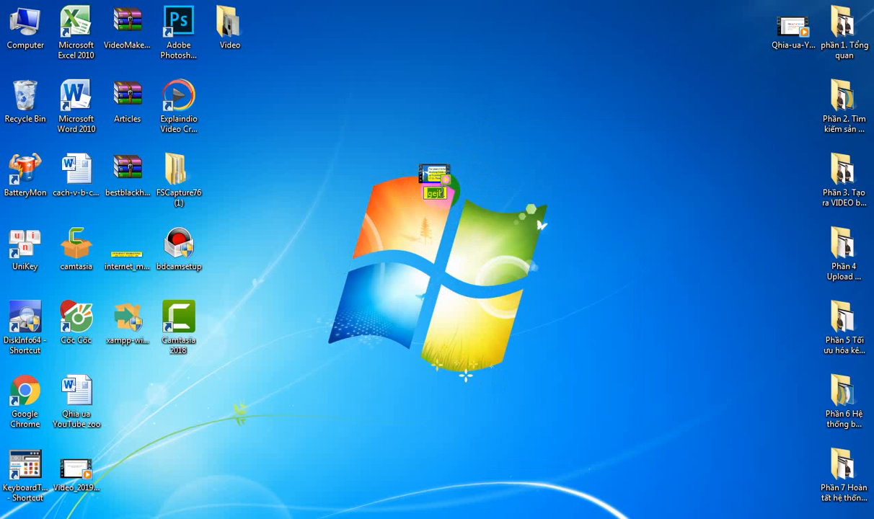
key("BackSpace")
key("BackSpace")
key("BackSpace")
key("BackSpace")
type("Qhia-ua-YouTu")
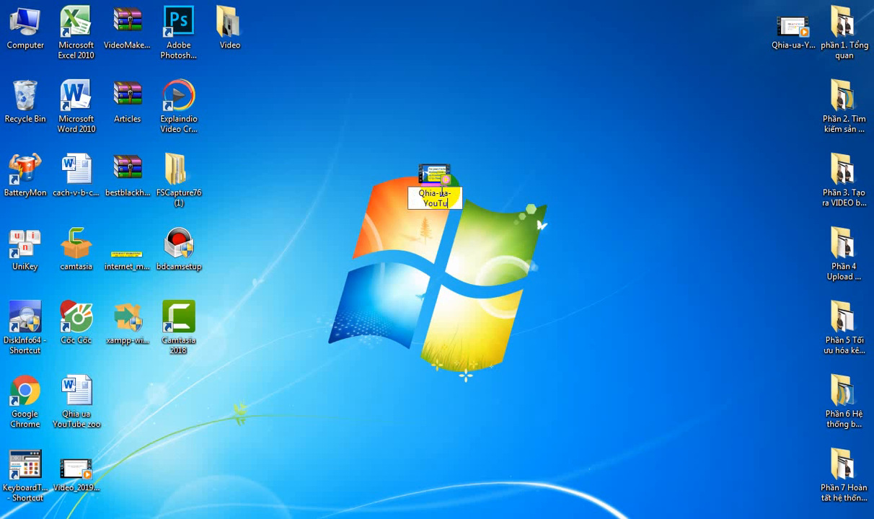
type("be-")
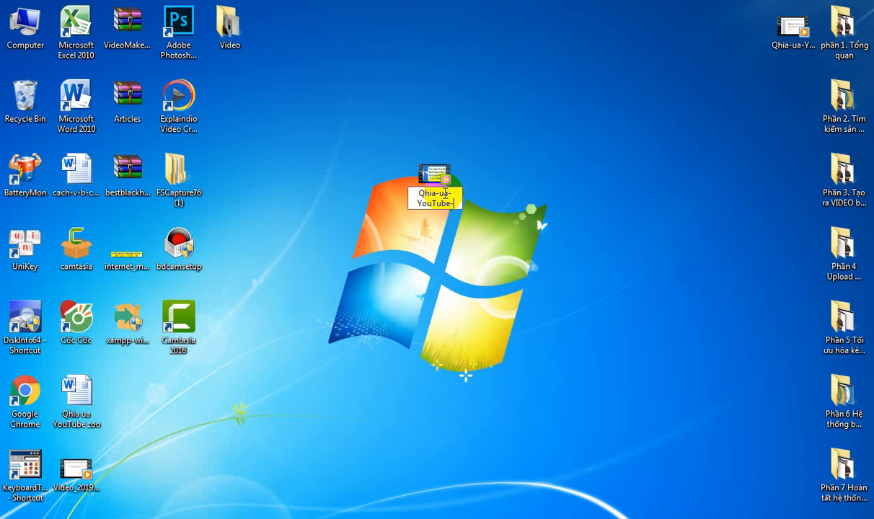
type("zoo-zoo")
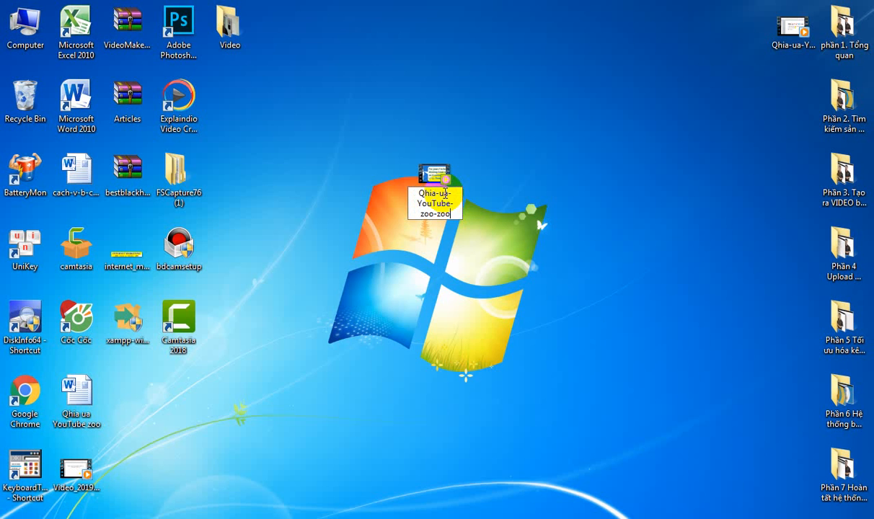
type("-rau-s")
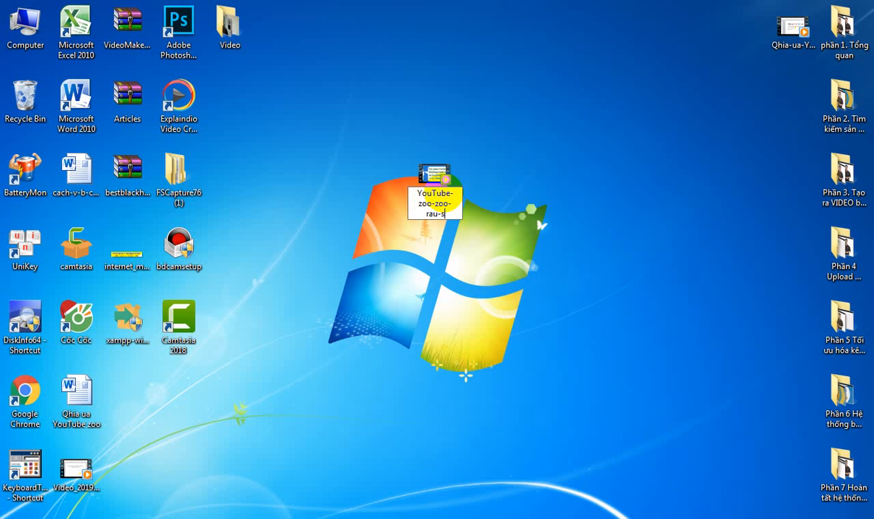
type("awv")
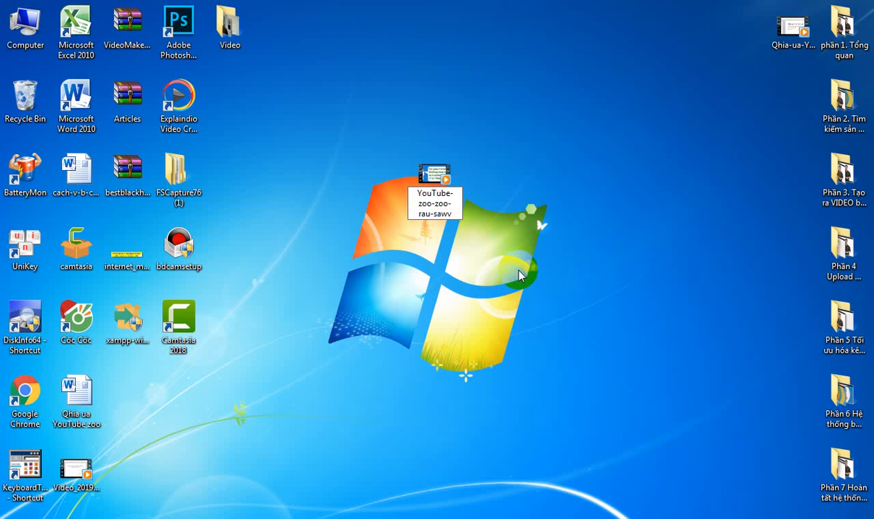
type("-dawb")
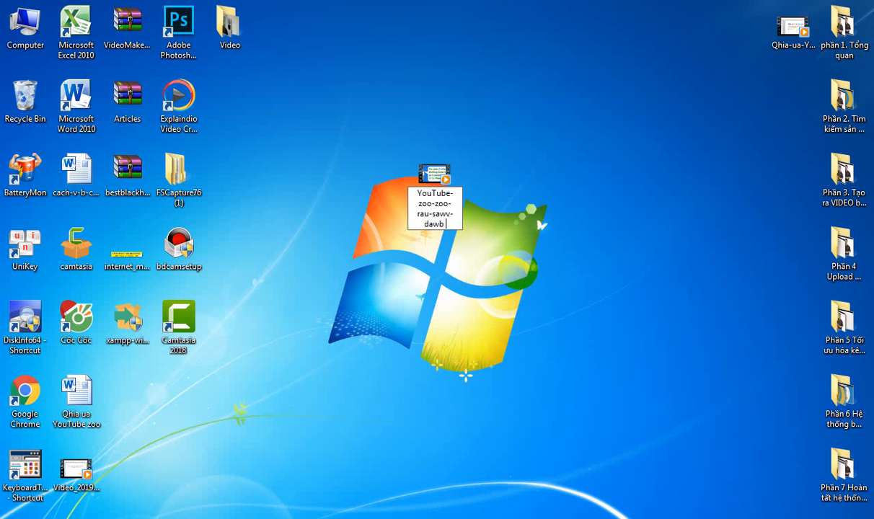
type("-tau-saib")
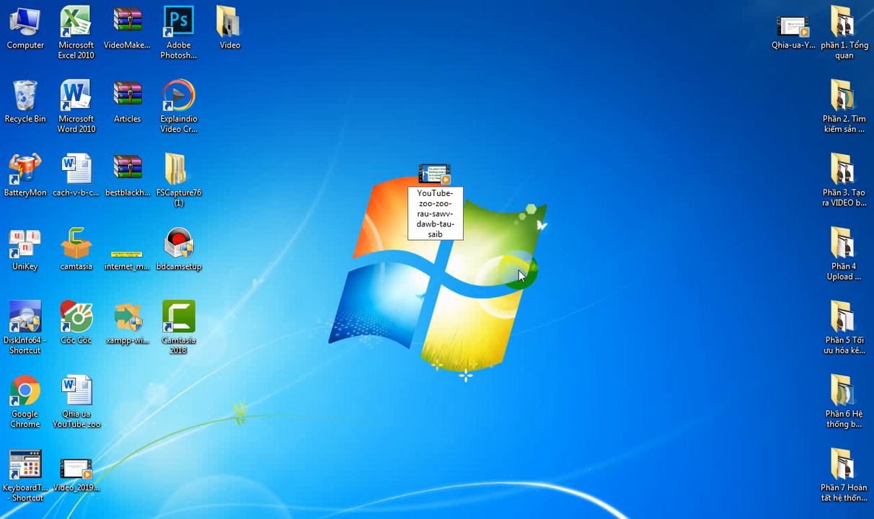
type("-")
key("Return")
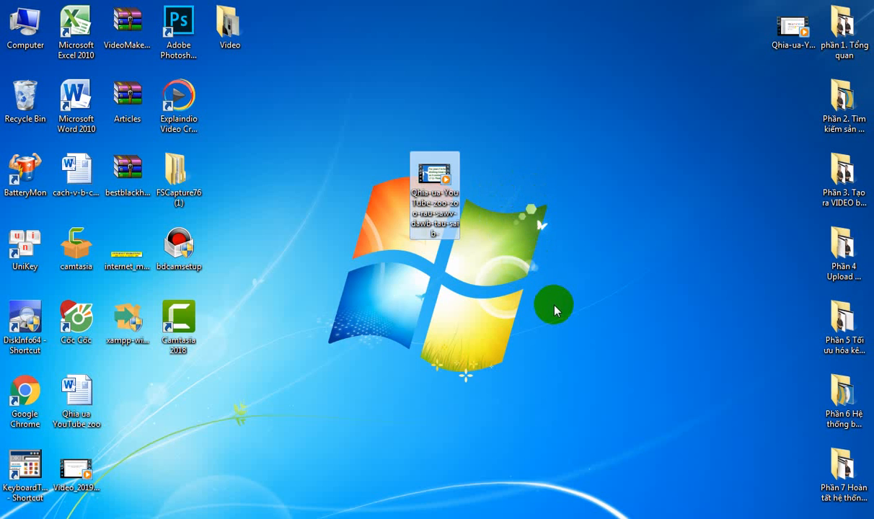
Remove the trailing hyphen from the renamed video's file name on the desktop
right_click(440, 217)
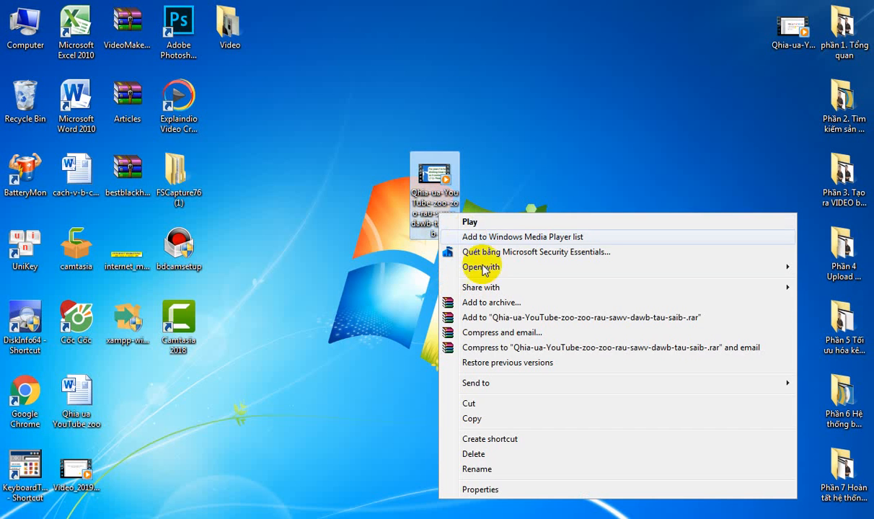
left_click(491, 474)
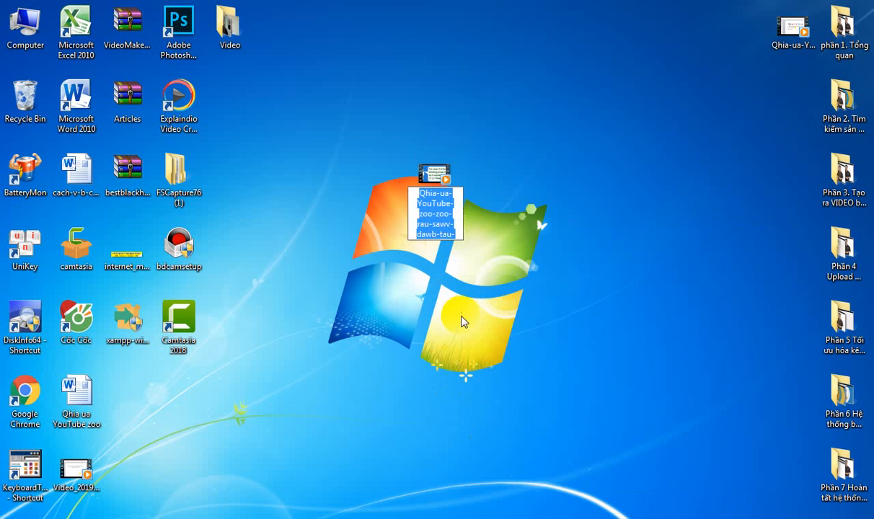
double_click(455, 233)
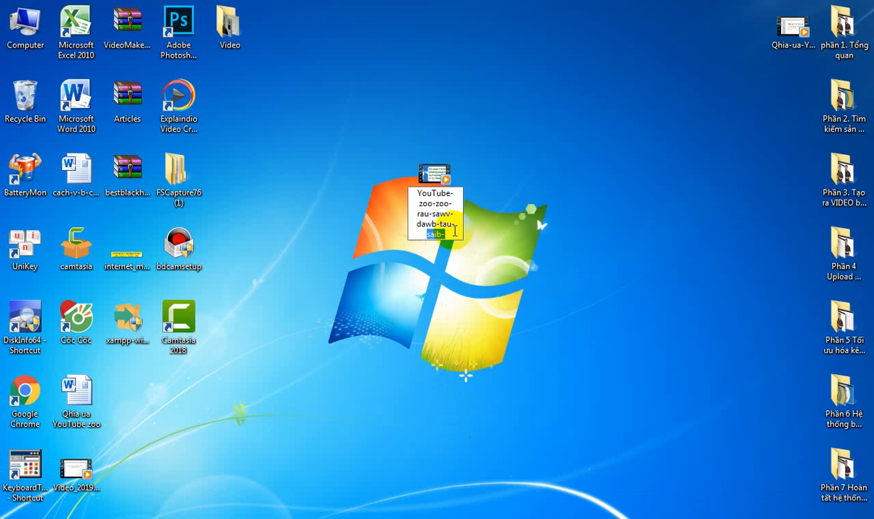
left_click(455, 232)
key("Return")
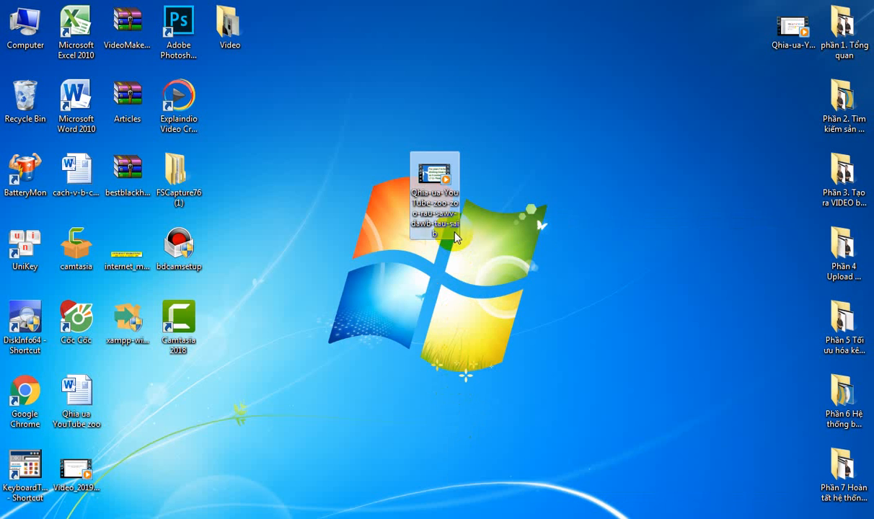
Return to the YouTube upload page and choose Qhia-ua-YouTube-zoo-zoo-rau-sawv-dawb-tau-saib from the Desktop folder as the file to upload
left_click(617, 203)
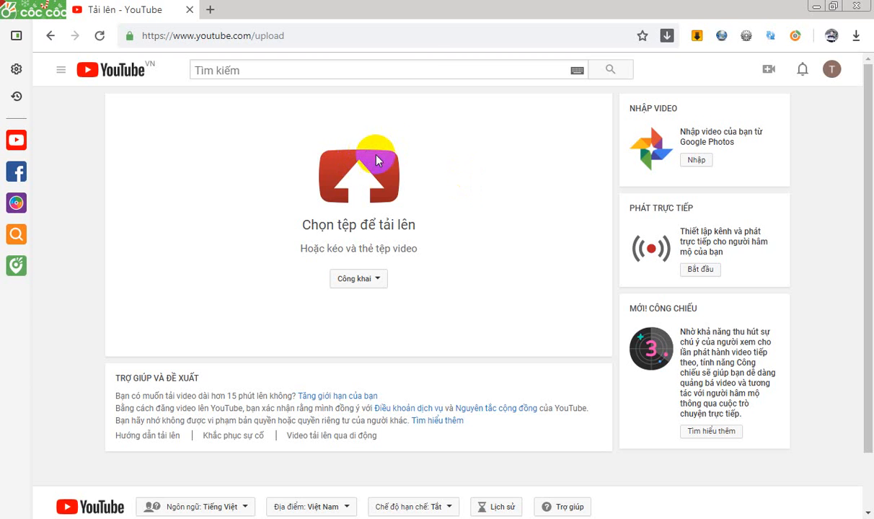
left_click(382, 159)
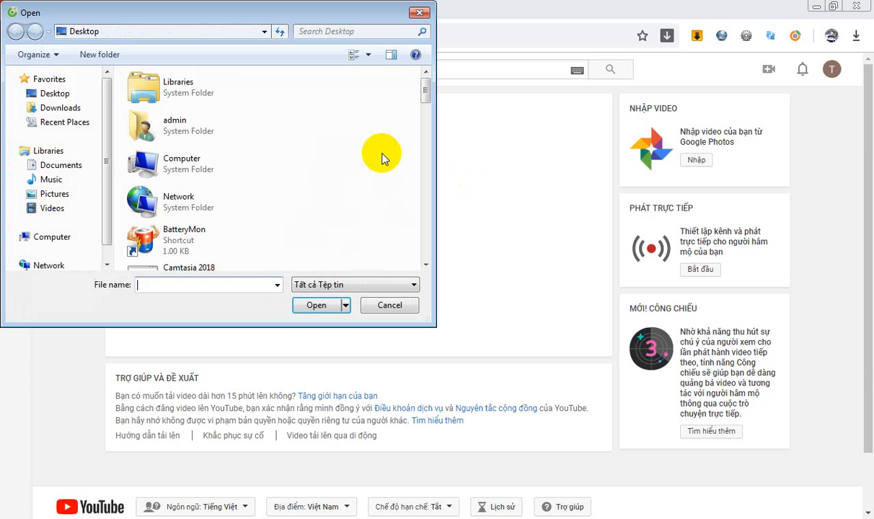
left_click(55, 93)
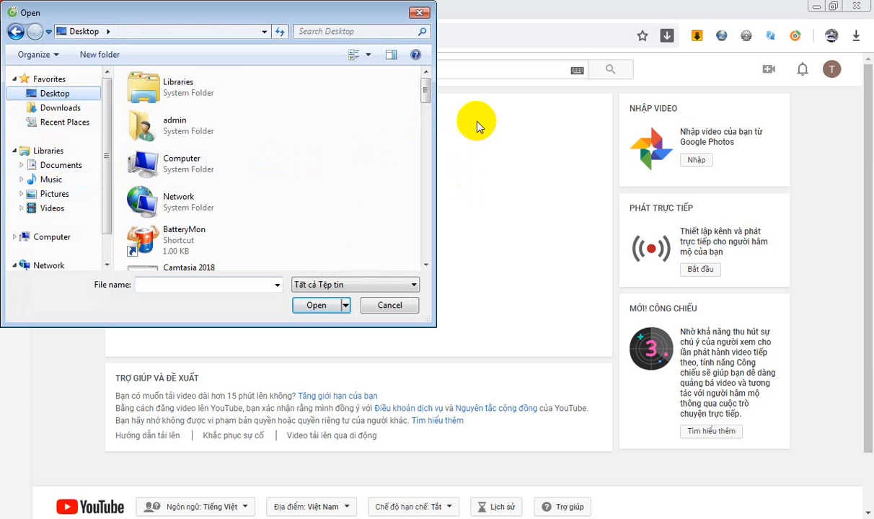
left_click_drag(426, 89, 406, 240)
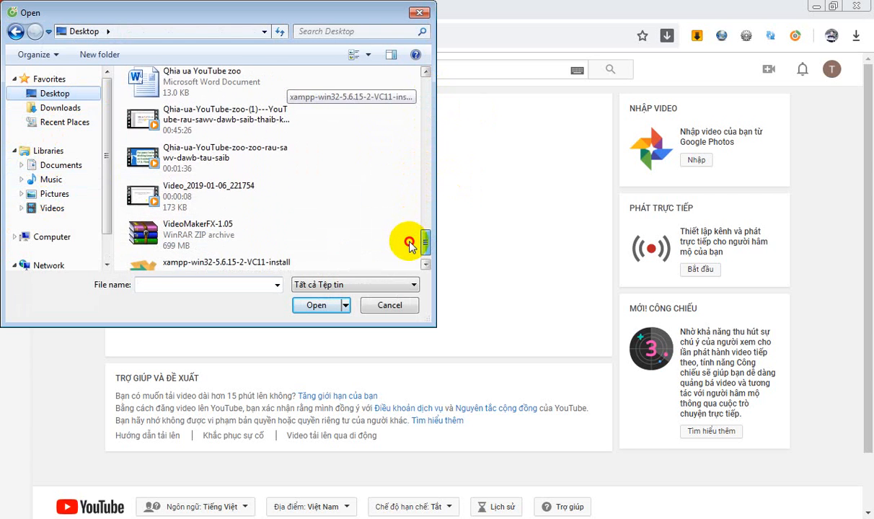
left_click(191, 169)
left_click(318, 305)
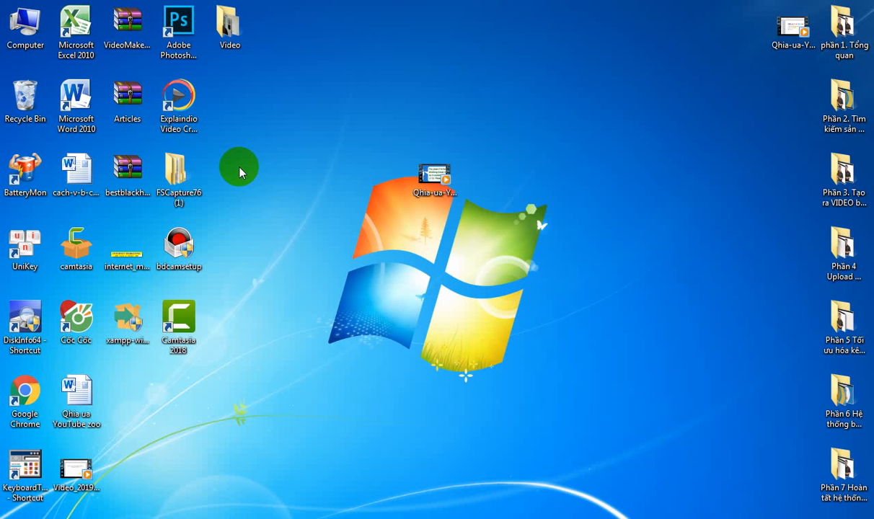
Open the name of the Qhia-ua-YouTube video in the middle of the desktop for renaming and examine its hyphenated wording
right_click(433, 185)
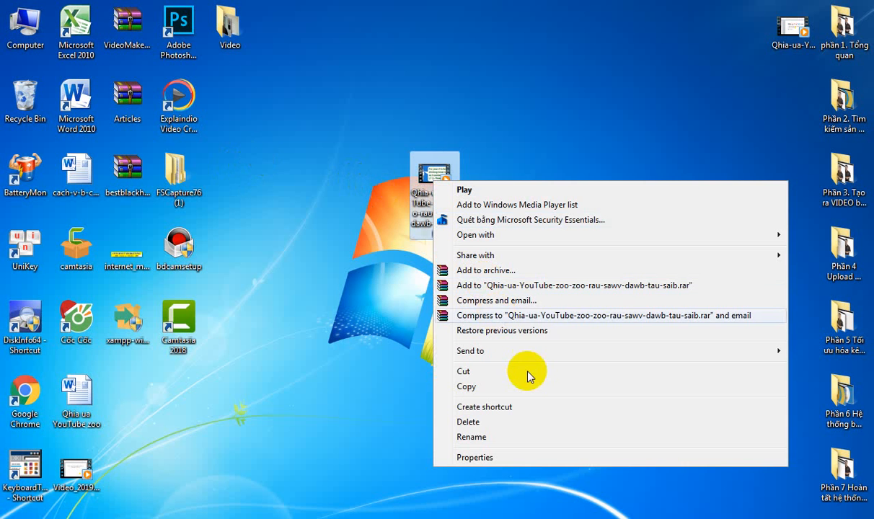
left_click(514, 434)
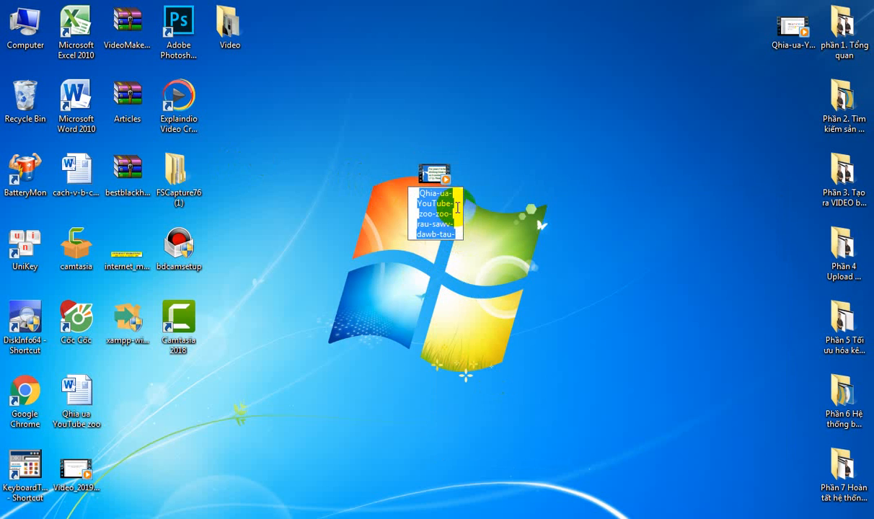
left_click(457, 204)
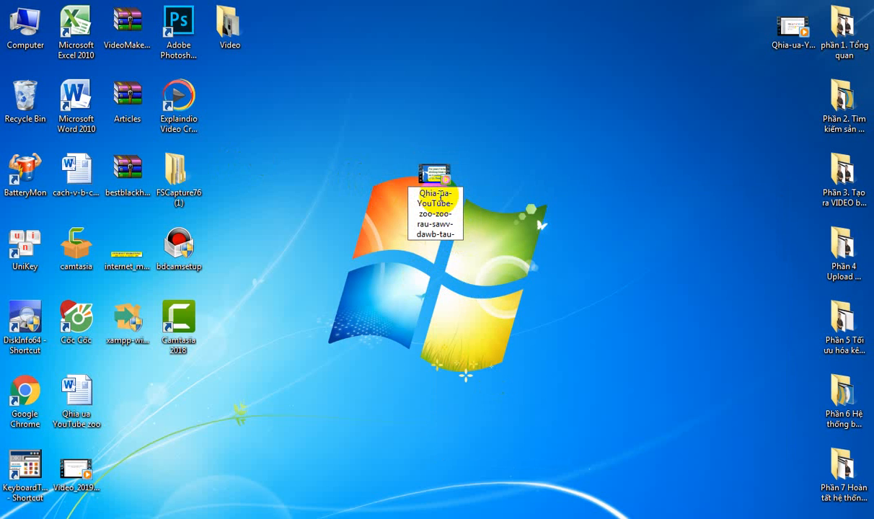
key("Return")
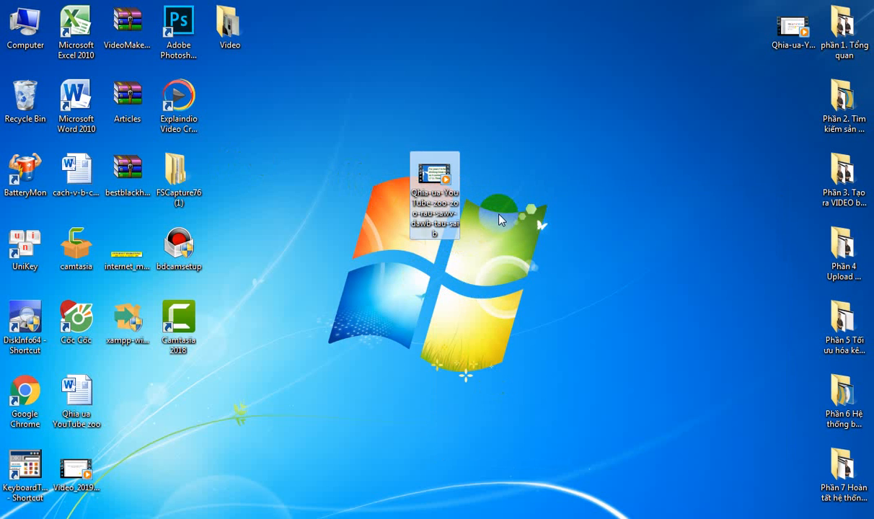
left_click(613, 101)
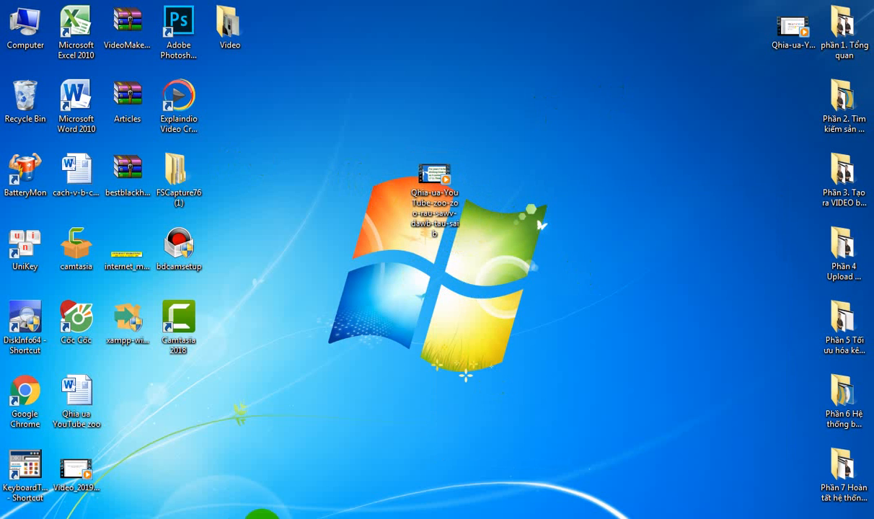
Switch to the Word document and add the line Qhia-ua-YouTube-zoo-zoo below the Tag note
left_click(265, 517)
key("Return")
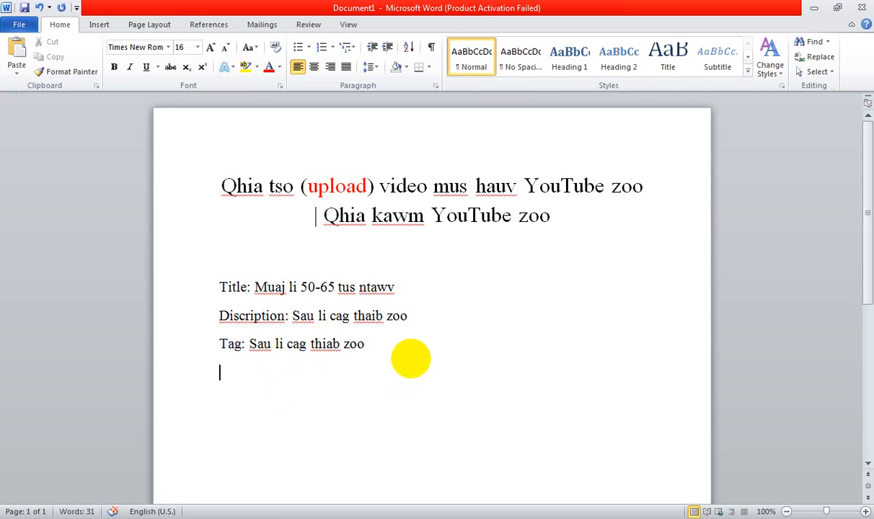
type("Qhia-ua")
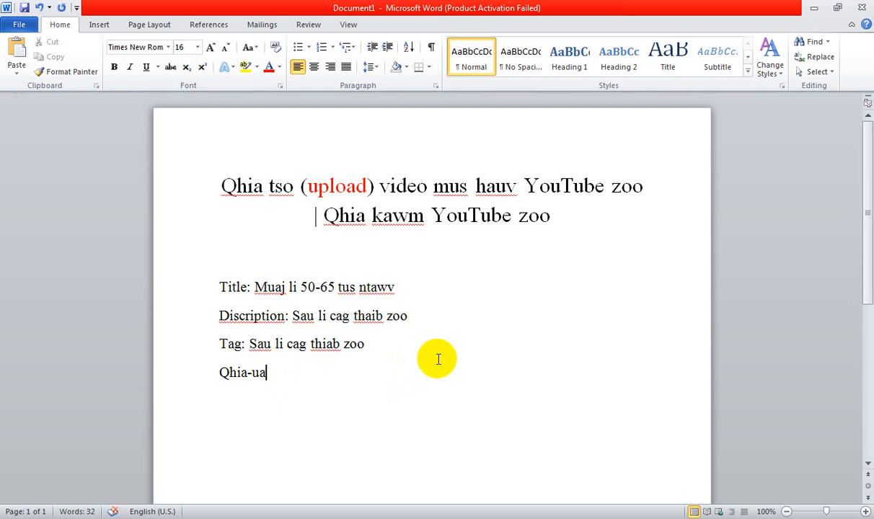
type("-YouTube")
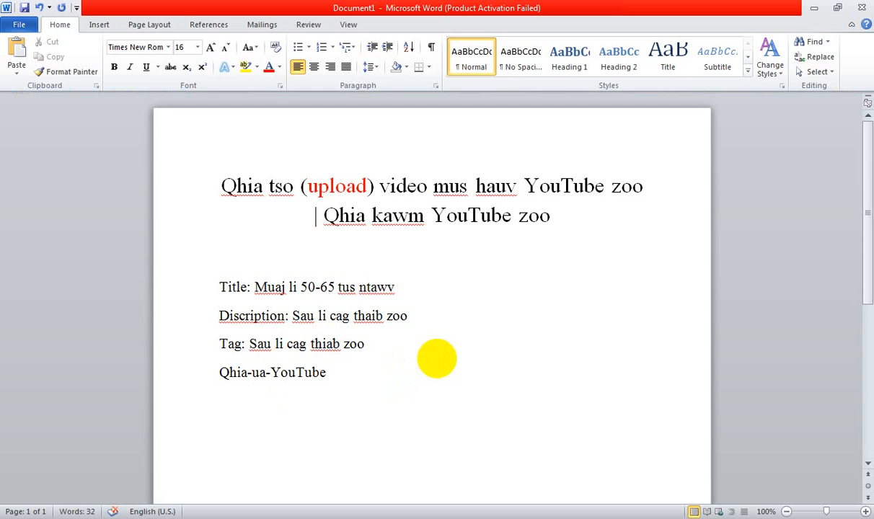
type("-zoo-zoo")
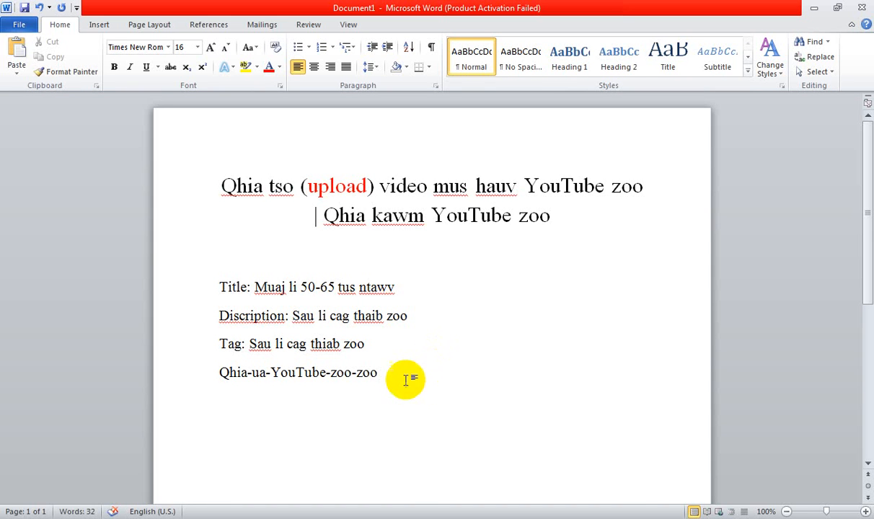
left_click_drag(378, 372, 156, 367)
left_click(281, 372)
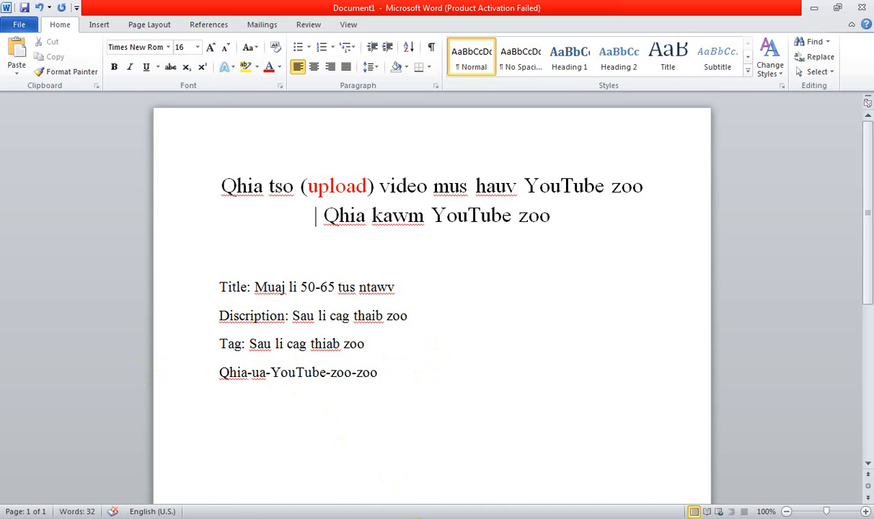
Return to the YouTube upload page in Cốc Cốc and examine the video title filled in from the file name
left_click(221, 517)
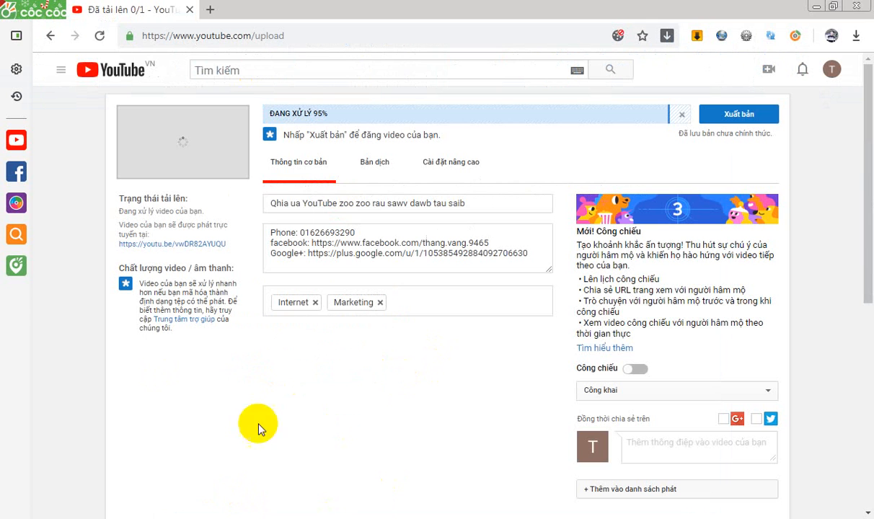
left_click_drag(268, 202, 493, 203)
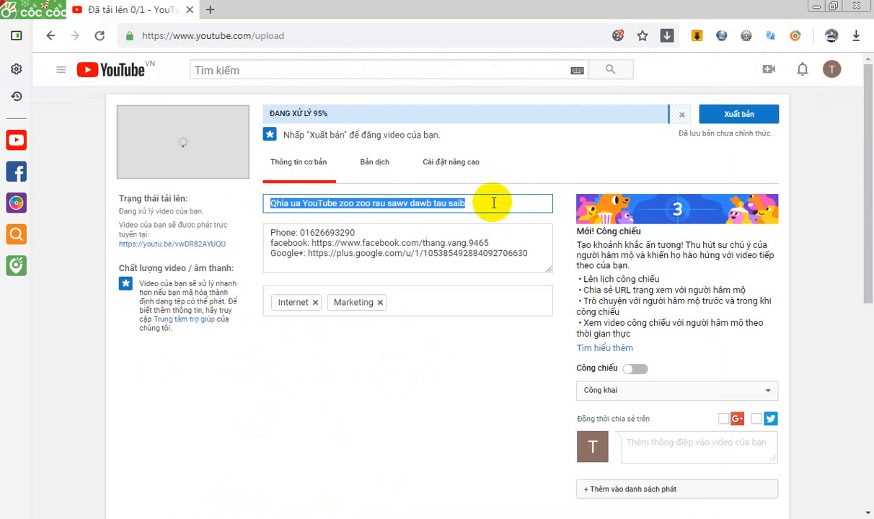
left_click(475, 201)
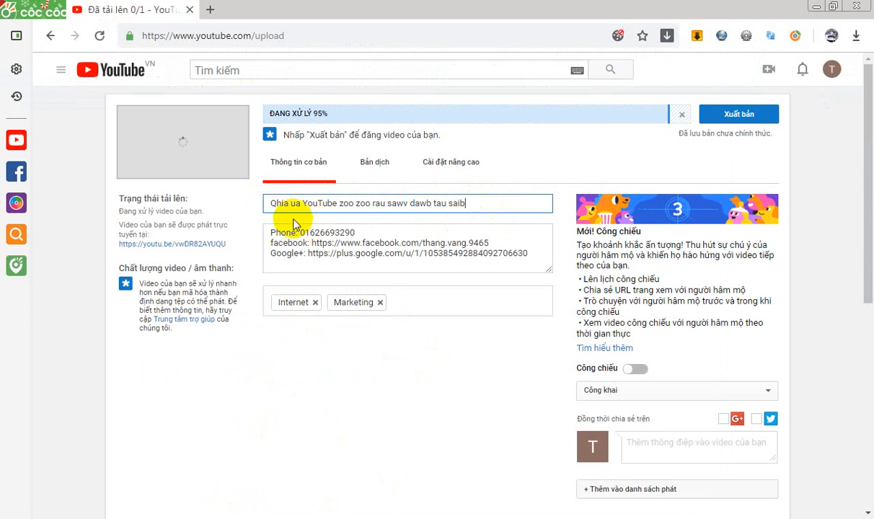
left_click_drag(272, 202, 511, 197)
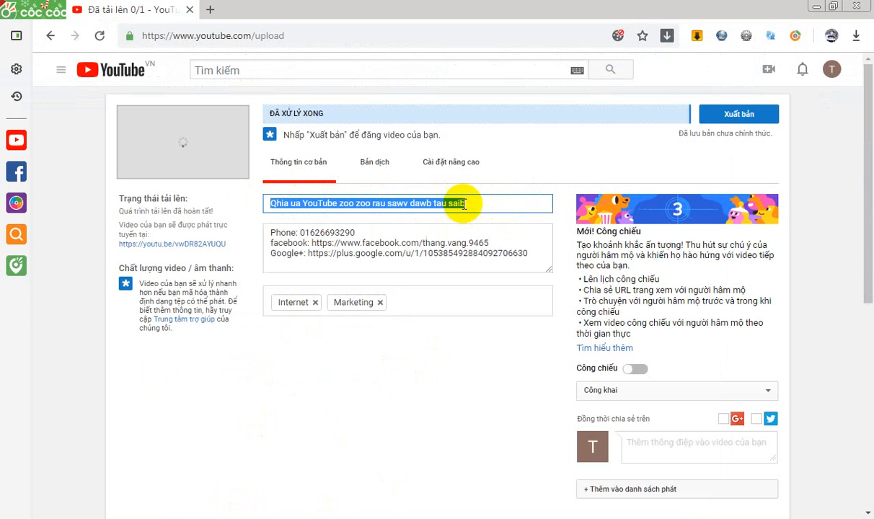
left_click(467, 202)
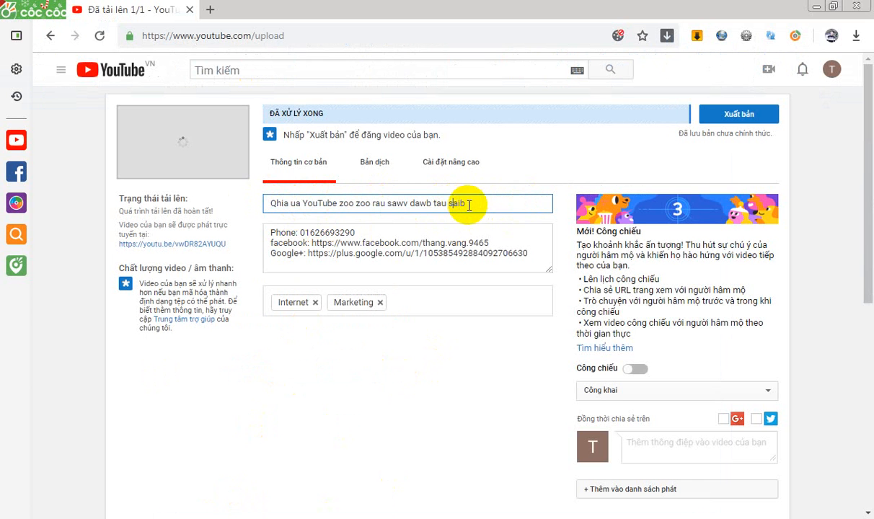
left_click_drag(273, 202, 526, 195)
left_click(465, 202)
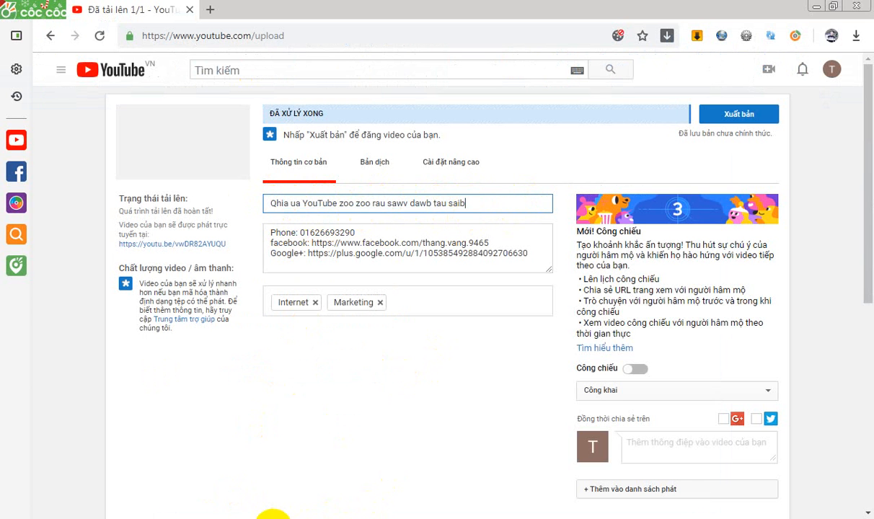
Switch to the Word document, review the Title note, and add the line "A b c" directly below it
left_click(273, 517)
left_click_drag(214, 288, 431, 287)
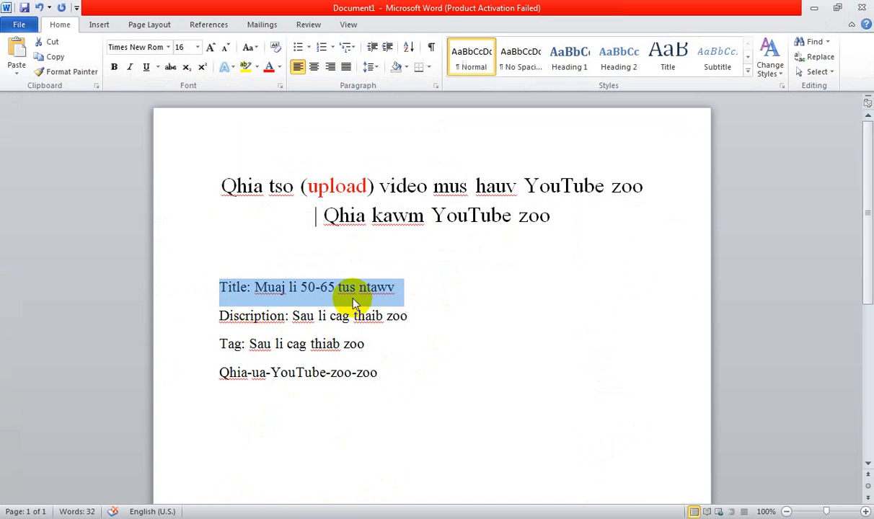
left_click(280, 292)
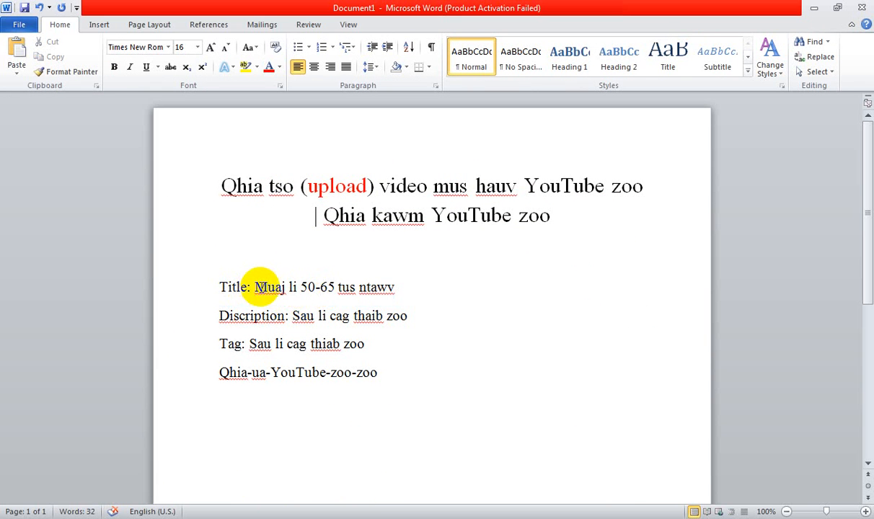
left_click_drag(252, 287, 425, 284)
left_click(424, 284)
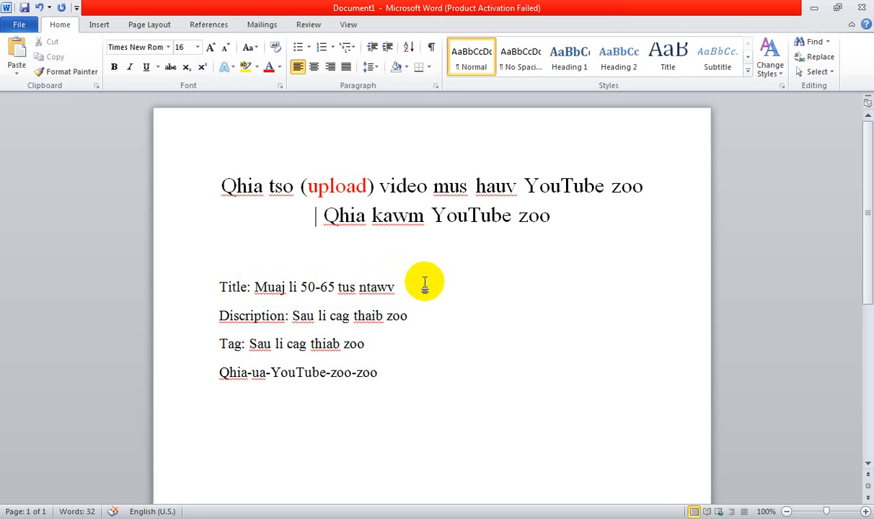
key("Return")
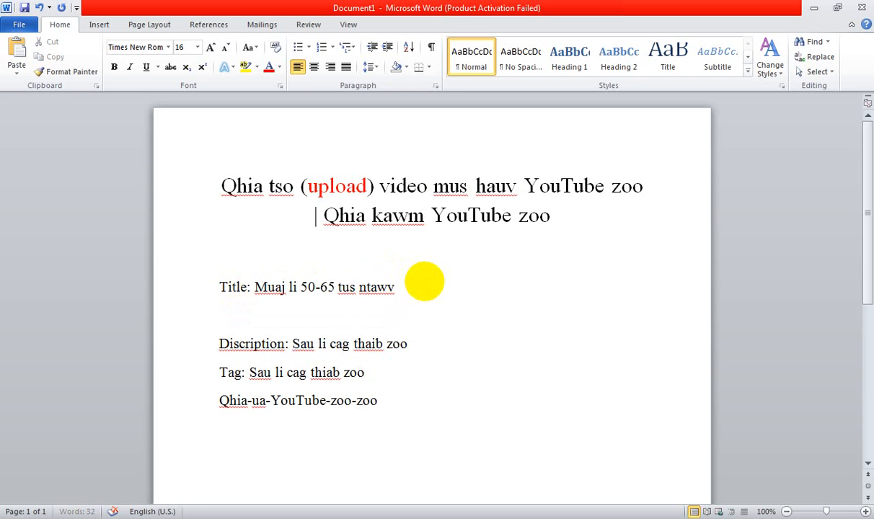
type("A b")
key("BackSpace")
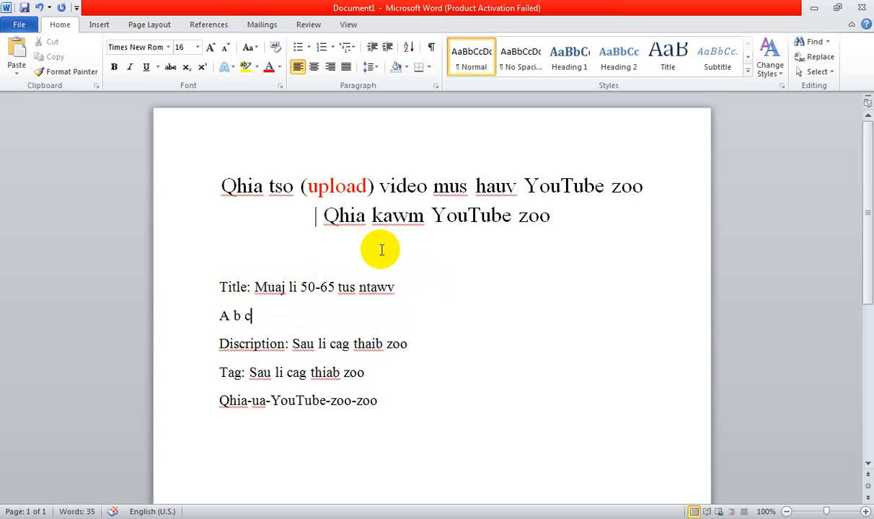
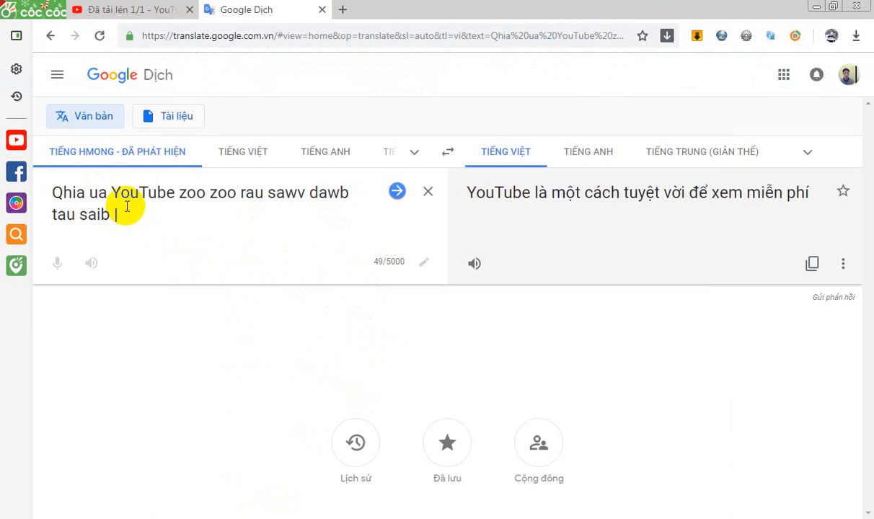
Append "Qhia ua YouTube" after the vertical bar in the Google Translate source text
type("Qhia ua ")
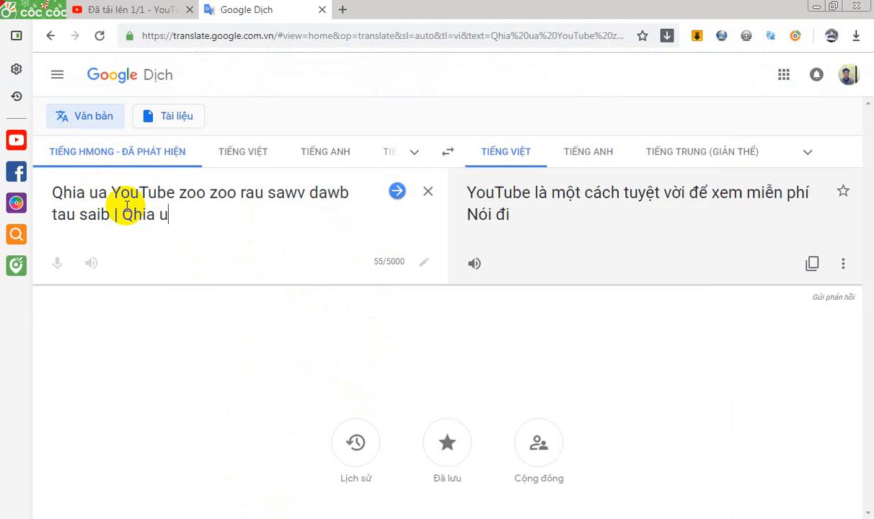
type("Y")
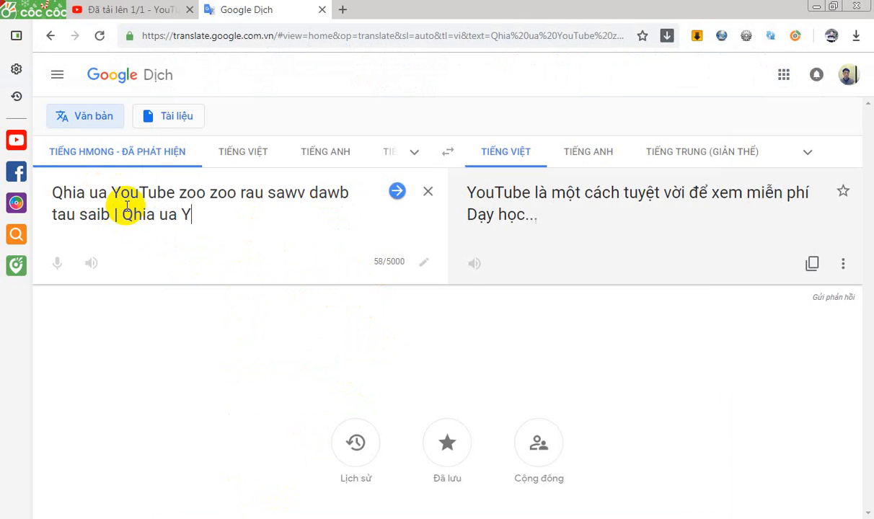
type("ou")
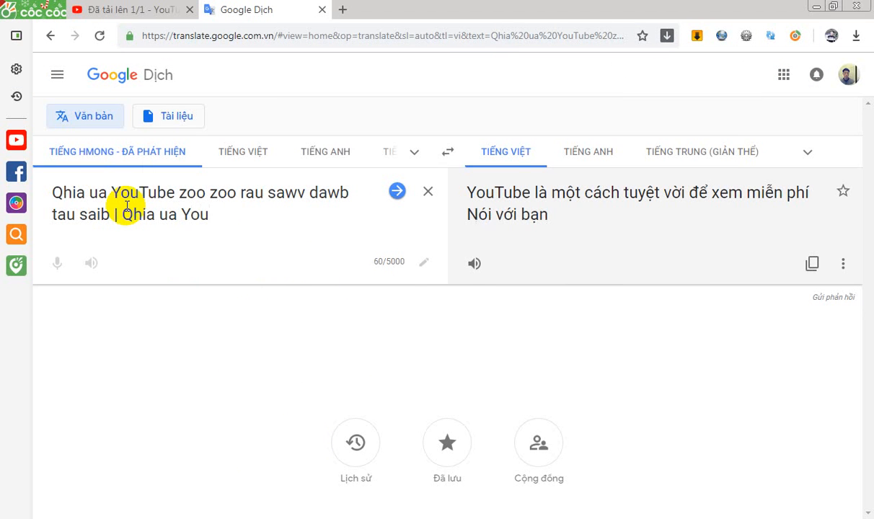
type("Tube")
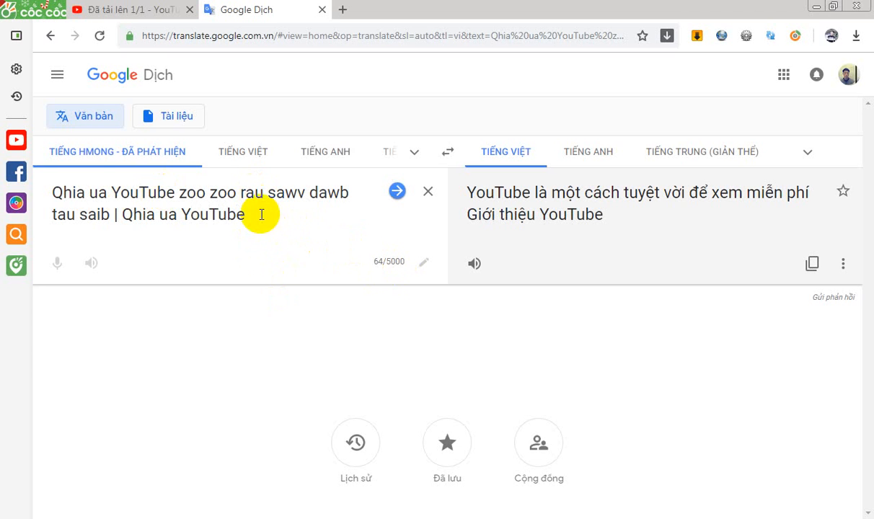
Copy the full source text from Google Translate and paste it over the video title on the YouTube upload page
left_click_drag(262, 214, 18, 201)
right_click(90, 191)
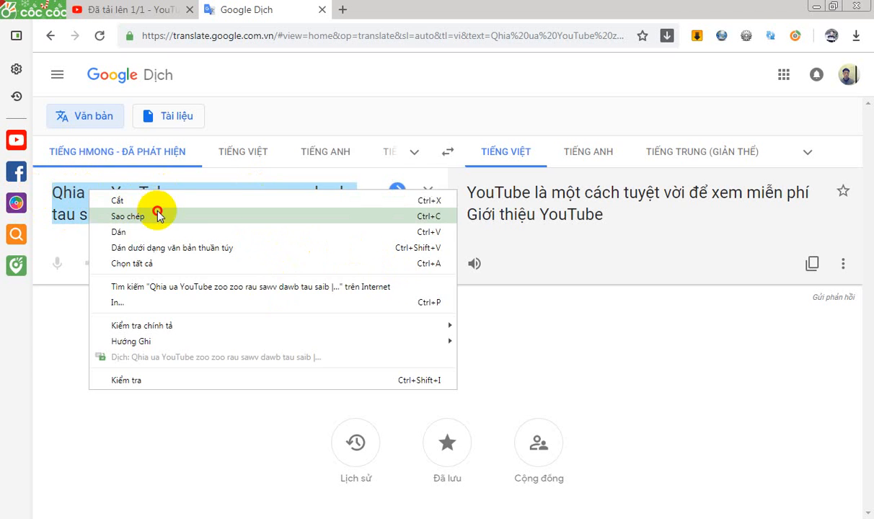
left_click(158, 215)
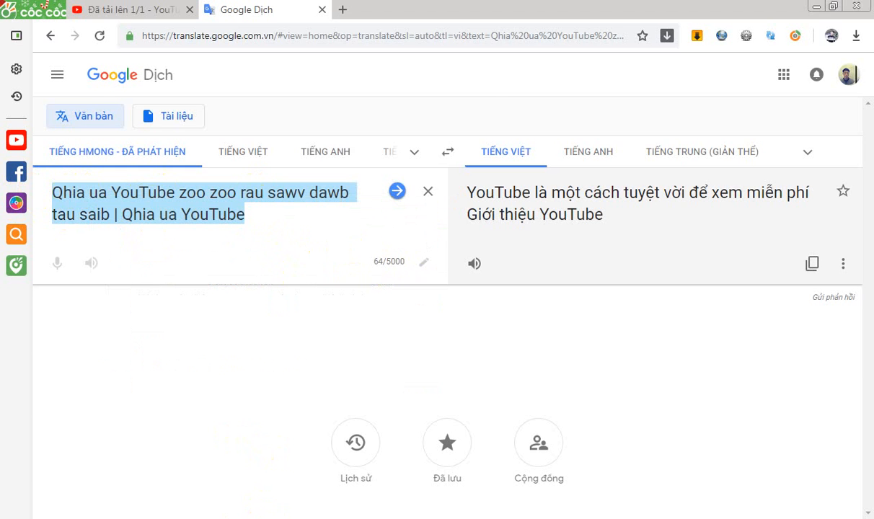
left_click(225, 518)
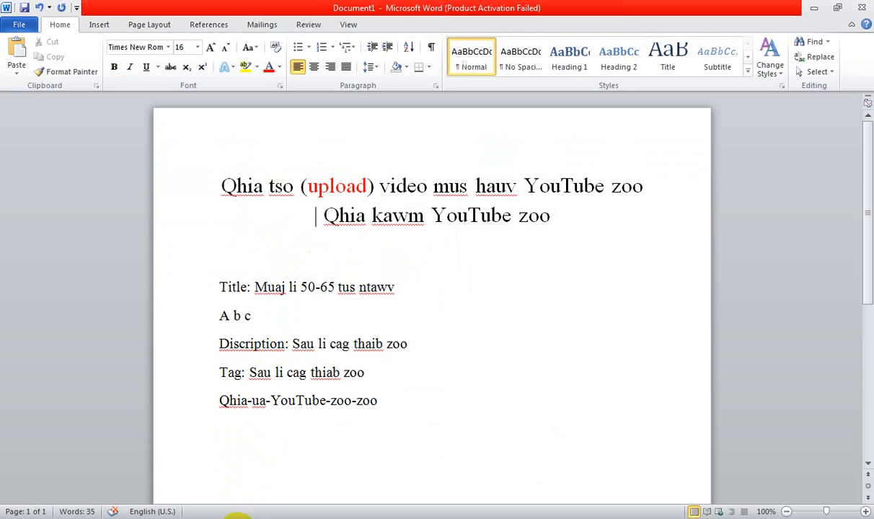
left_click(237, 518)
left_click(161, 9)
left_click(105, 7)
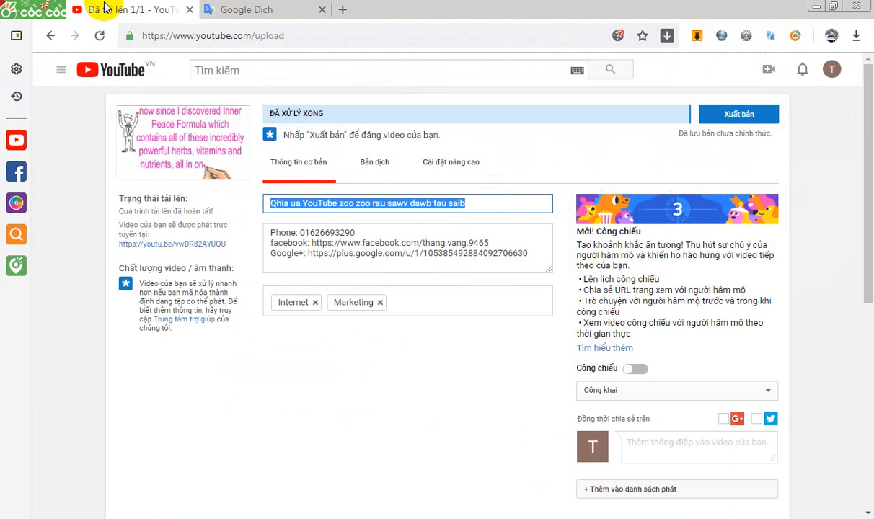
right_click(393, 202)
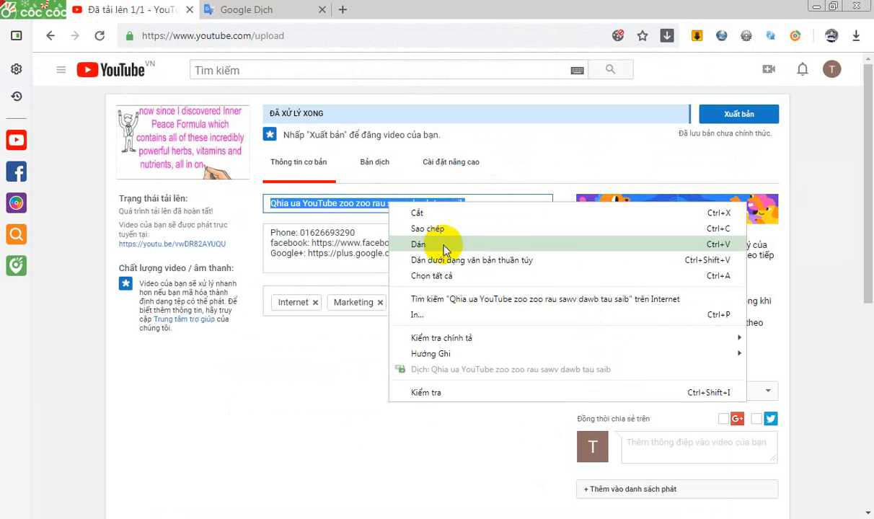
left_click(445, 248)
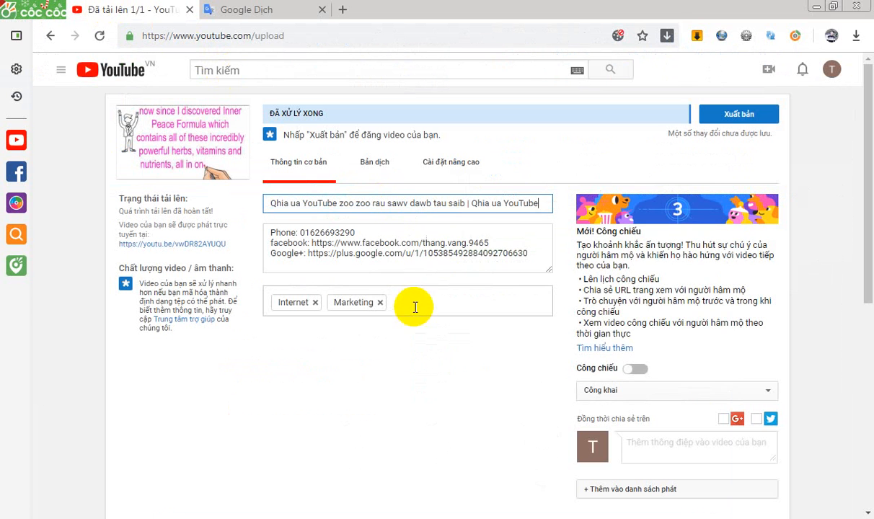
Switch from the YouTube description field to the Word document and highlight the Discription note
left_click(273, 232)
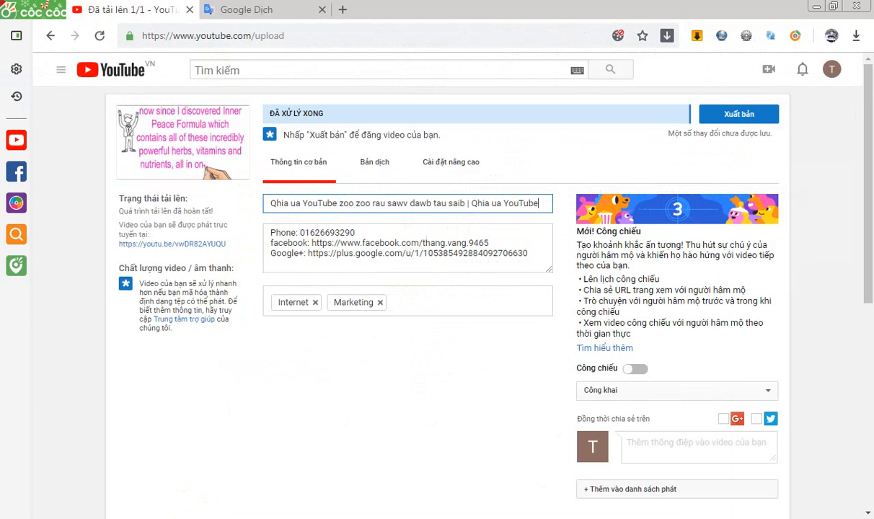
key("alt+Tab")
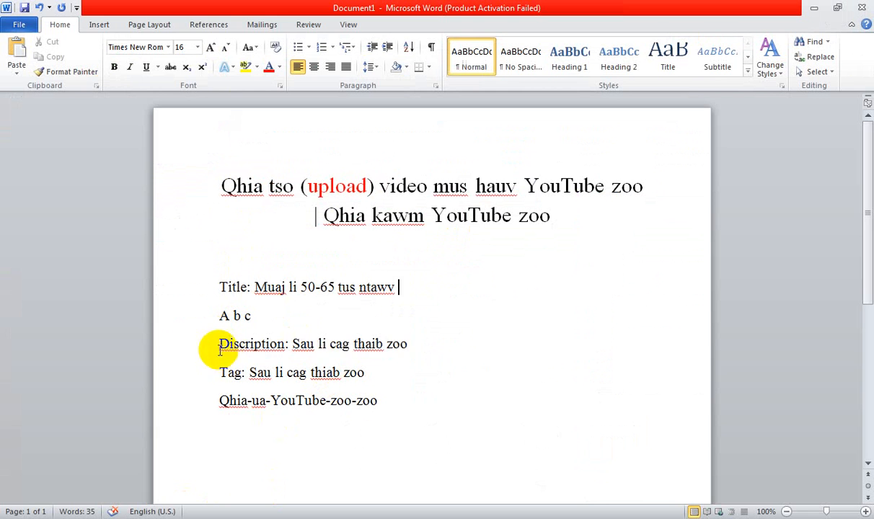
left_click_drag(217, 346, 406, 357)
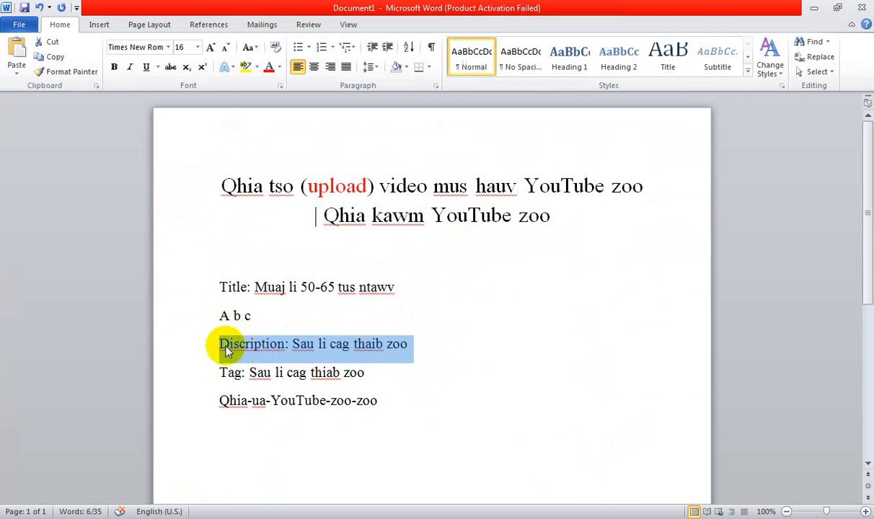
Review the Discription note in the Word document, highlighting the phrase "Sau li cag thaib zoo"
left_click(288, 345)
left_click_drag(219, 344, 462, 353)
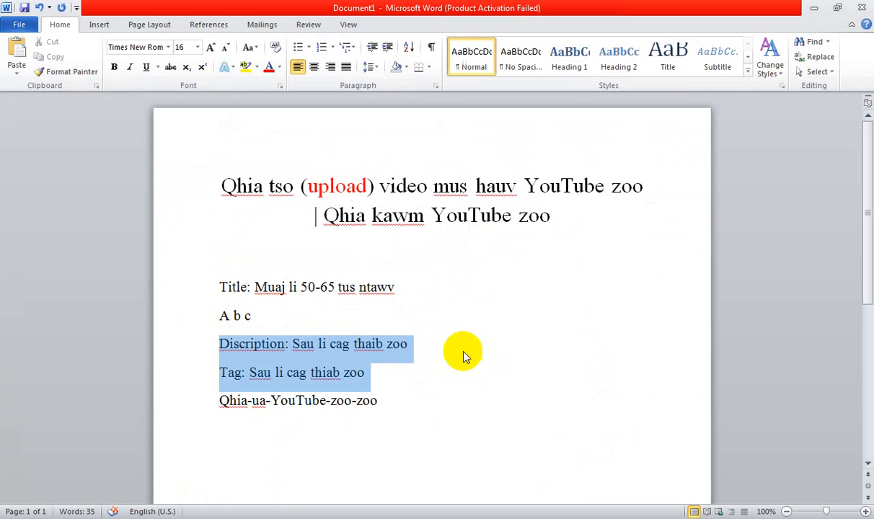
left_click(345, 344)
left_click_drag(295, 344, 411, 346)
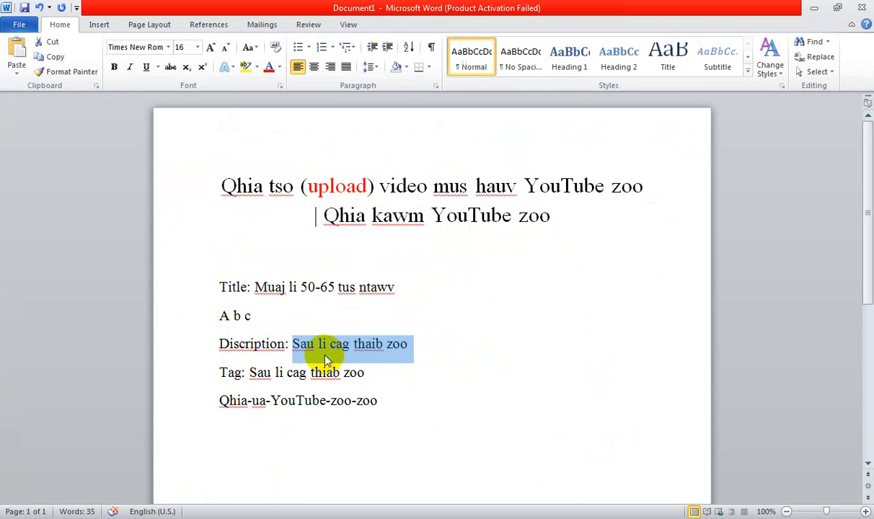
left_click(288, 346)
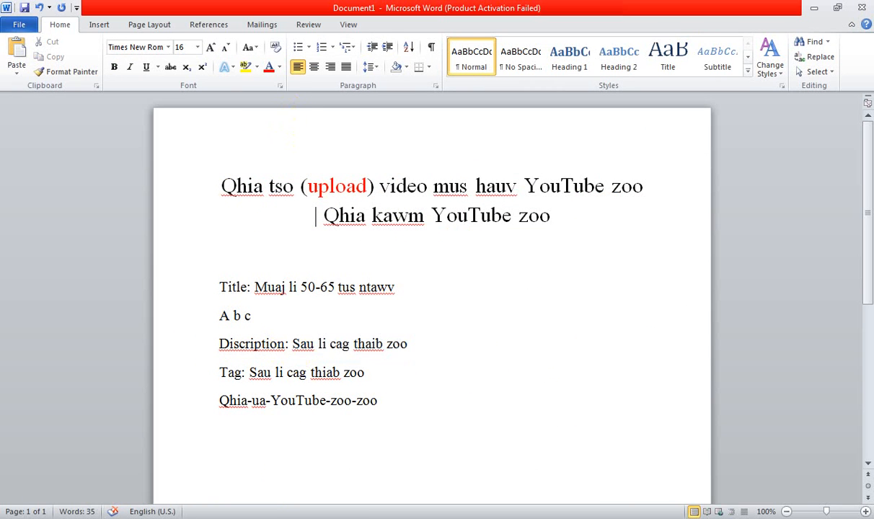
Switch to the YouTube upload page and paste a copy of the full video title above the contact lines in the description
left_click(227, 518)
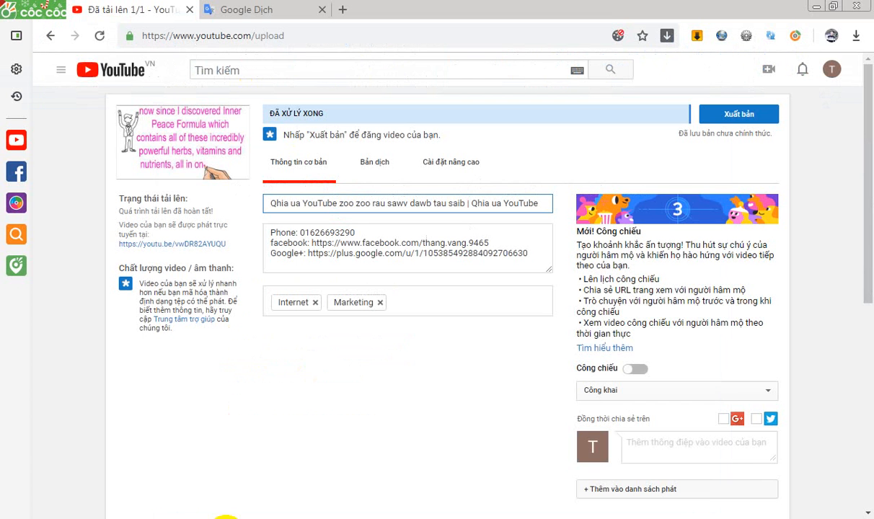
left_click(271, 232)
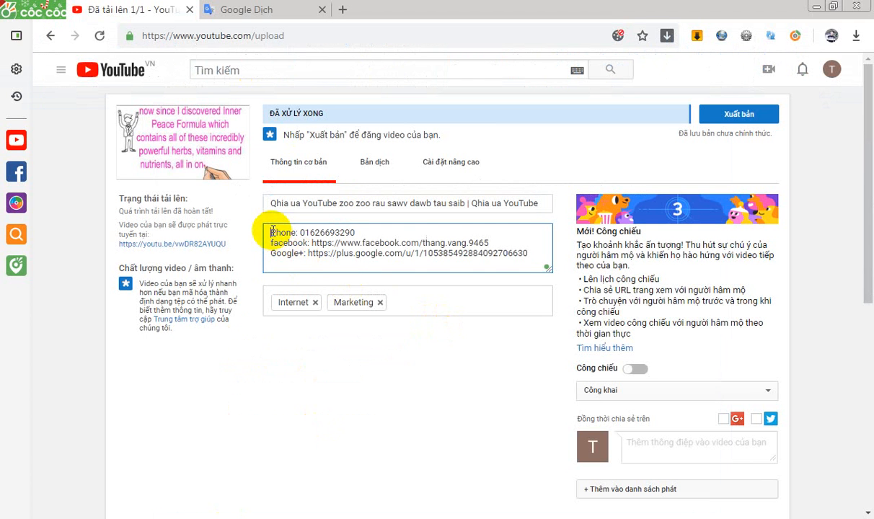
key("Return")
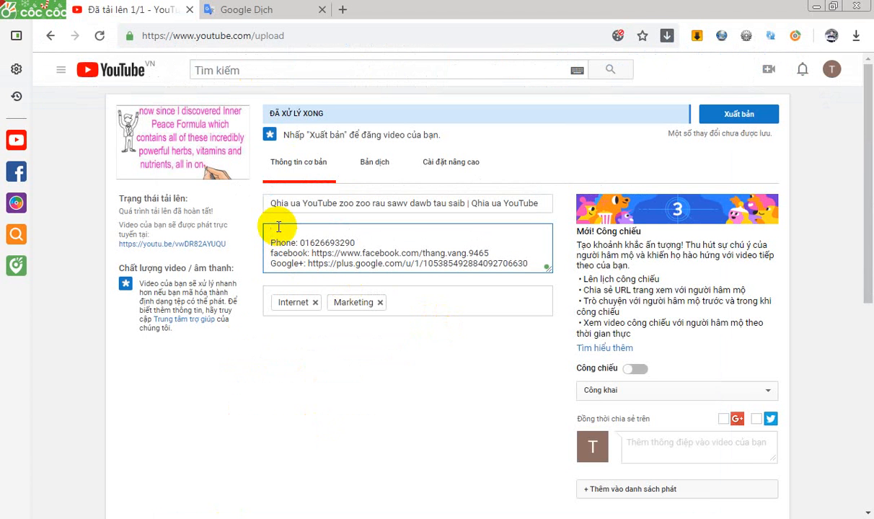
key("Return")
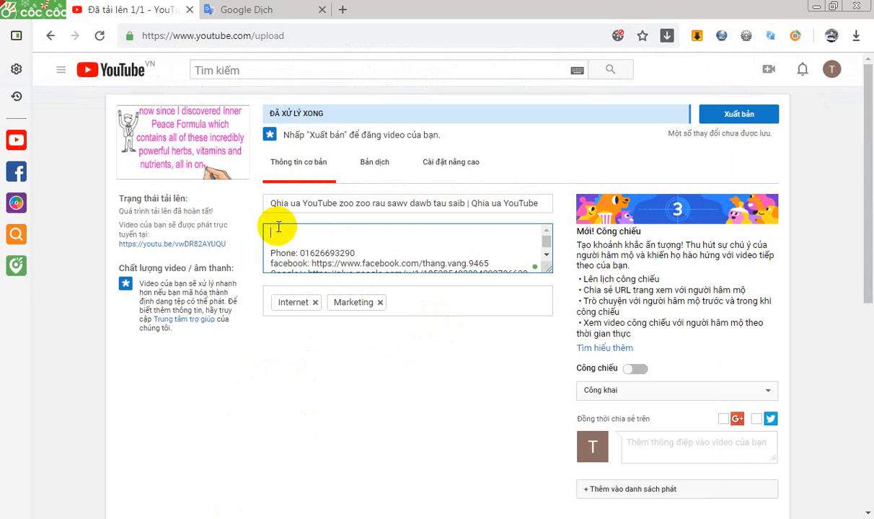
left_click_drag(271, 204, 582, 195)
right_click(433, 208)
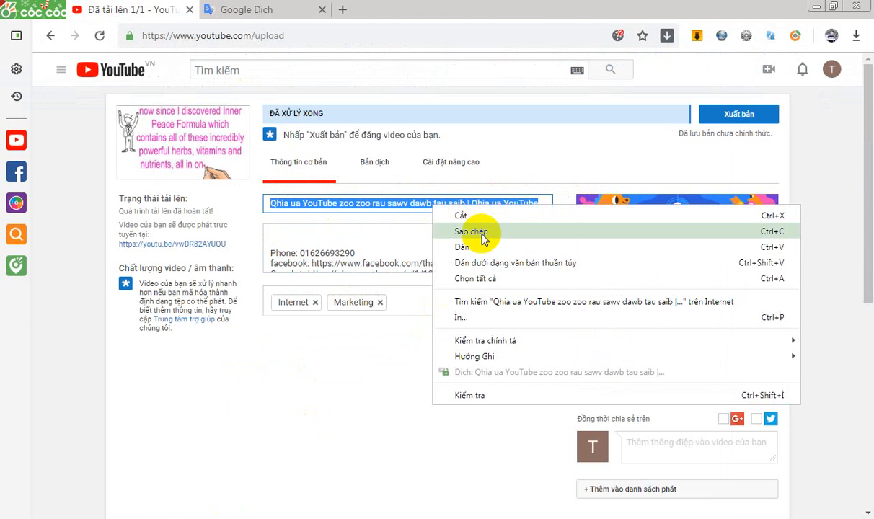
left_click(365, 226)
right_click(371, 231)
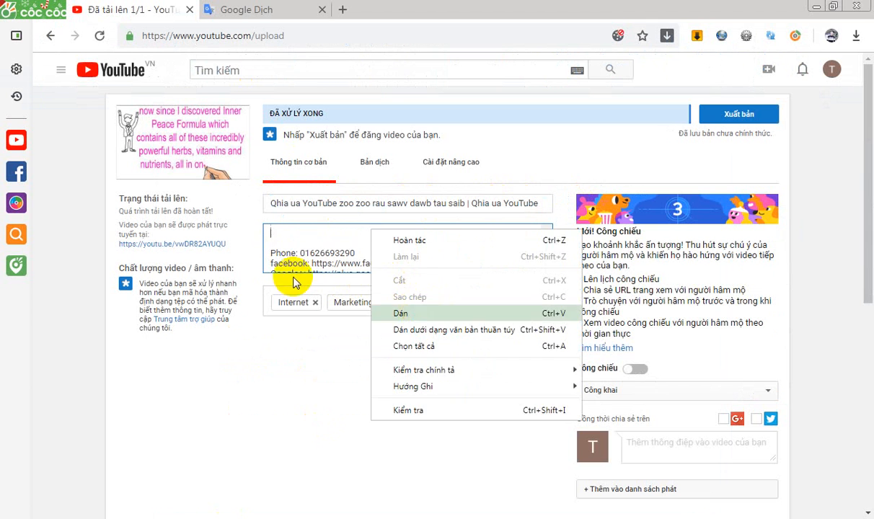
key("ctrl+v")
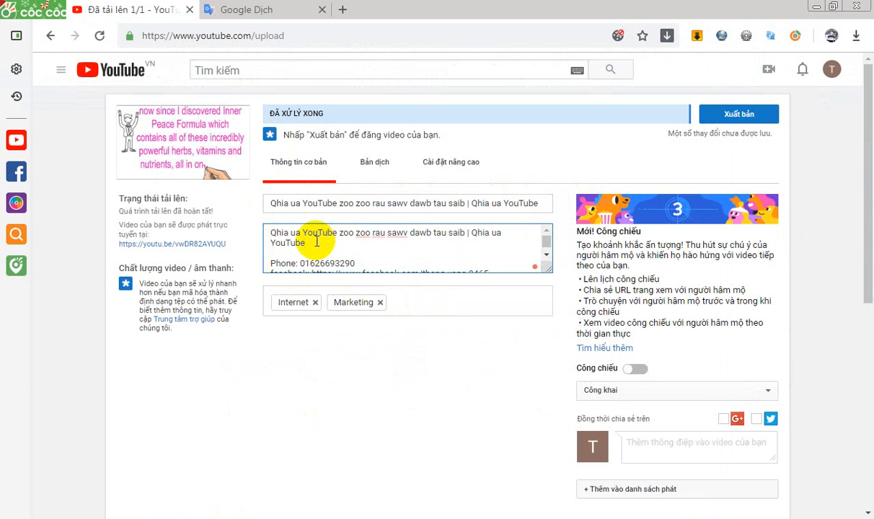
Add the line "Vim kuv sav kom sawv dawb paub ua thiab kawm youtube ceg kuv thiab li qhia, thiab" below the pasted title in the description
key("Return")
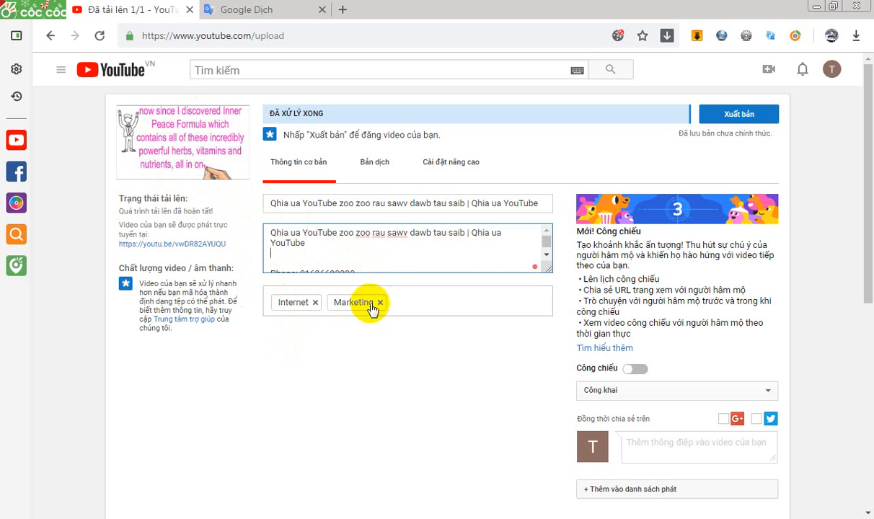
left_click(273, 254)
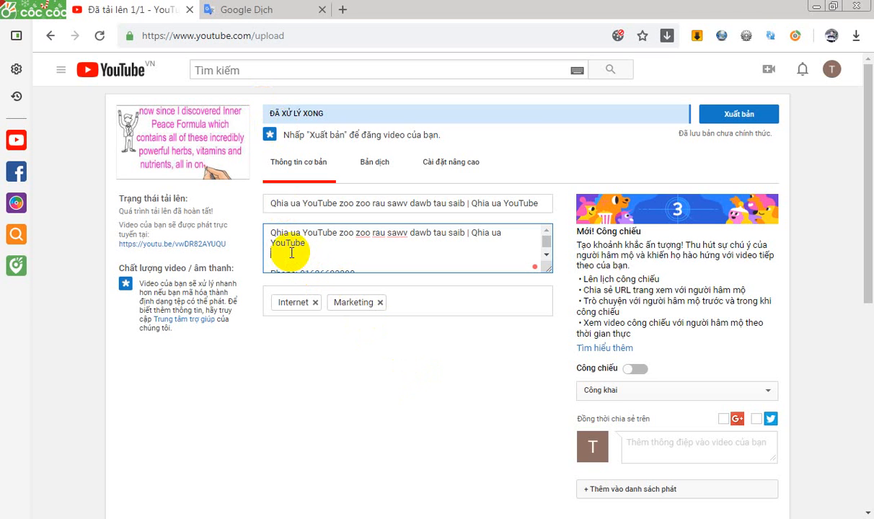
type("Vim")
type("kuv s")
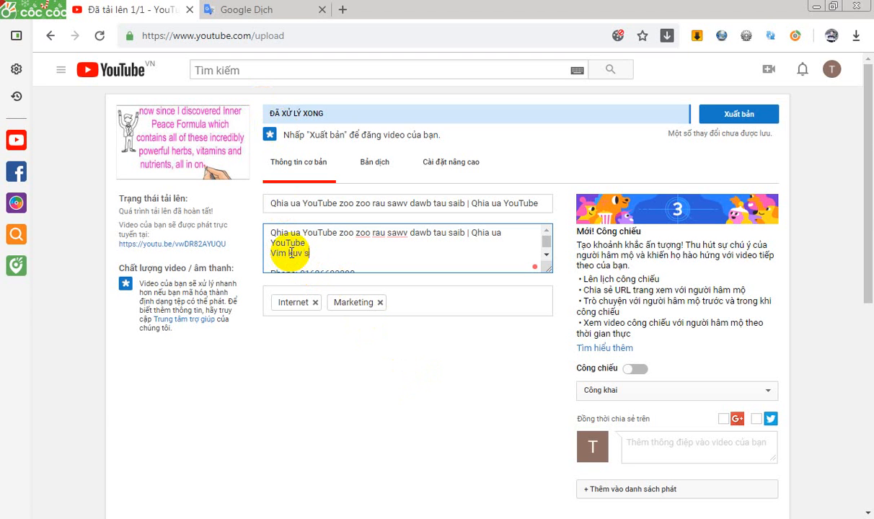
type("av ")
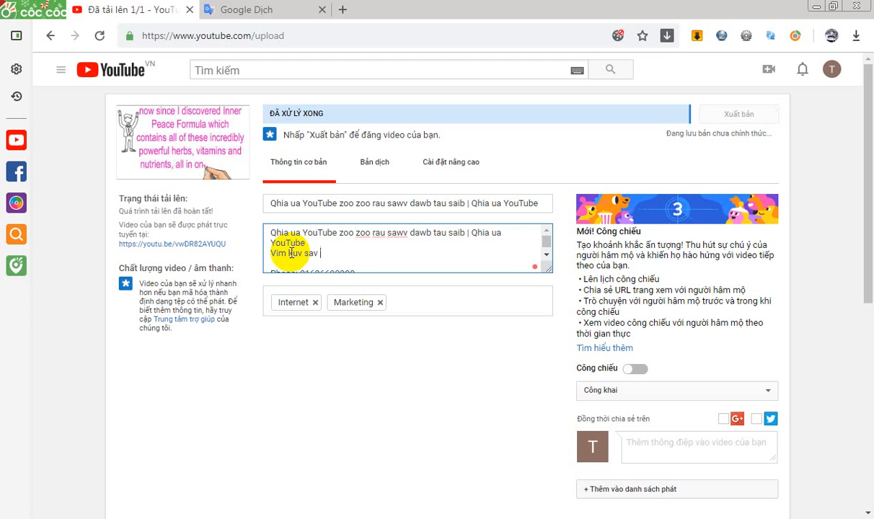
type("kom s")
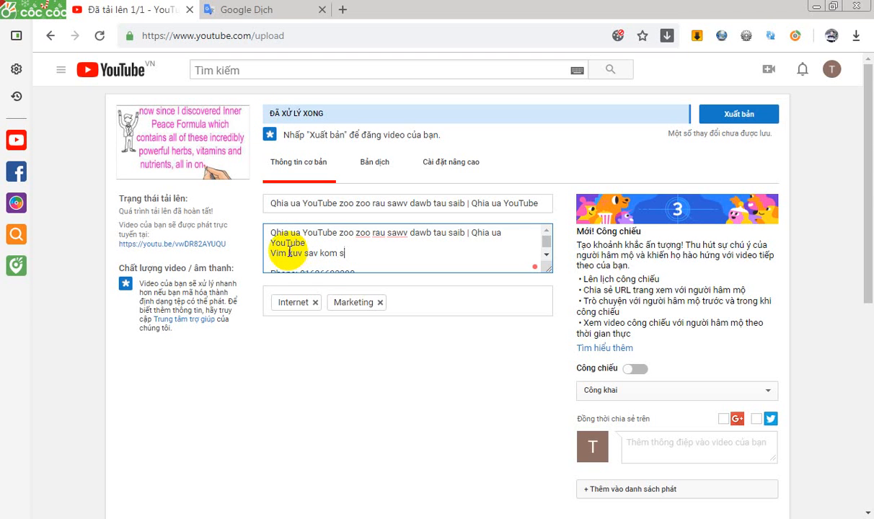
type("awv daw")
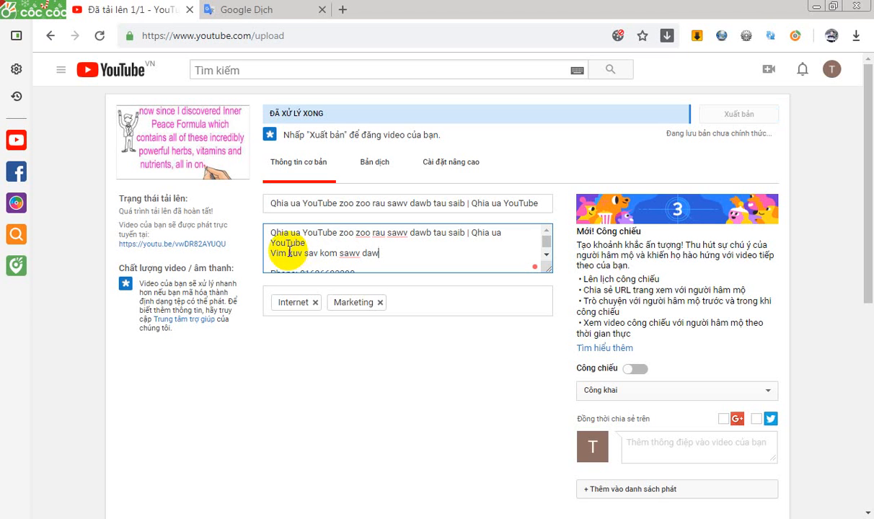
type("b po")
type("p")
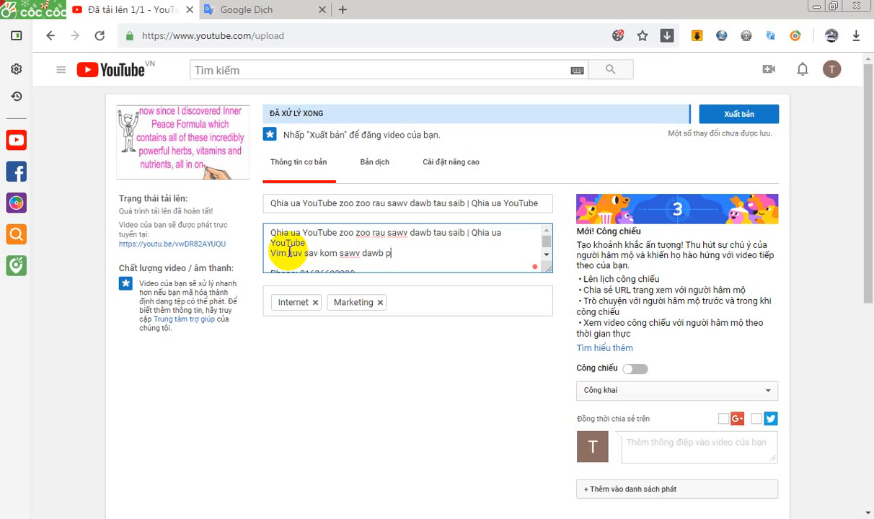
type("aub ua")
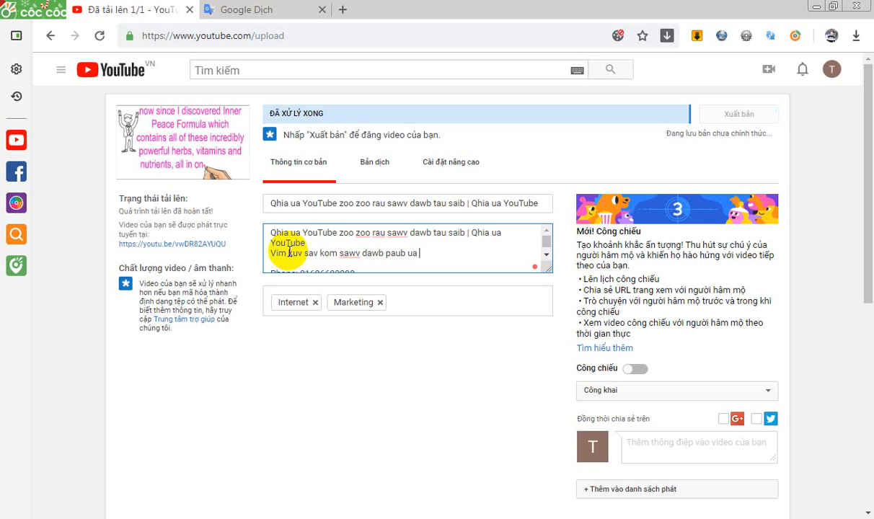
type(" thiab")
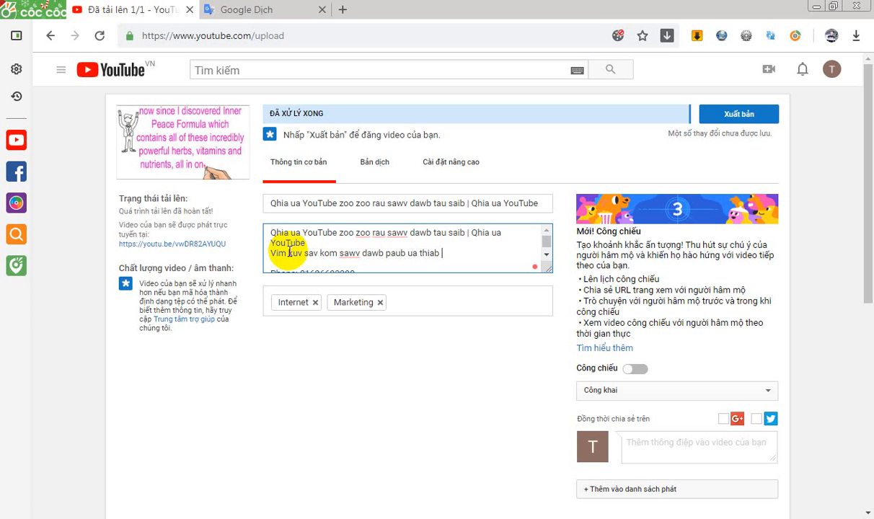
type(" kawm,youtube")
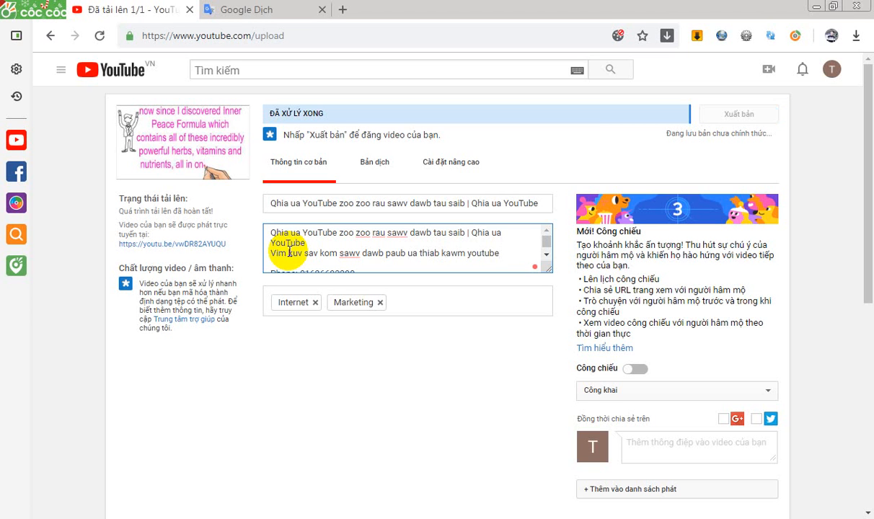
type(" ceg")
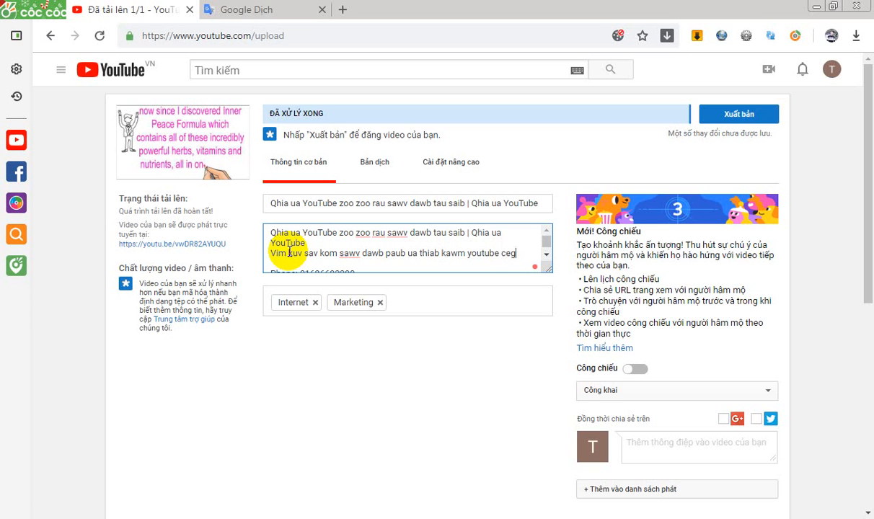
type(" kuv th")
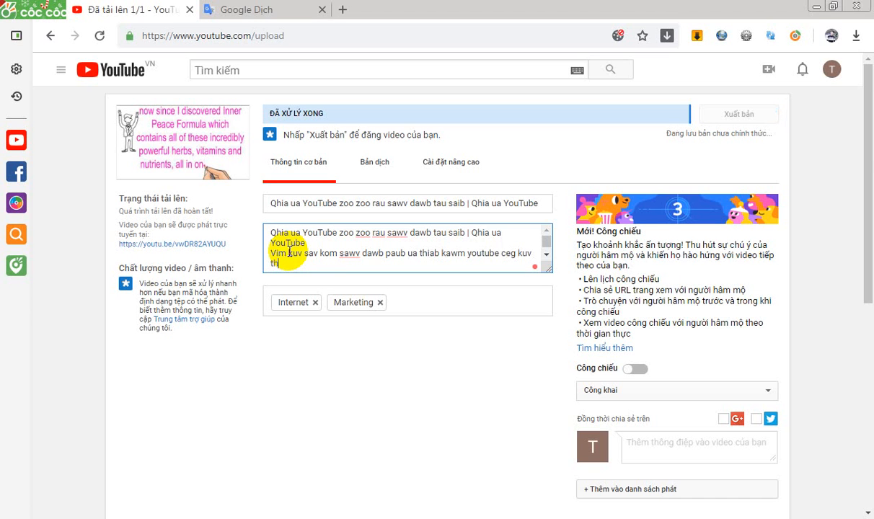
type("iab ")
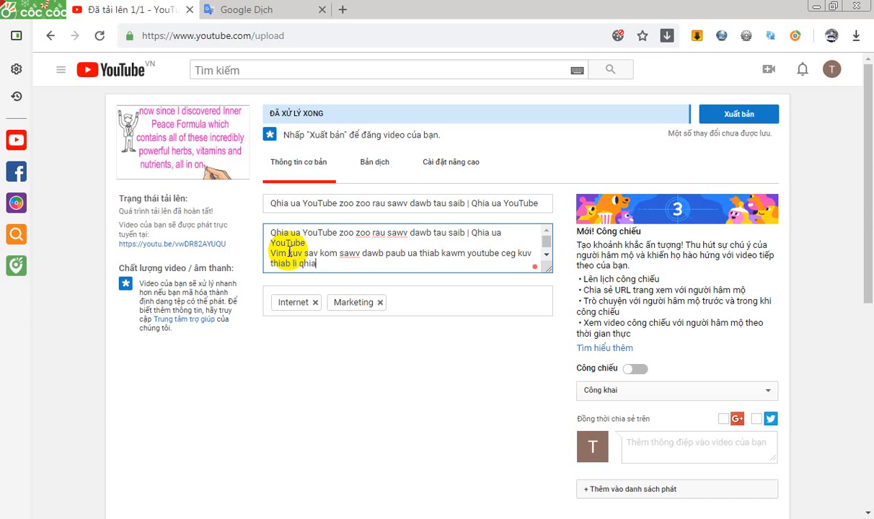
type("li qhia, thiab")
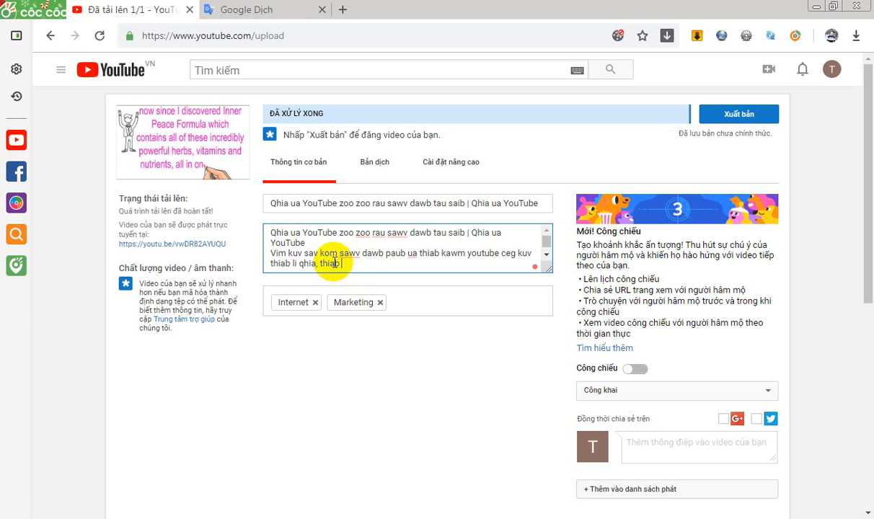
left_click_drag(358, 264, 355, 237)
scroll(363, 267, "up", 2)
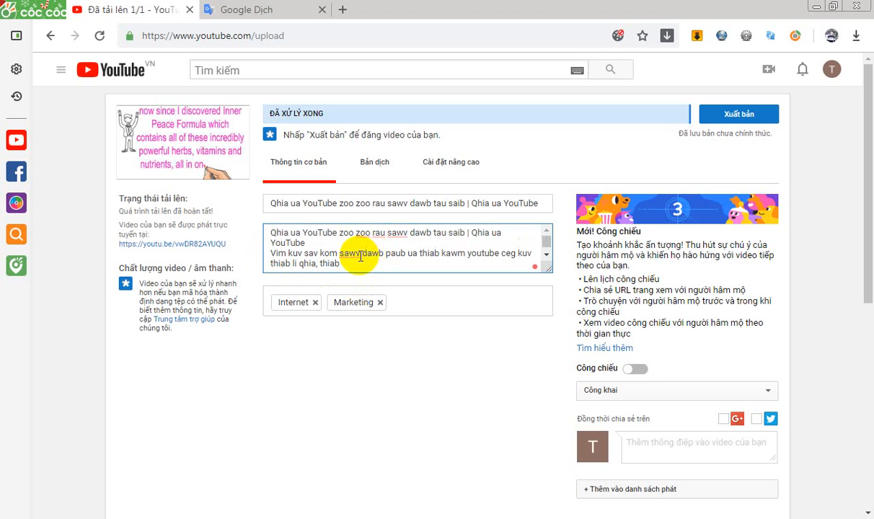
left_click(335, 254)
left_click(329, 253)
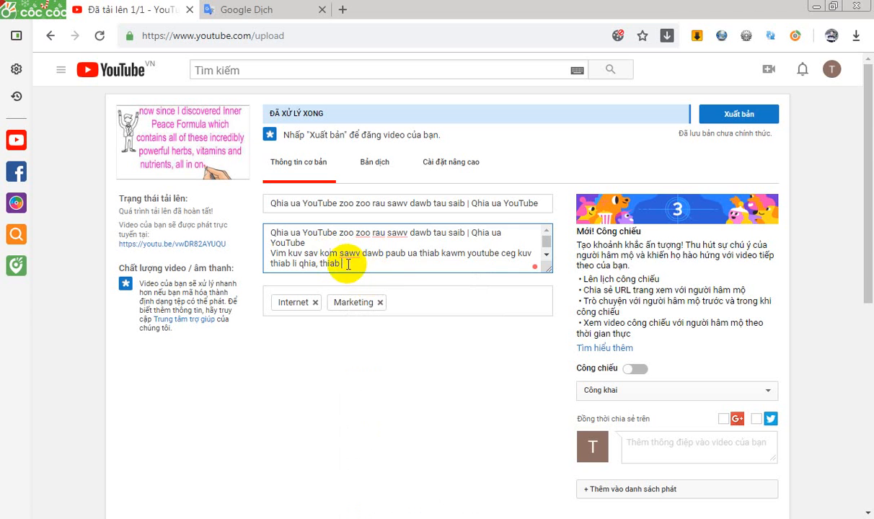
Switch from the YouTube tags field to the Word document and highlight the Tag note's text "Sau li cag thiab zoo"
left_click(421, 312)
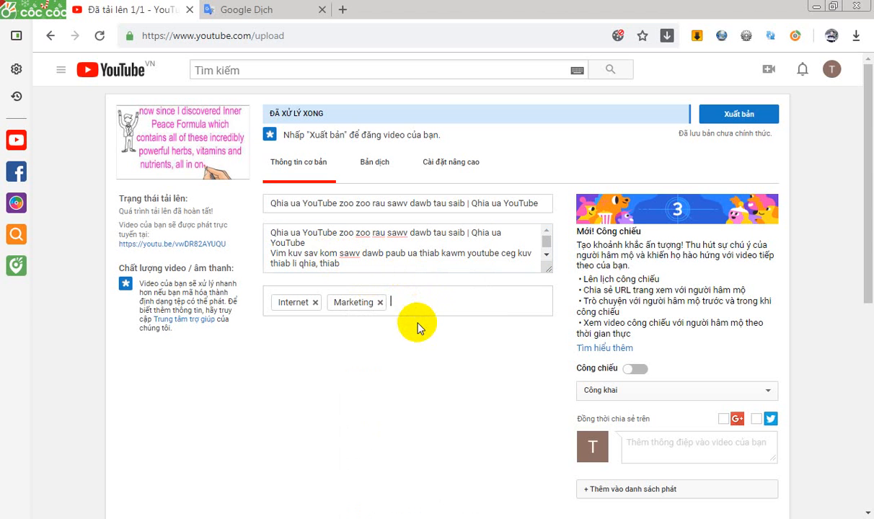
left_click(268, 518)
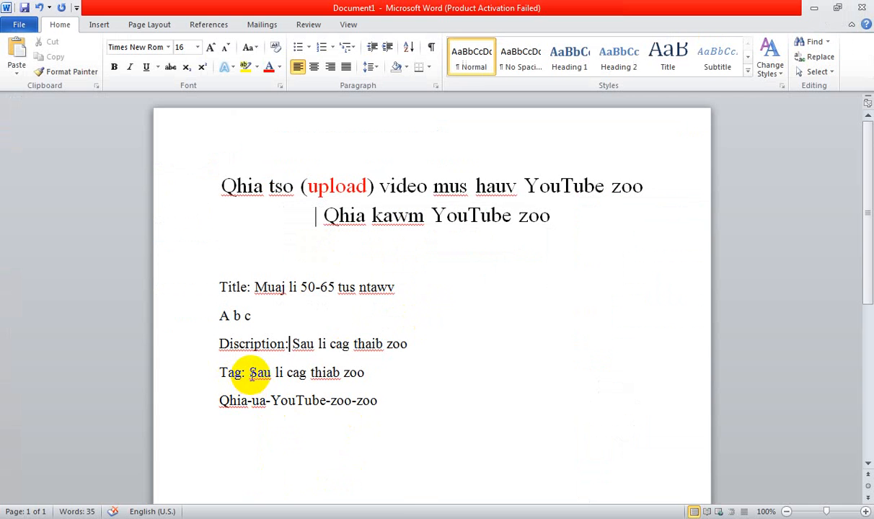
left_click_drag(250, 373, 370, 380)
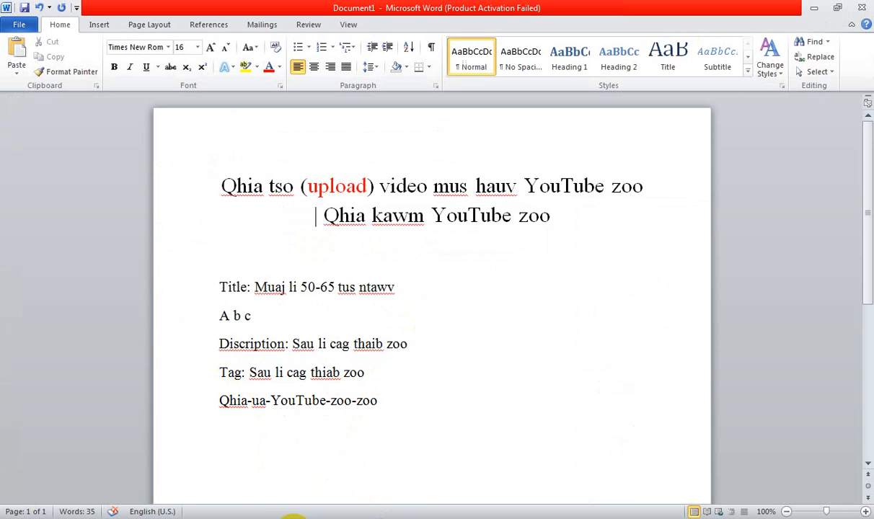
Return to the YouTube upload page, copy "Qhia ua YouTube" from the video title, and paste it as a new tag
key("alt+Tab")
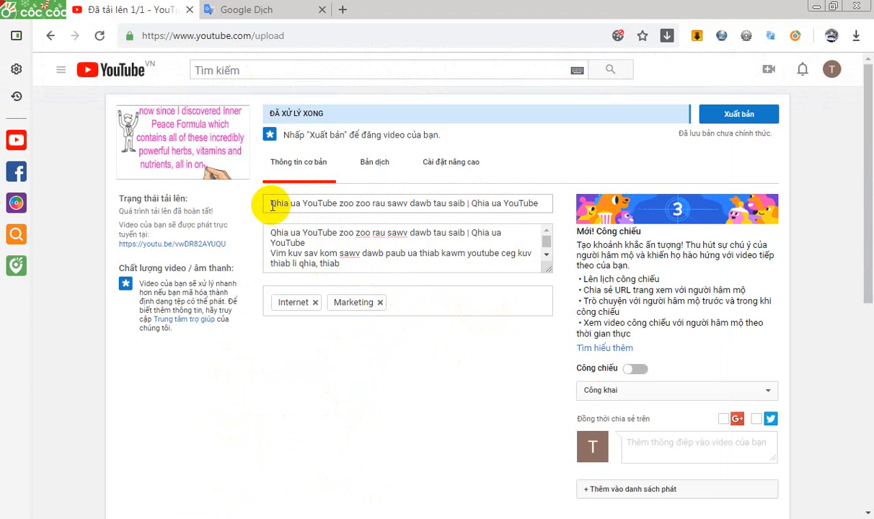
left_click_drag(270, 203, 335, 205)
right_click(338, 204)
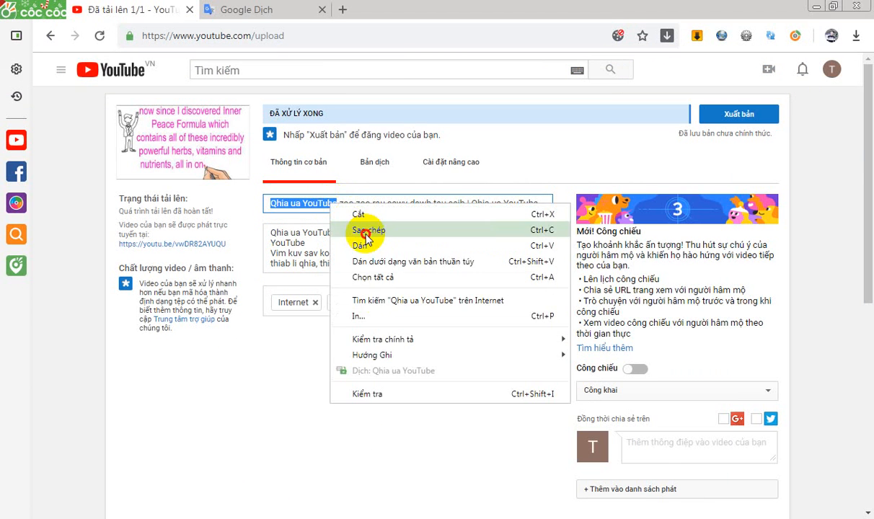
left_click(357, 227)
left_click(416, 303)
right_click(416, 303)
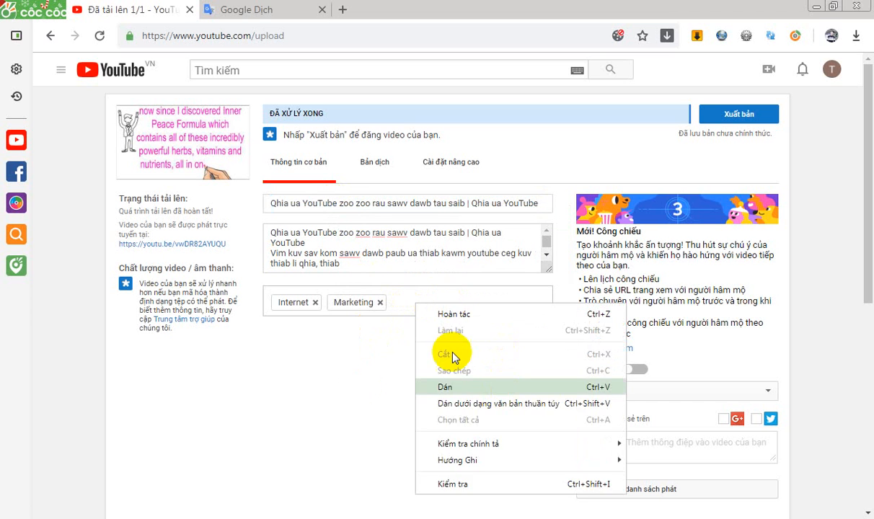
left_click(462, 386)
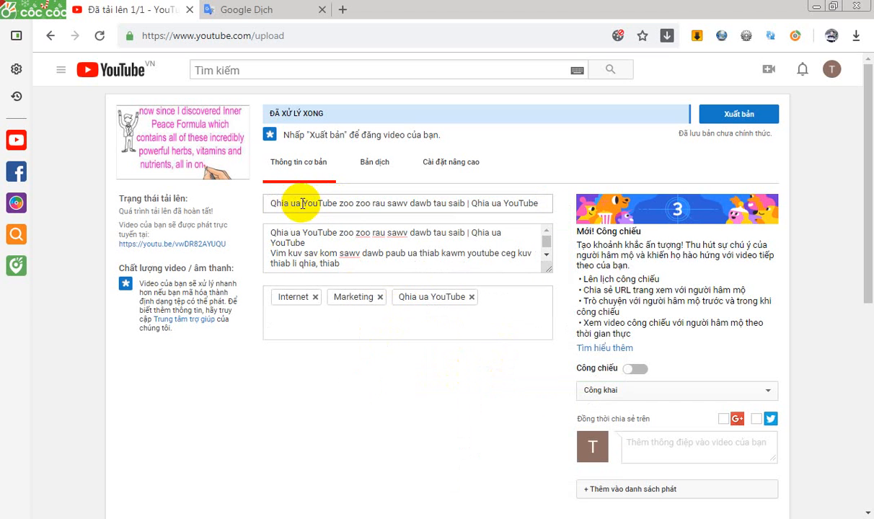
Copy "Qhia ua YouTube zoo" from the video title and paste it as a new tag
left_click_drag(269, 203, 336, 202)
right_click(343, 204)
left_click(383, 230)
left_click(380, 330)
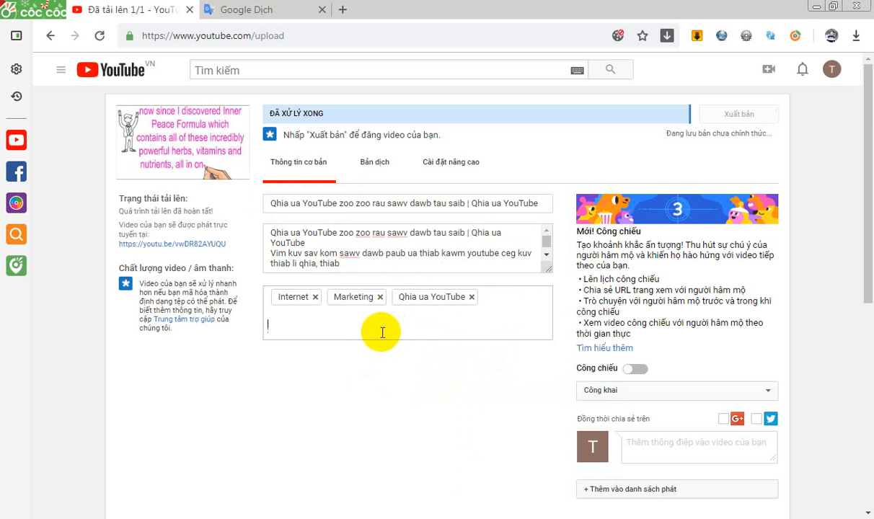
right_click(386, 321)
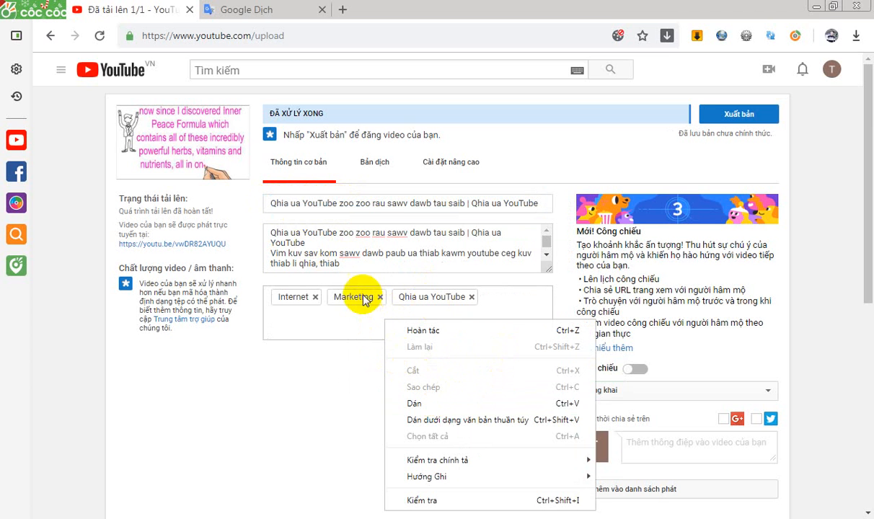
left_click(431, 403)
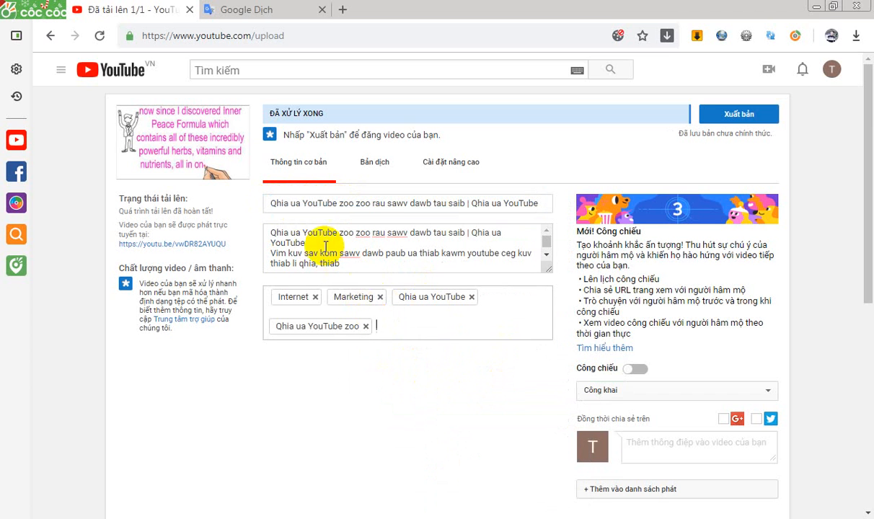
Copy "Qhia ua YouTube zoo zoo rau sawv dawb tau saib" from the video title and paste it as a new tag
left_click_drag(270, 204, 466, 208)
right_click(460, 202)
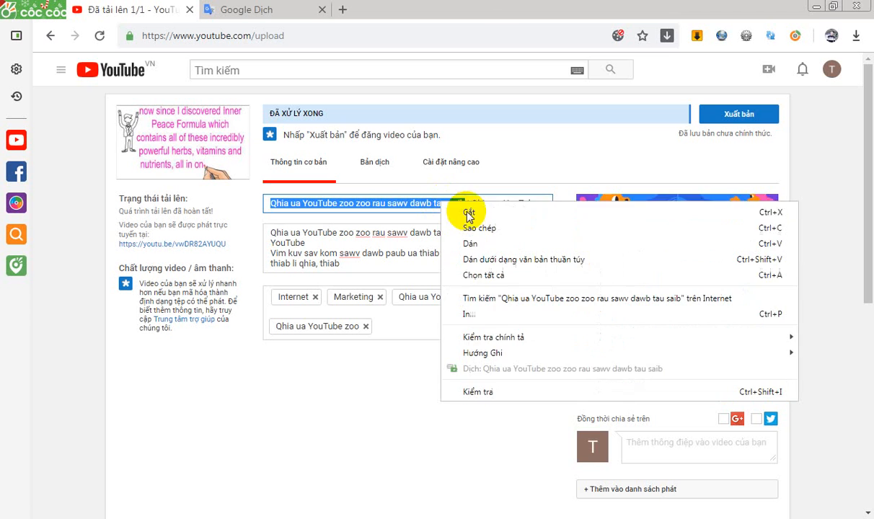
left_click(460, 222)
left_click(384, 324)
right_click(386, 324)
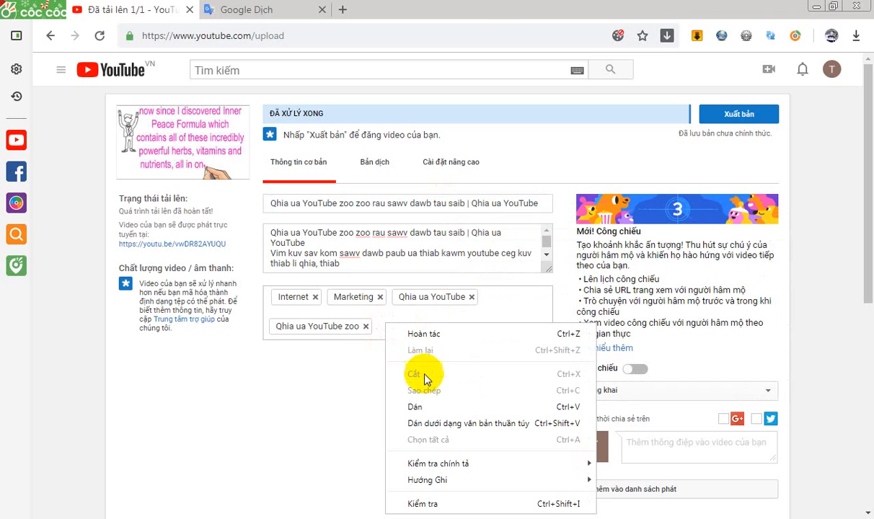
left_click(425, 353)
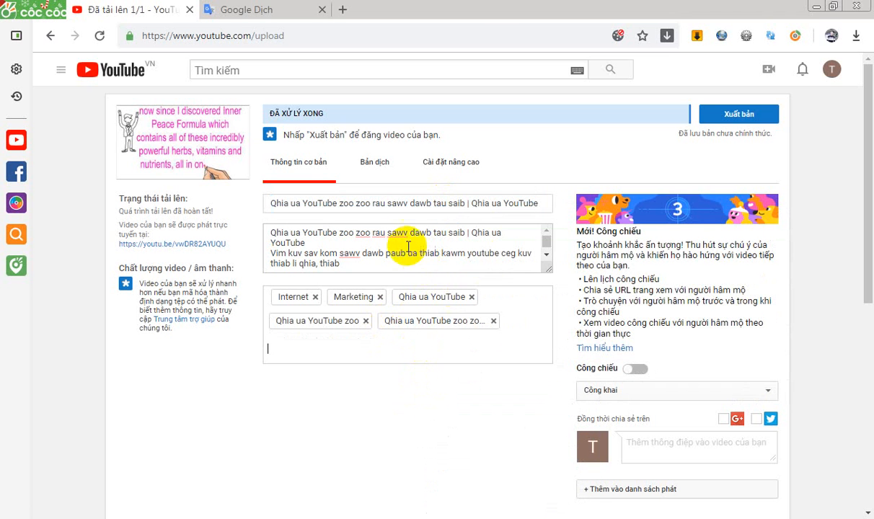
Copy the single word "YouTube" from the video title and paste it as a new tag
double_click(313, 203)
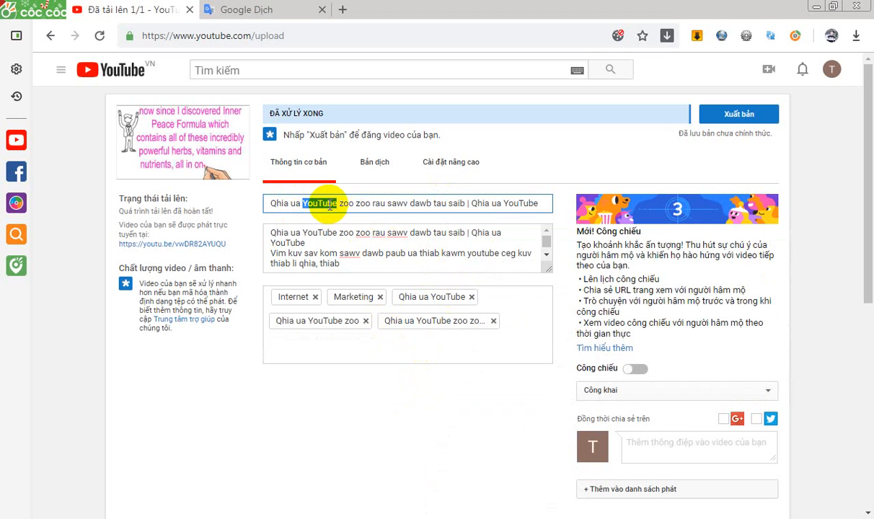
right_click(331, 205)
left_click(366, 227)
left_click(336, 342)
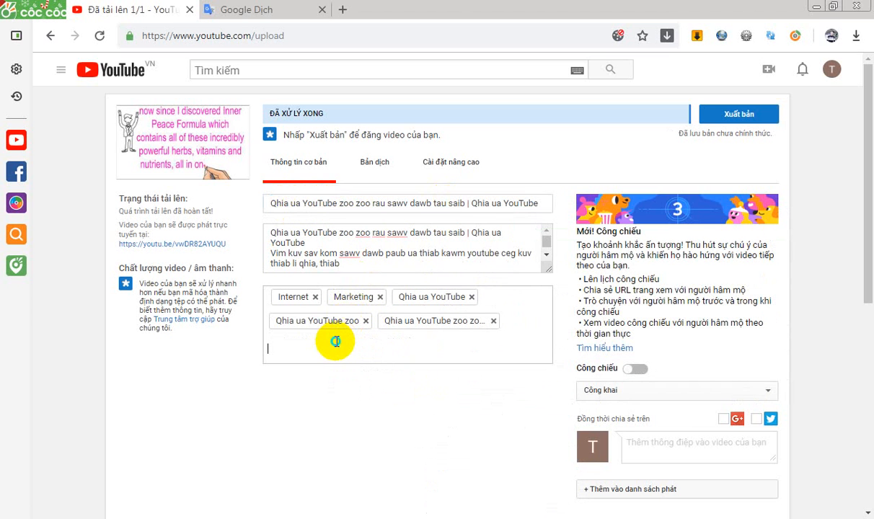
right_click(336, 339)
left_click(374, 230)
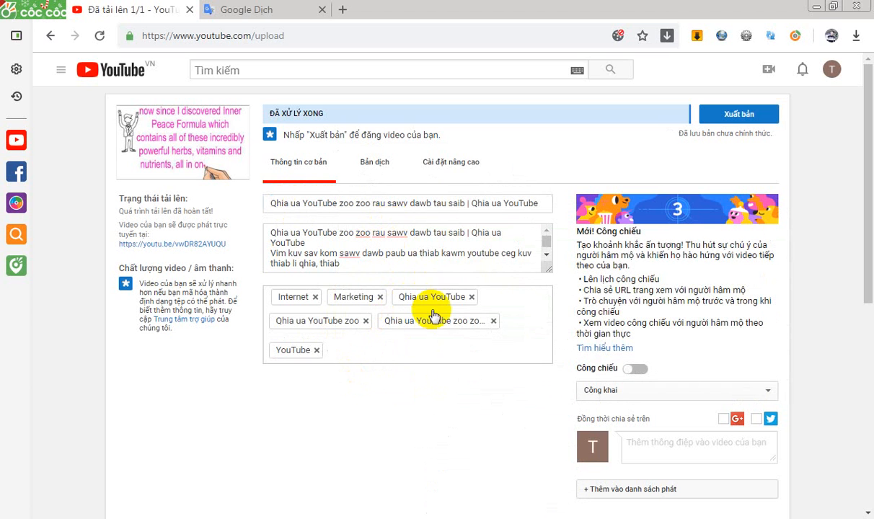
Copy the full video title "Qhia ua YouTube zoo zoo rau sawv dawb tau saib | Qhia ua YouTube" and paste it as a new tag
left_click_drag(270, 202, 534, 203)
right_click(503, 202)
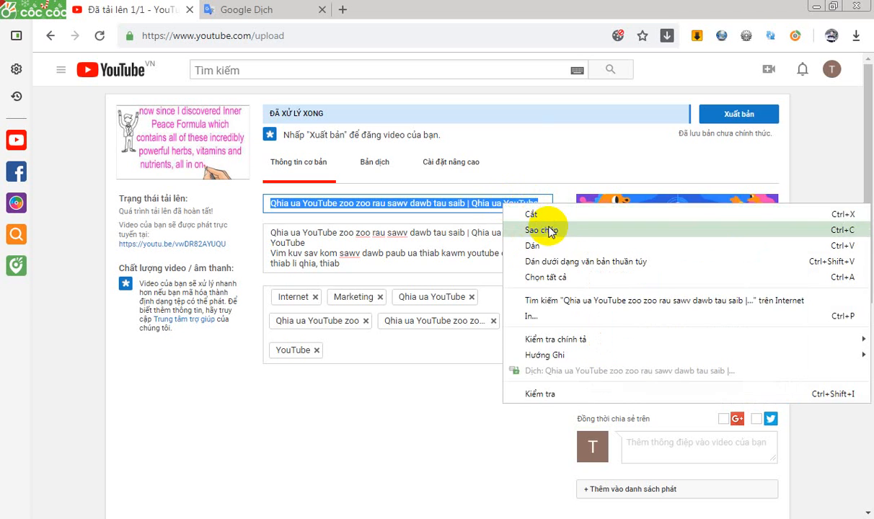
left_click(551, 229)
left_click(356, 346)
right_click(357, 347)
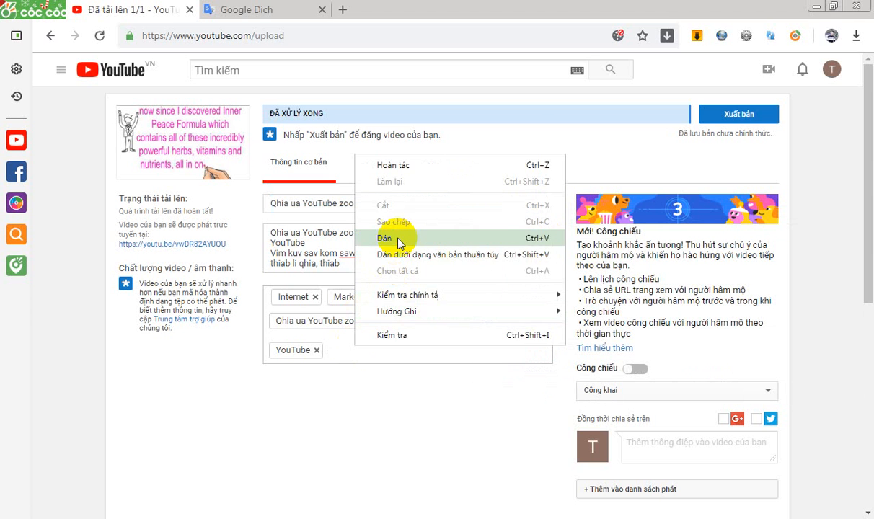
left_click(396, 242)
key("Return")
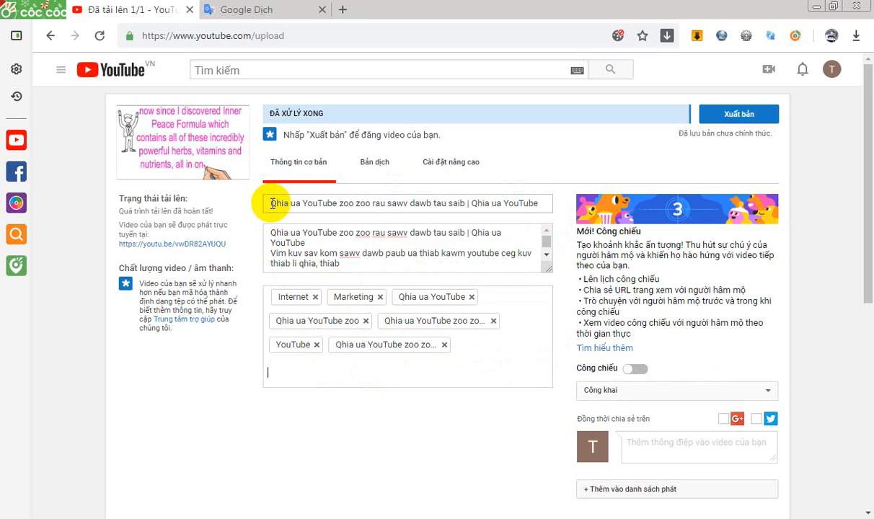
left_click_drag(272, 204, 535, 204)
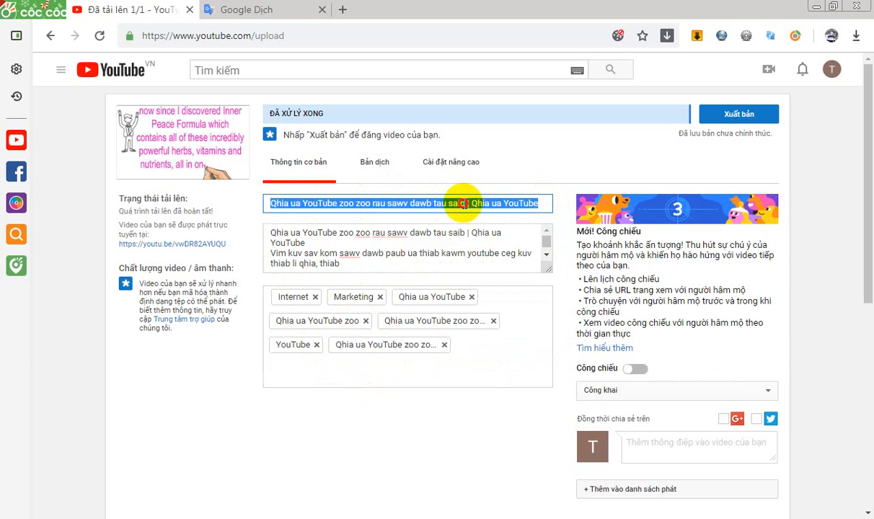
left_click(464, 203)
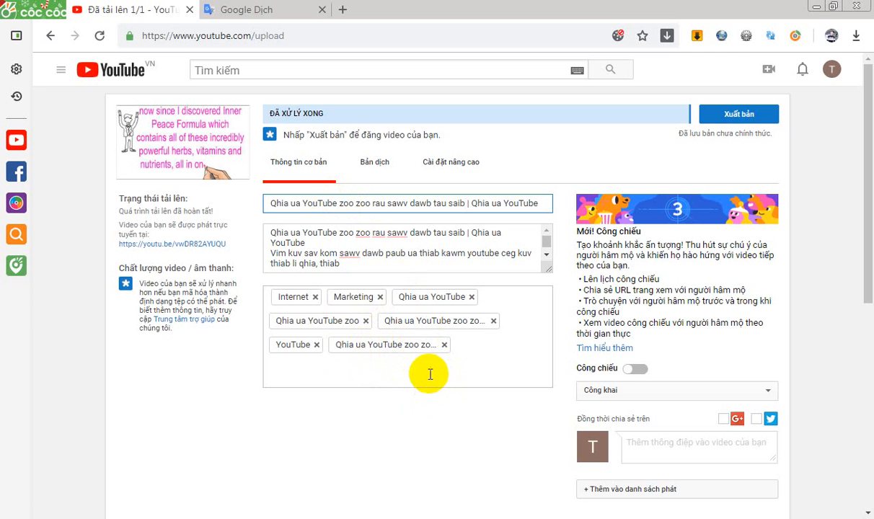
Add the tag "qhia thiab kawm youtube" after the existing tags
left_click(381, 367)
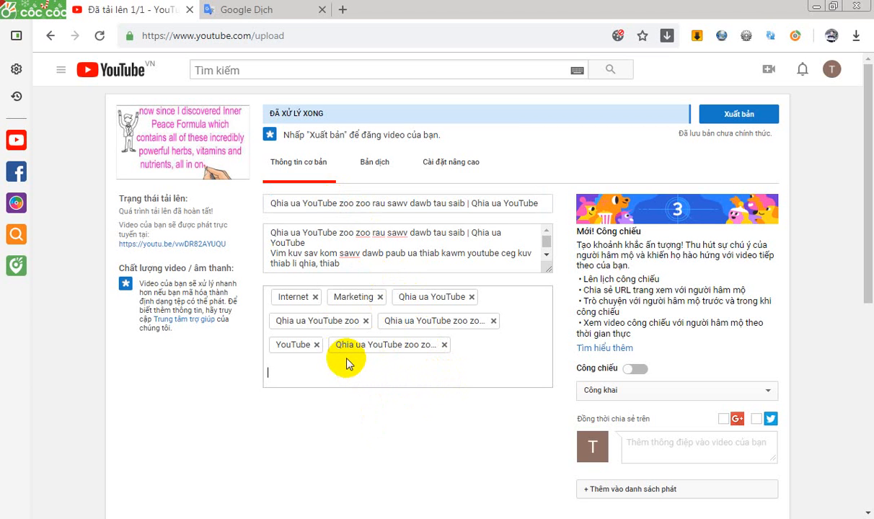
type("qhia thiab kaw")
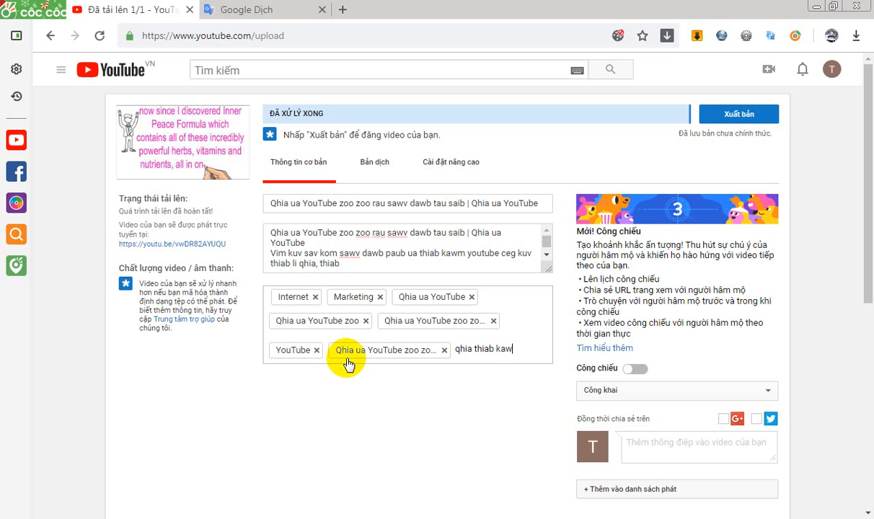
type("m youtu")
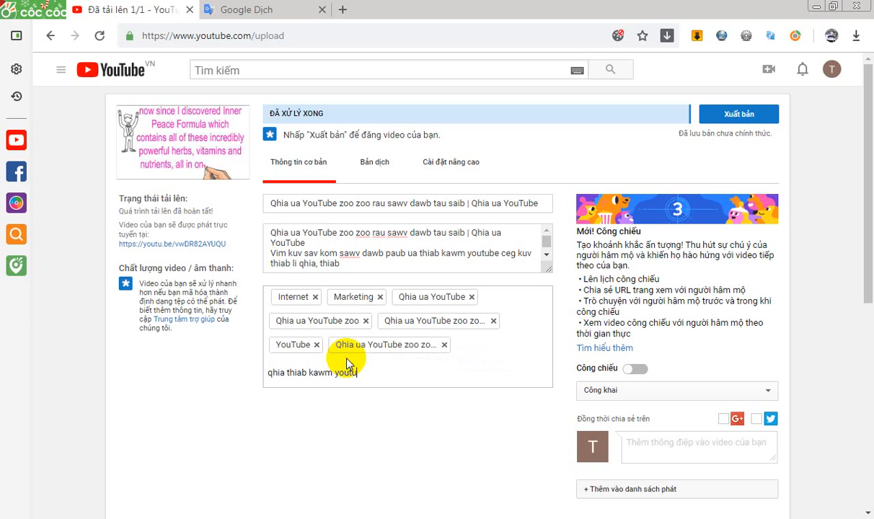
type("be")
key("Return")
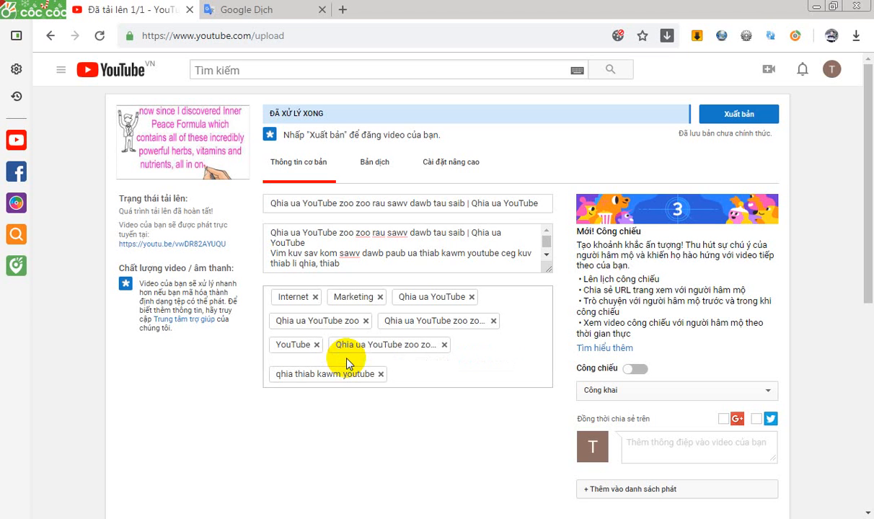
Add the tag "qhia youtube 2019" to the video's tags
type("qhia y")
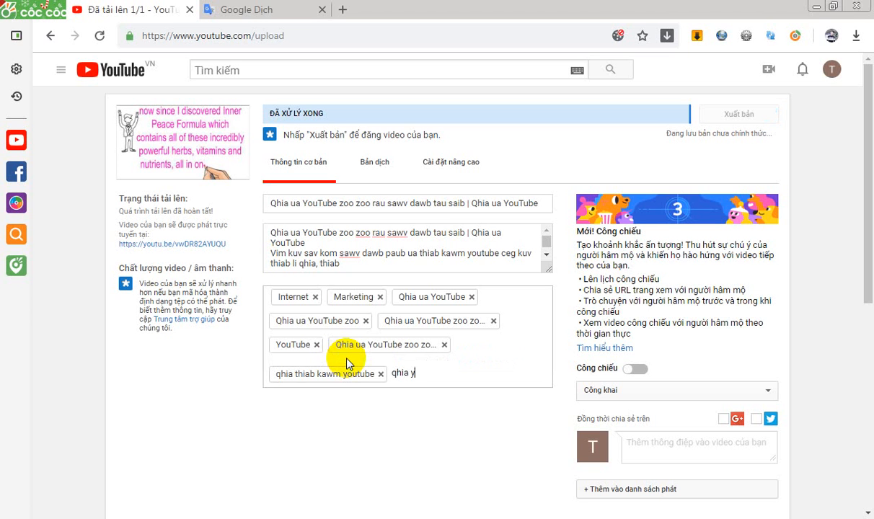
type("outub")
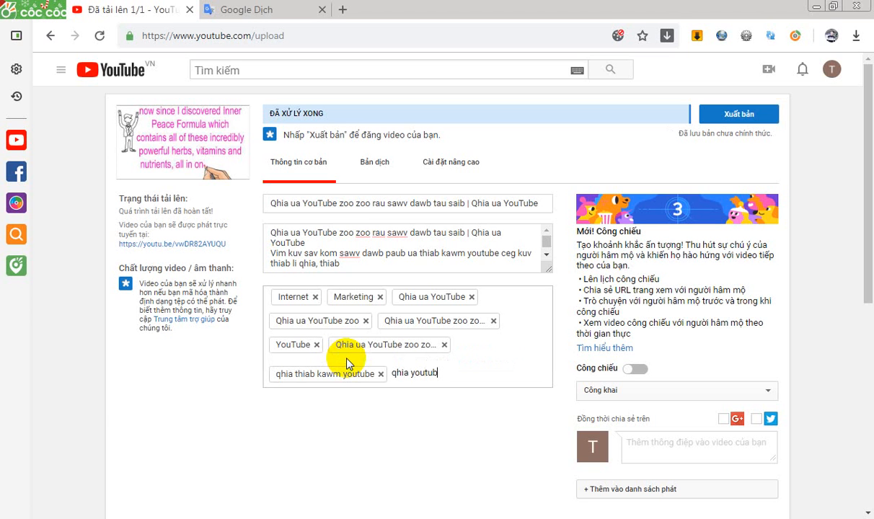
type("e 2019")
key("Return")
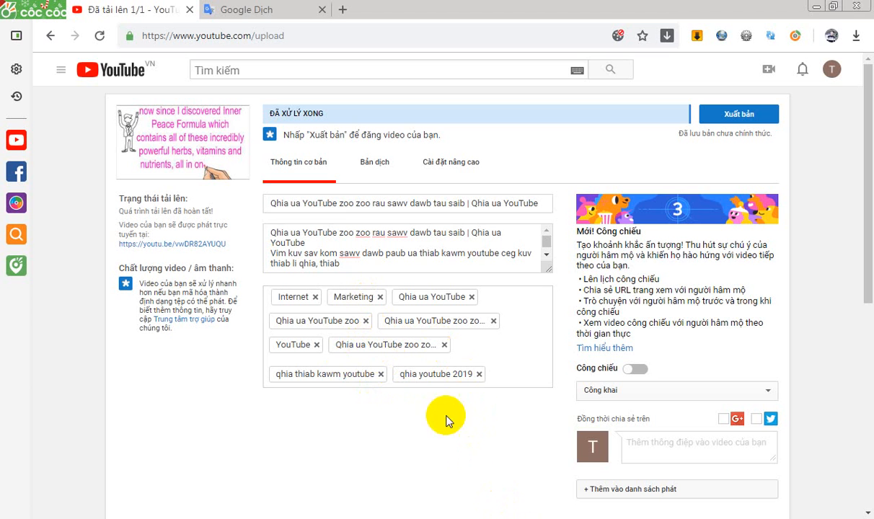
Enlarge the description box and insert a blank line between the title line and the paragraph below it
left_click_drag(544, 274, 546, 453)
left_click(292, 262)
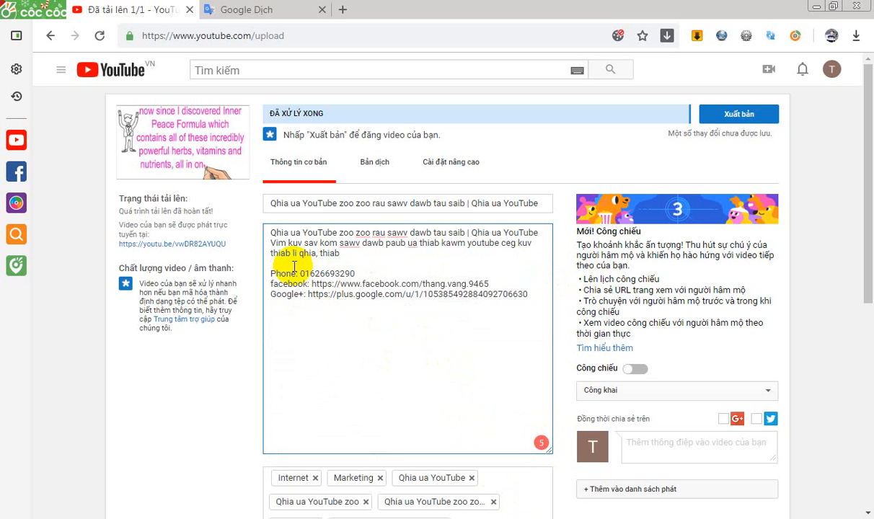
left_click(542, 233)
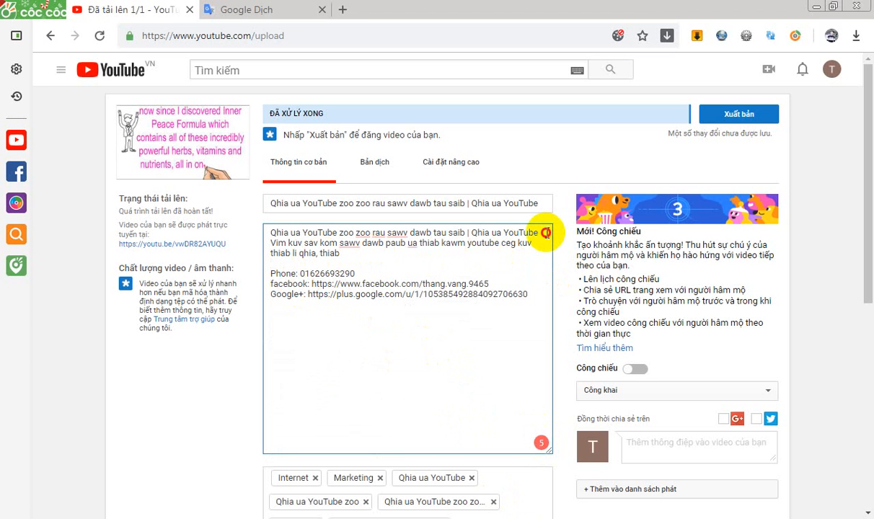
key("Return")
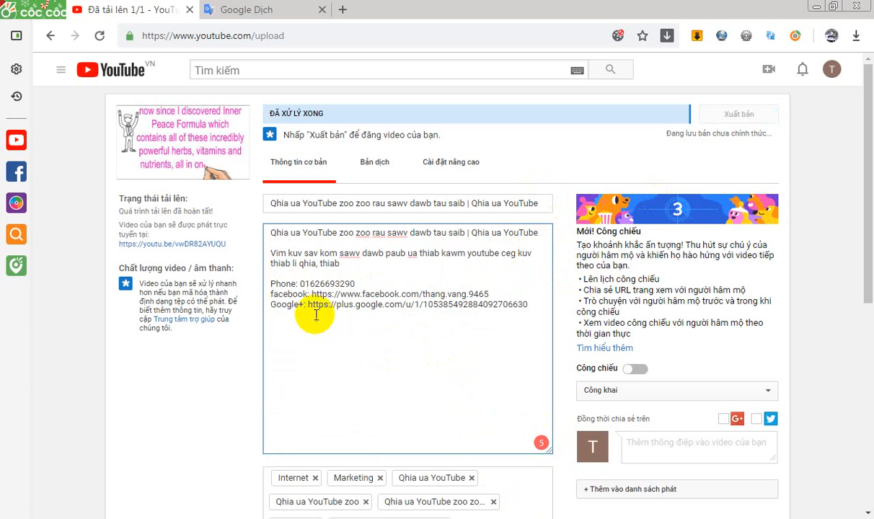
left_click_drag(360, 285, 458, 315)
left_click(436, 305)
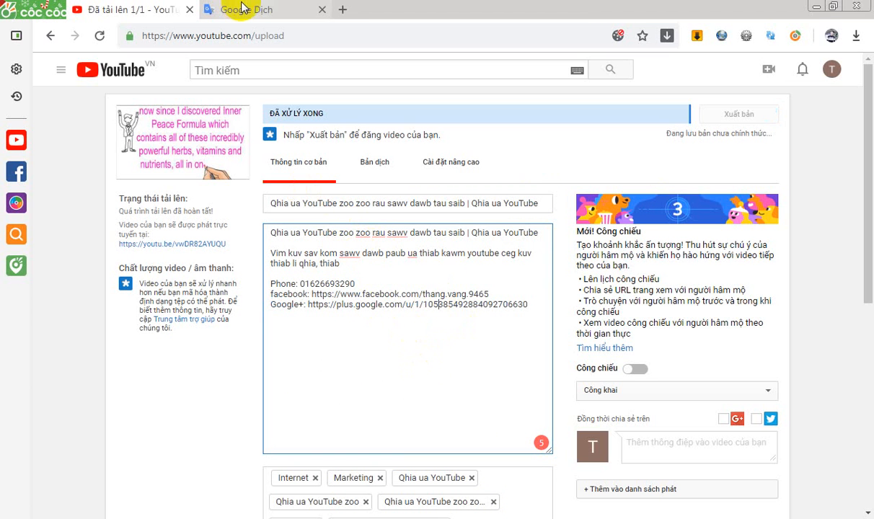
Open Facebook in a new browser tab, close the leftover search page, and go to the signed-in account's own profile
right_click(124, 7)
left_click(129, 10)
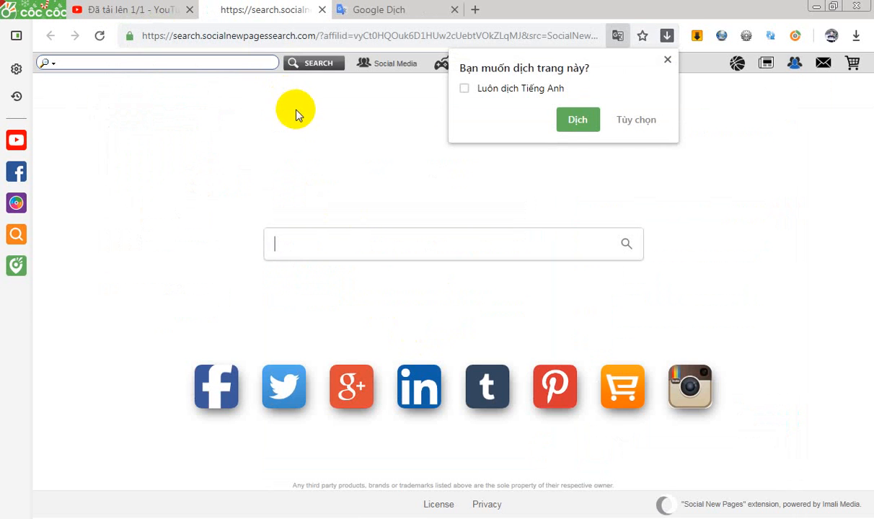
left_click(253, 40)
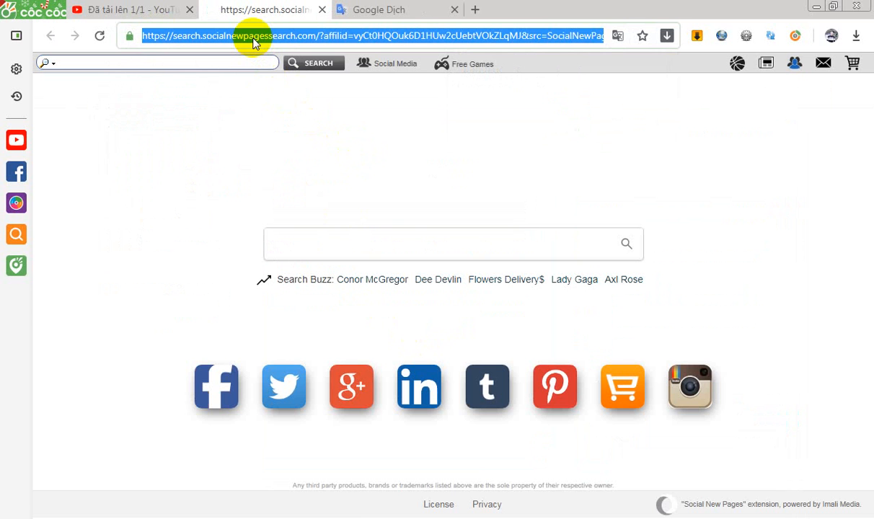
left_click(220, 371)
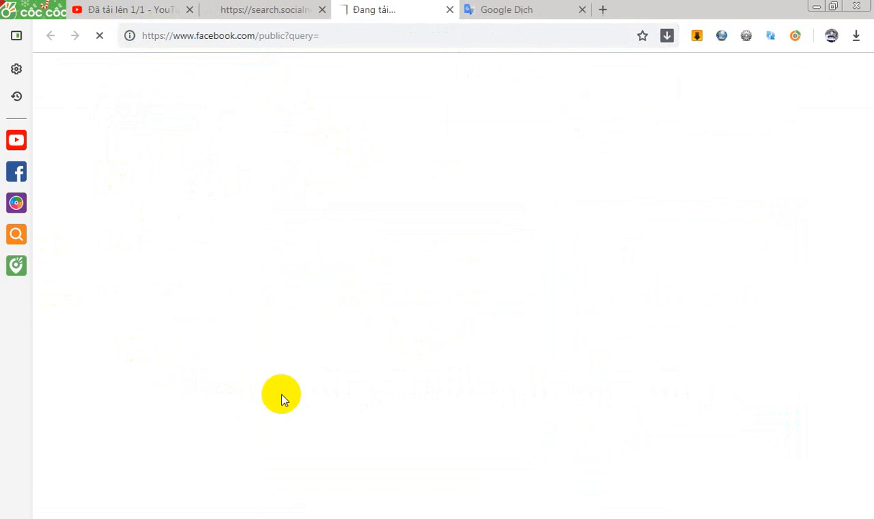
left_click(325, 10)
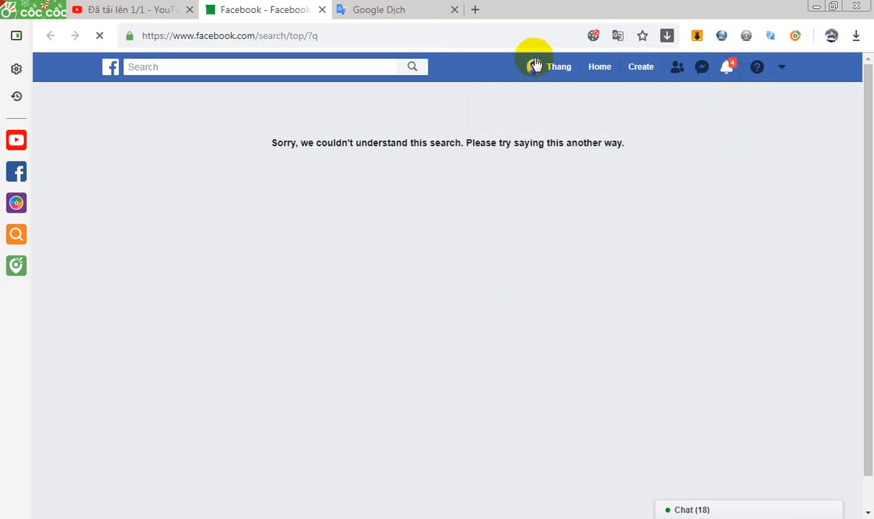
left_click(544, 64)
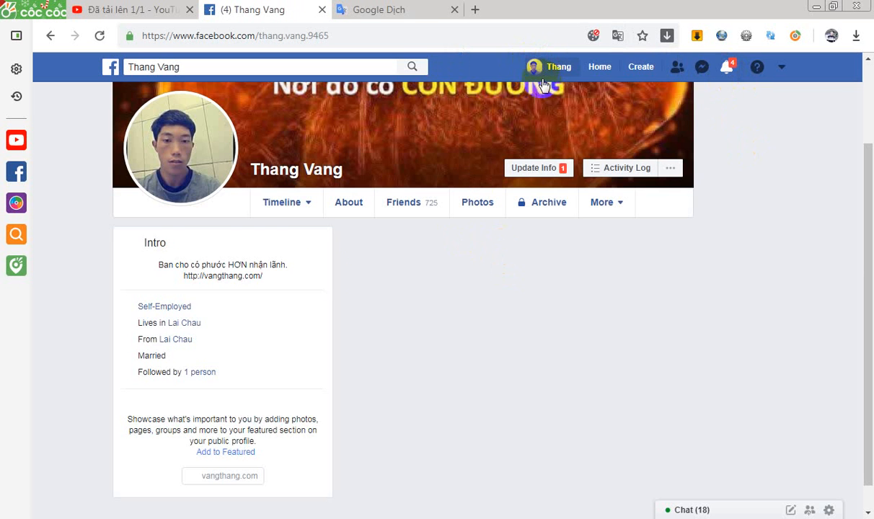
Look through the Facebook profile page and return to the YouTube upload page
scroll(457, 332, "down", 6)
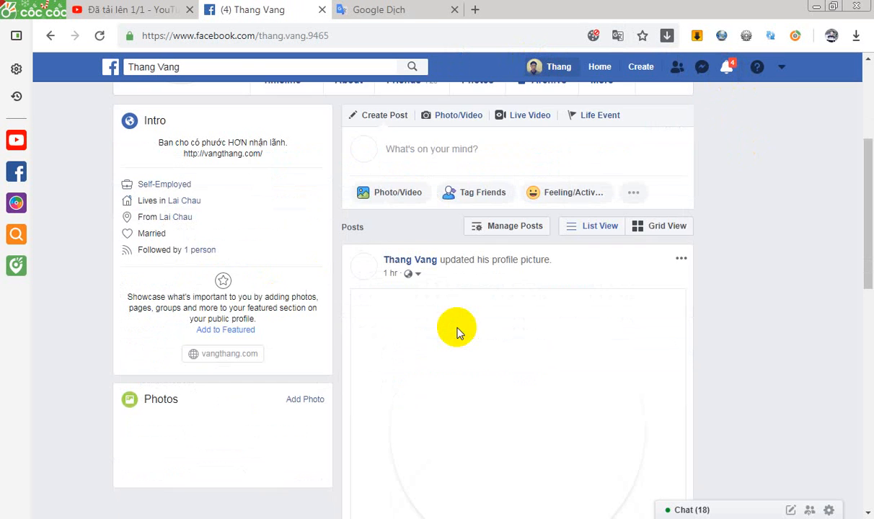
scroll(460, 333, "up", 4)
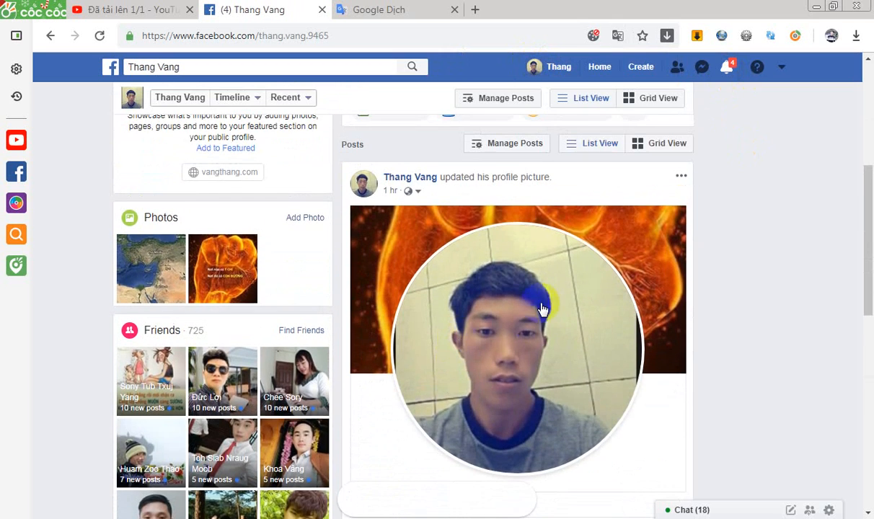
scroll(431, 364, "up", 3)
scroll(431, 363, "up", 2)
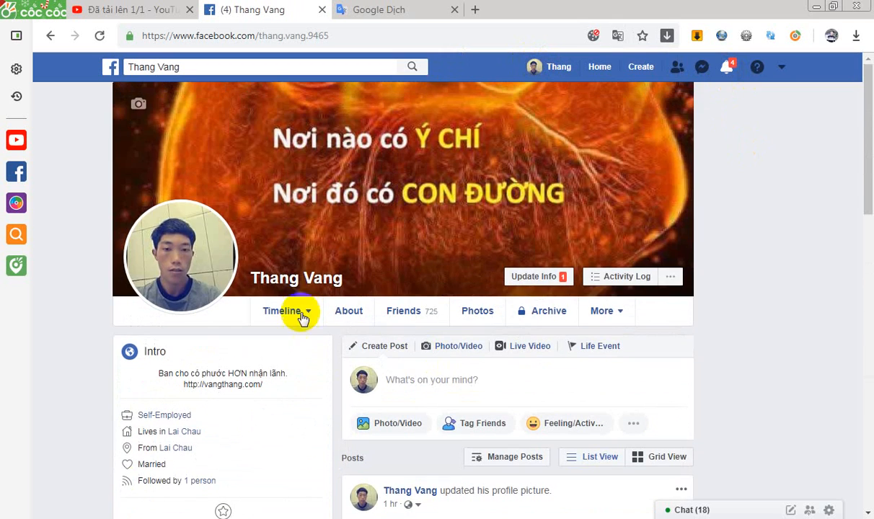
scroll(435, 267, "down", 1)
scroll(441, 271, "up", 1)
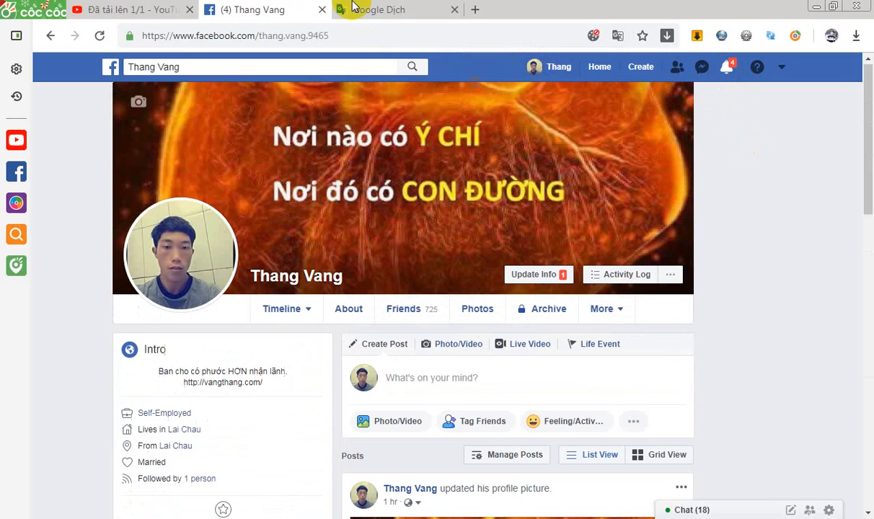
left_click(164, 9)
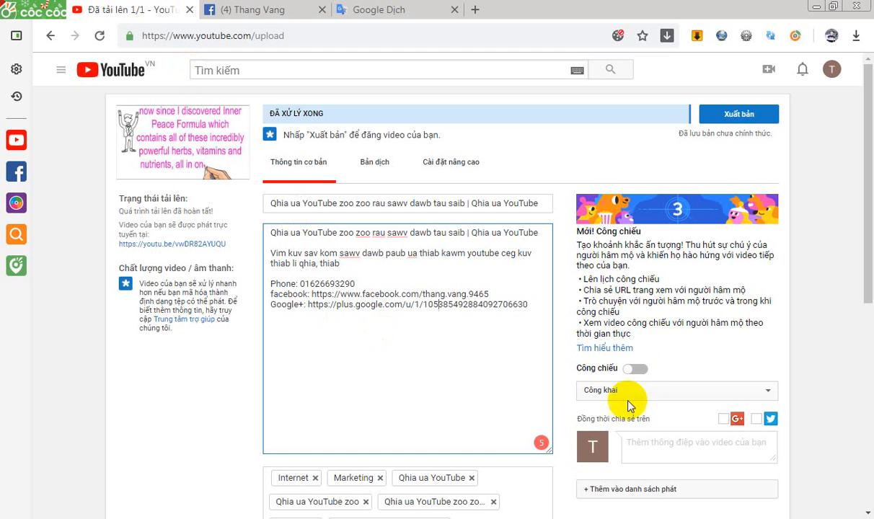
Shrink the video's description box to about five visible lines
left_click_drag(548, 456, 517, 284)
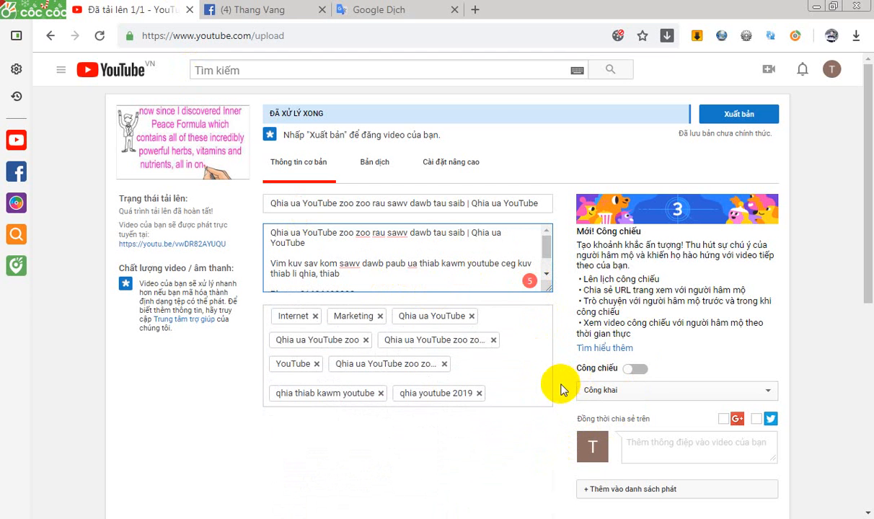
Look up YouTube's search suggestions for "qhia ua youtube" without running the search, and clear the search text
left_click(227, 69)
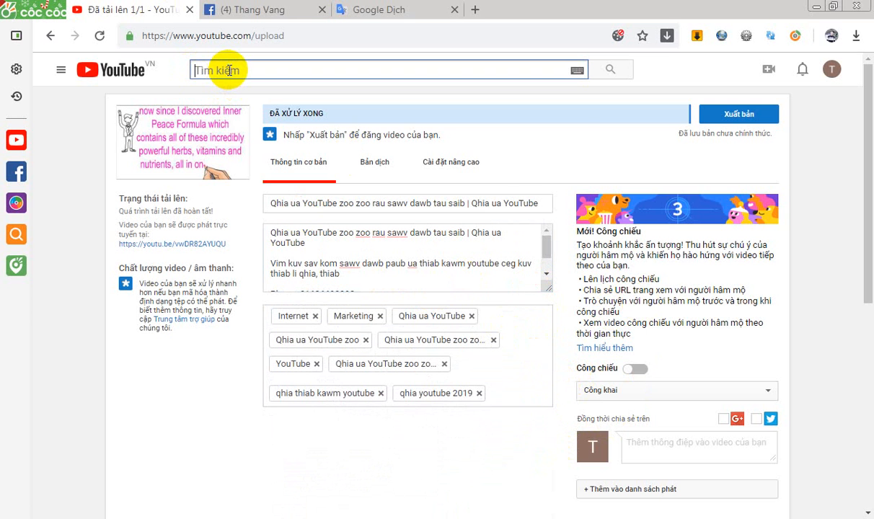
type("qhi")
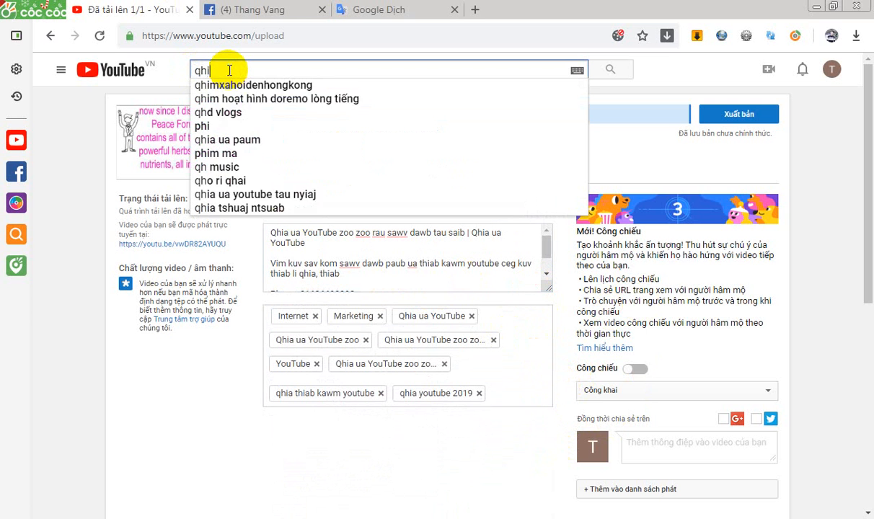
type("a ua ypo")
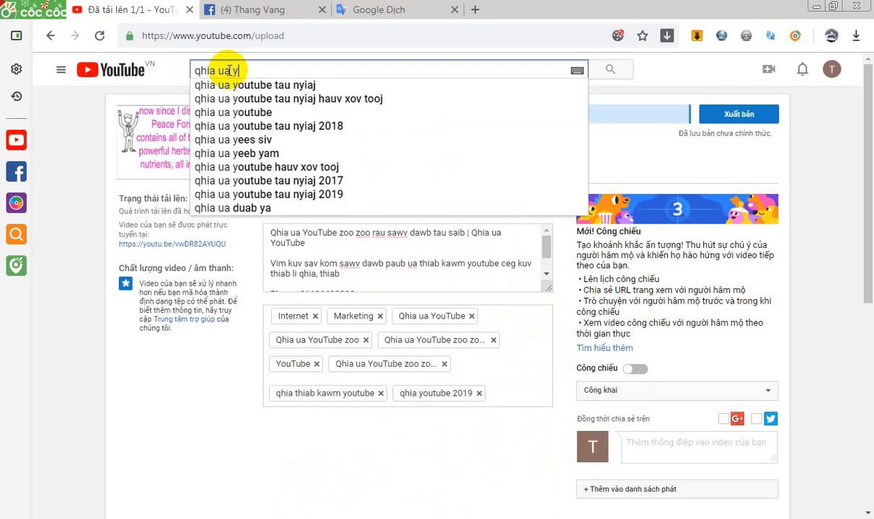
key("BackSpace")
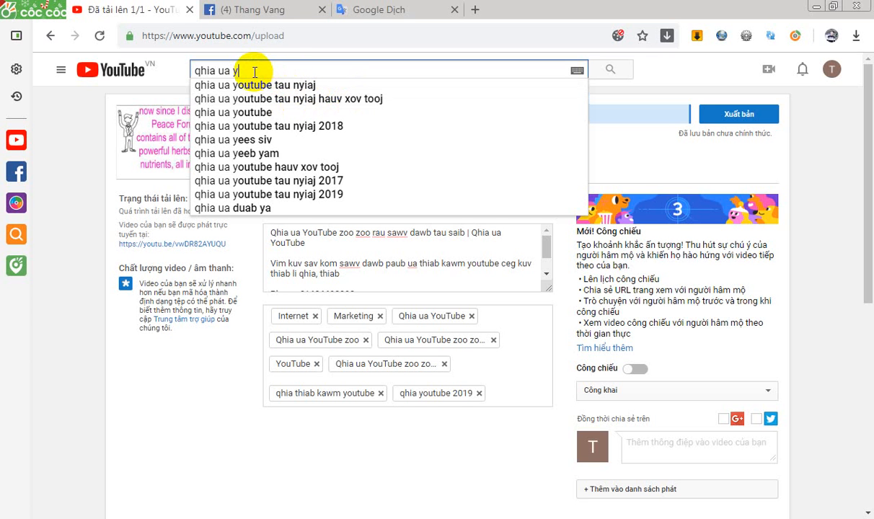
type("outube")
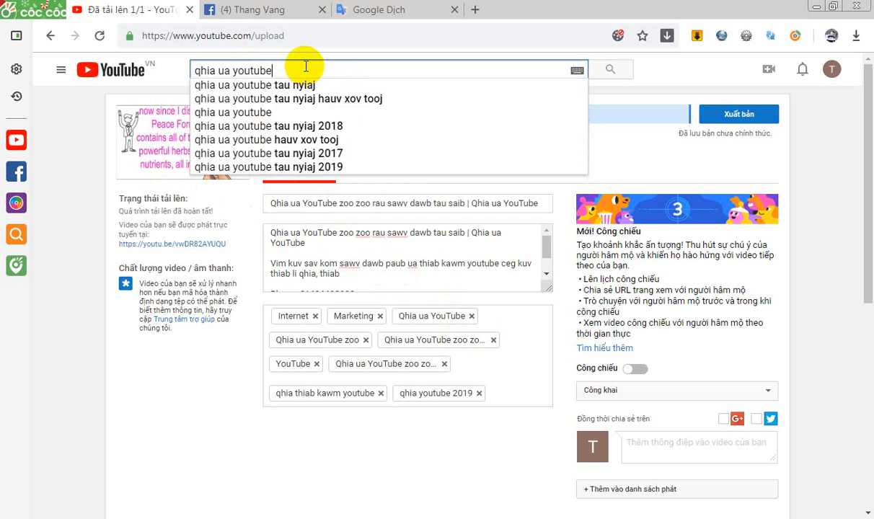
key("BackSpace")
key("BackSpace")
key("BackSpace")
key("BackSpace")
key("BackSpace")
key("BackSpace")
key("BackSpace")
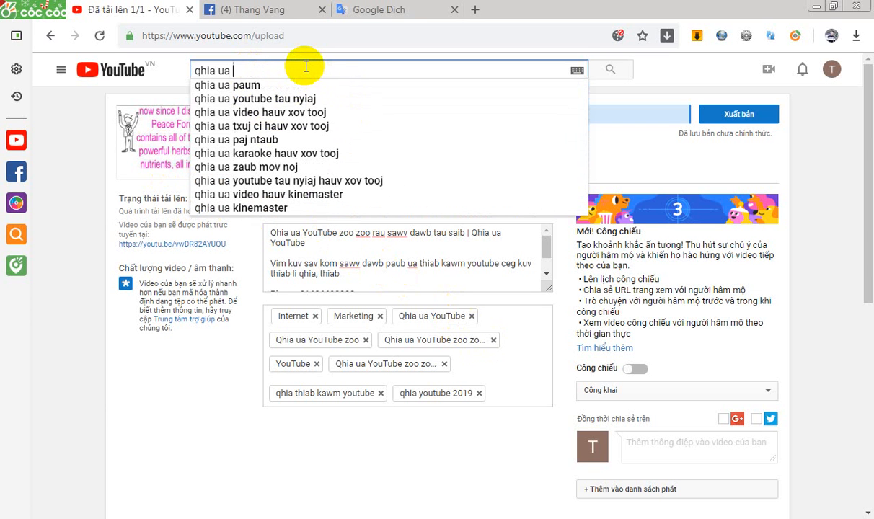
key("BackSpace")
key("BackSpace")
key("BackSpace")
key("BackSpace")
key("BackSpace")
key("BackSpace")
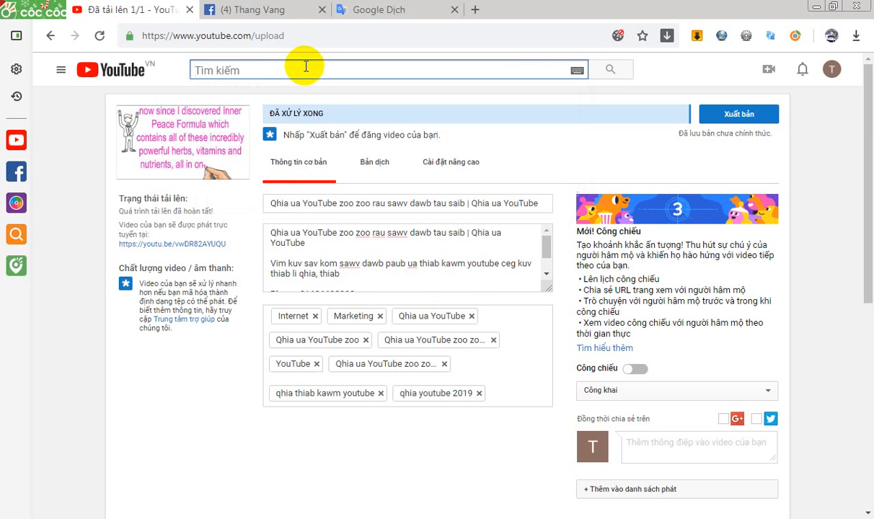
Look up YouTube's search suggestions for "hmoob lub neej" without running the search, and empty the search box
type("hmo")
type("ob ")
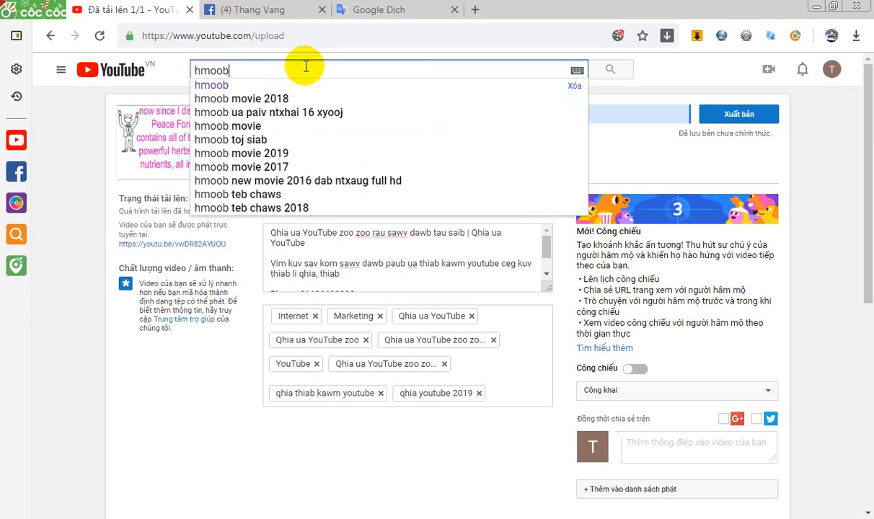
type("lub")
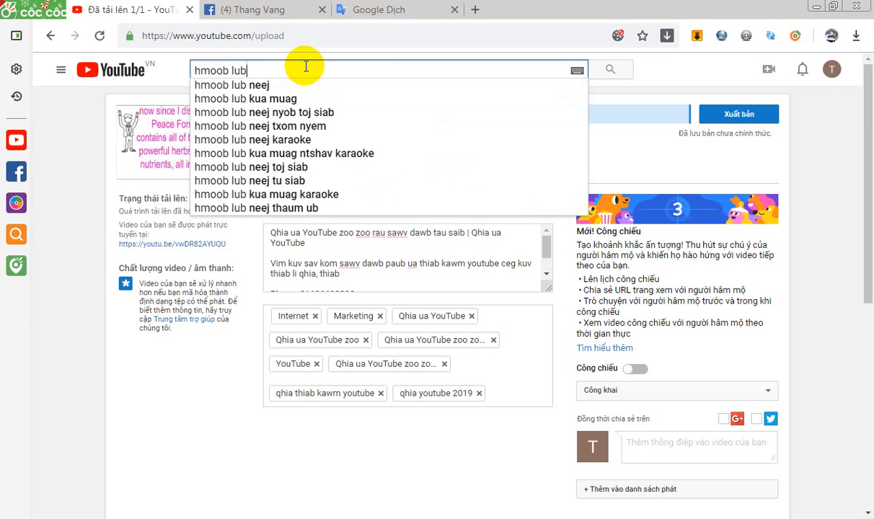
type(" neej")
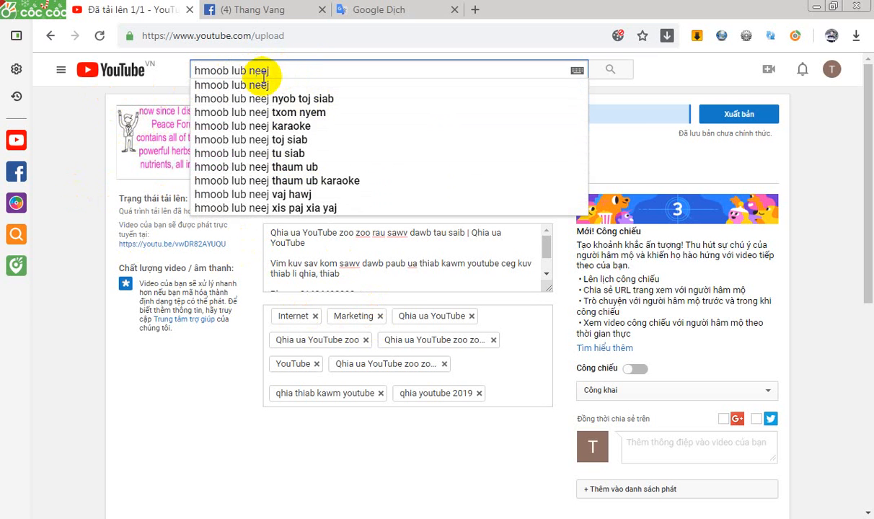
left_click_drag(269, 71, 190, 71)
key("BackSpace")
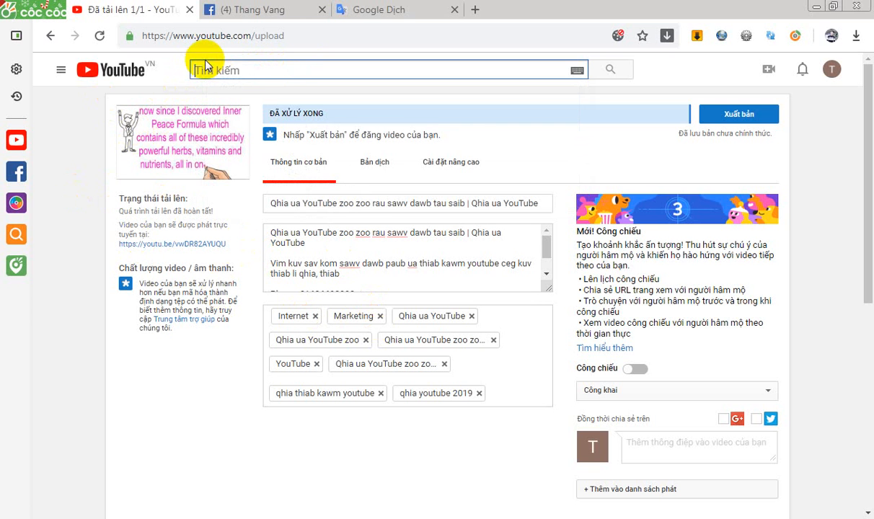
left_click(246, 87)
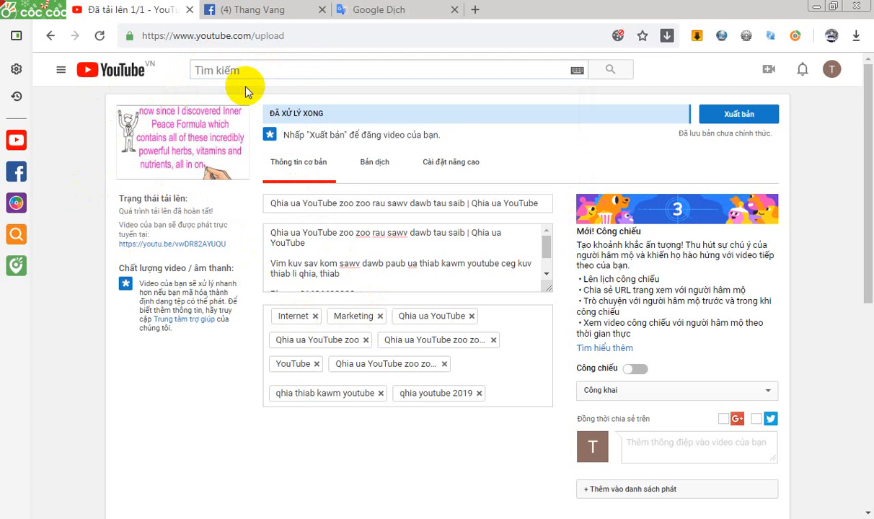
Add the uploaded video to the existing playlist "YouTube"
scroll(526, 348, "down", 4)
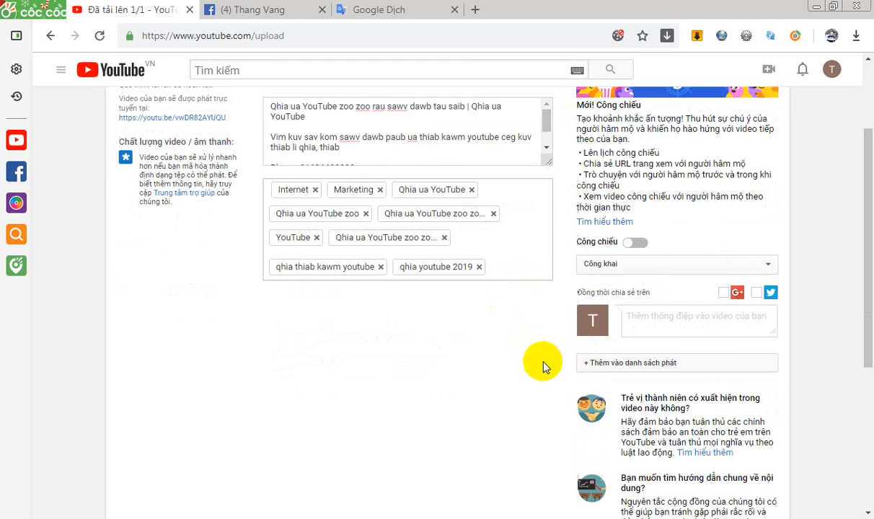
scroll(523, 264, "up", 1)
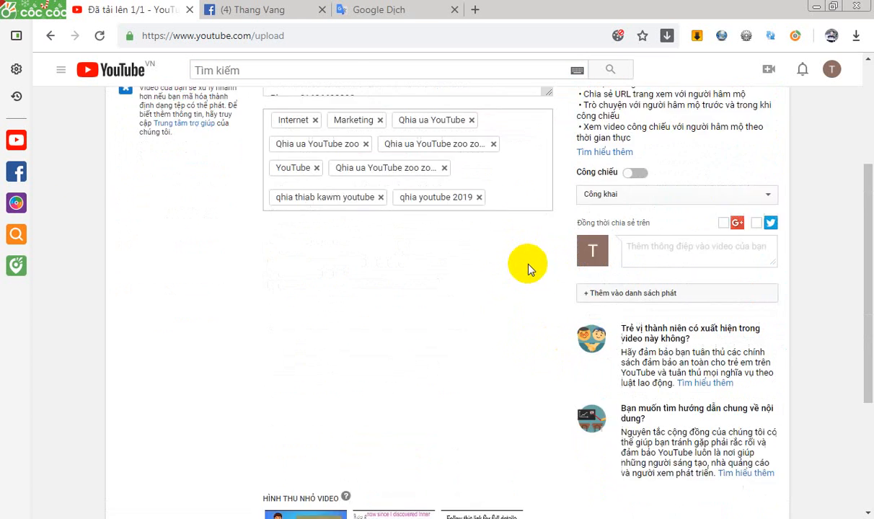
scroll(548, 252, "down", 1)
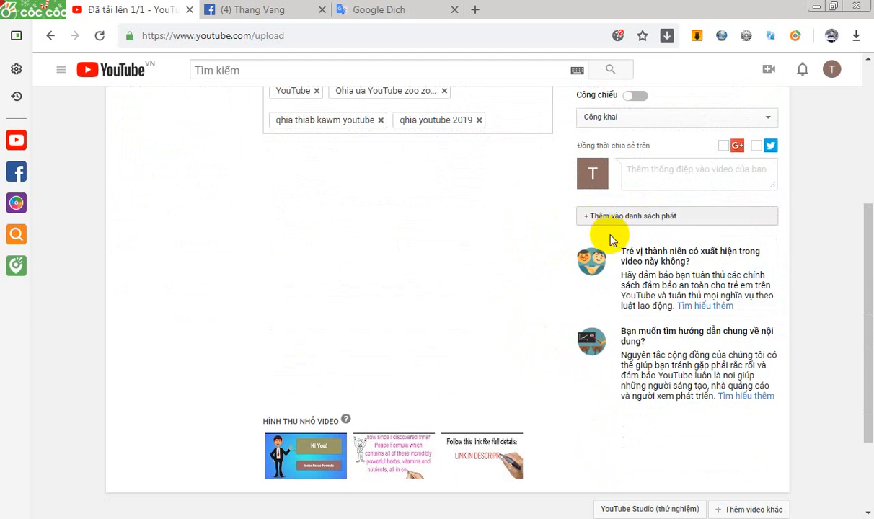
left_click(663, 220)
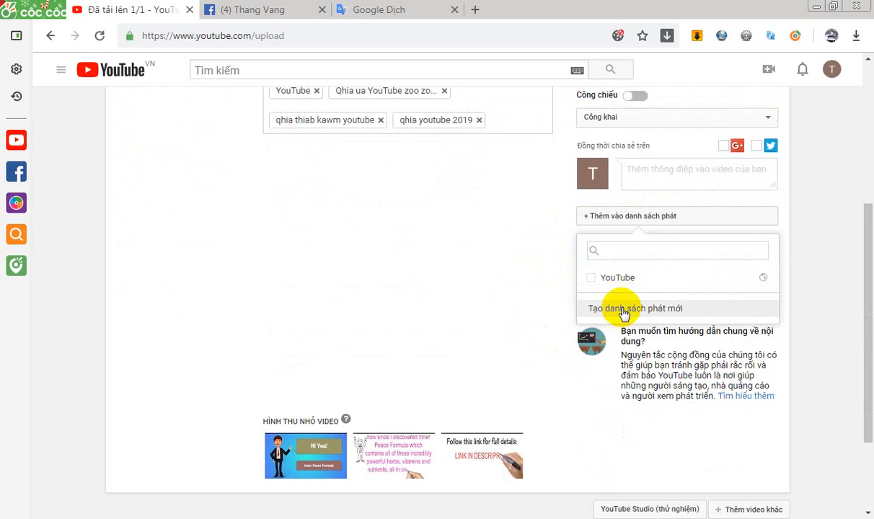
left_click(579, 307)
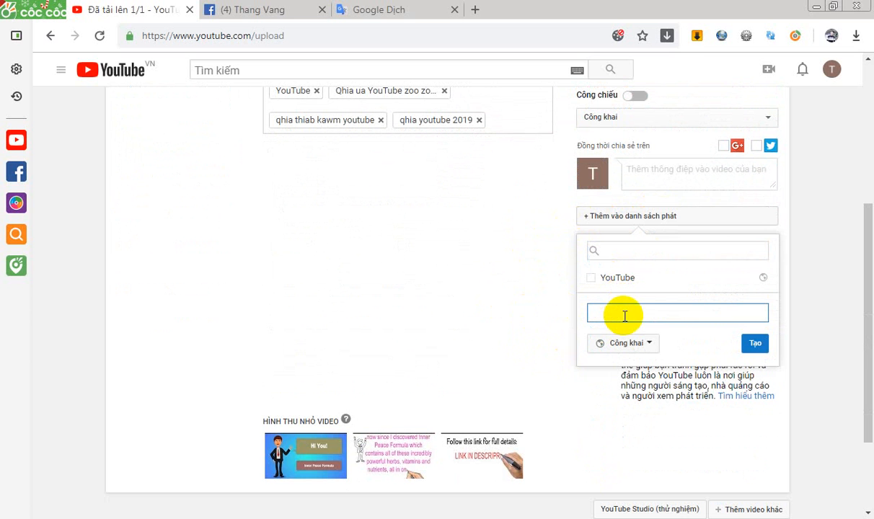
left_click(592, 279)
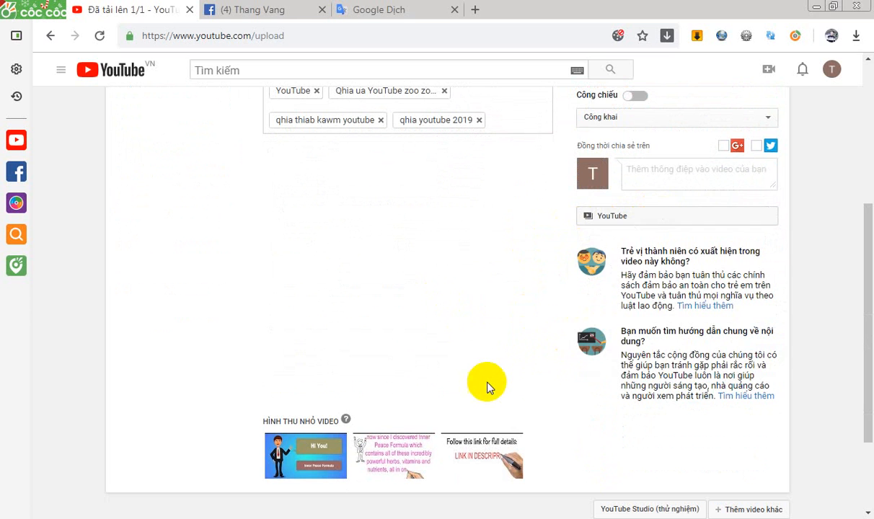
scroll(502, 389, "up", 4)
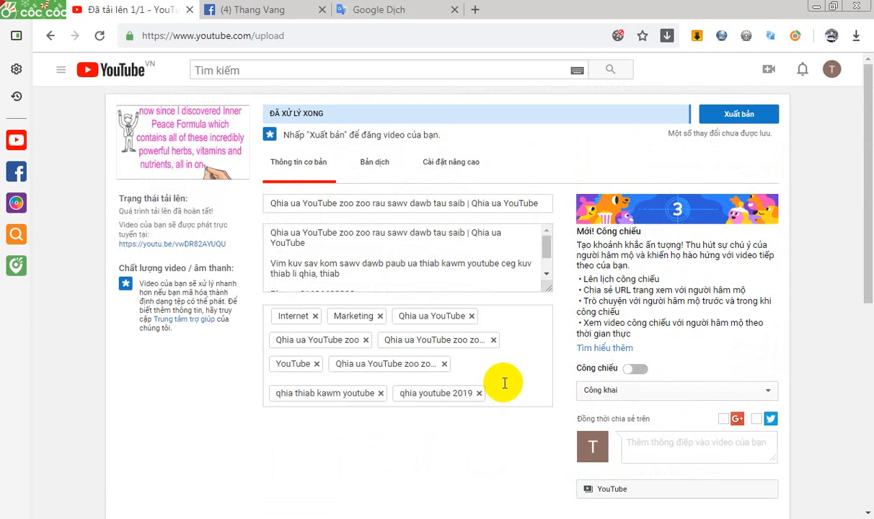
scroll(504, 383, "down", 5)
scroll(507, 384, "up", 5)
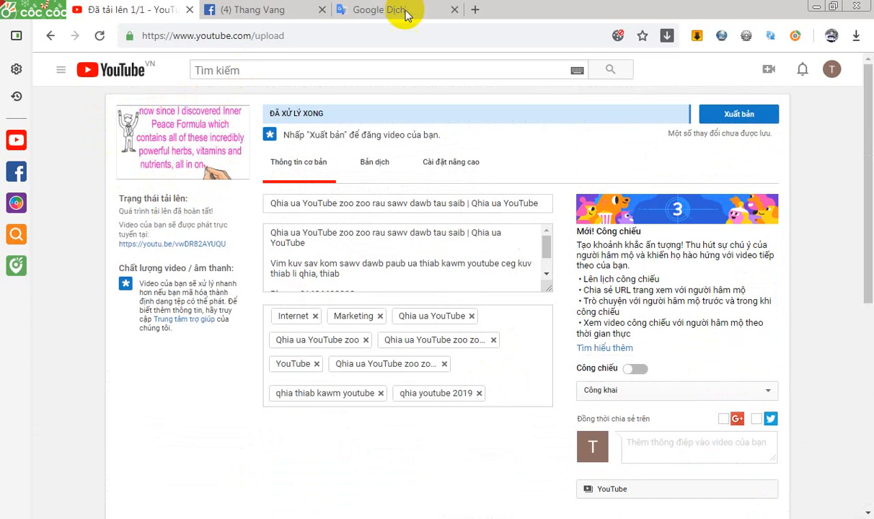
left_click(475, 9)
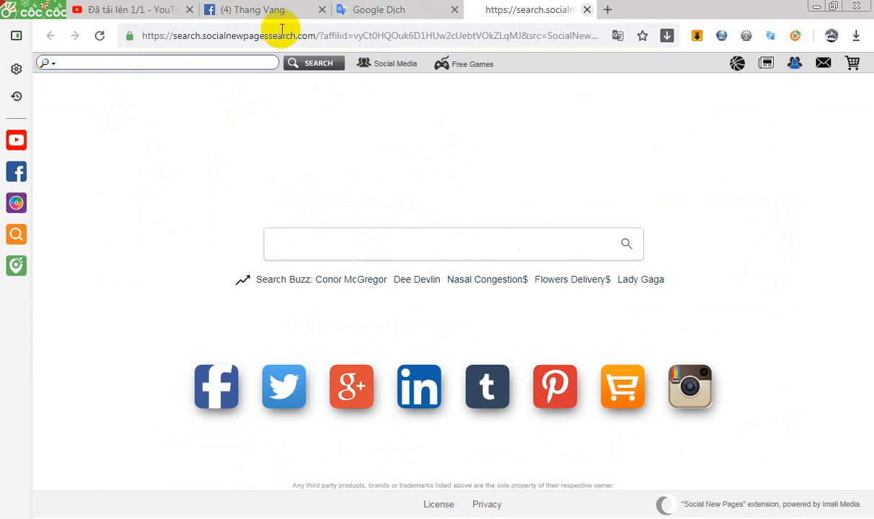
left_click(281, 38)
type("youtube.com")
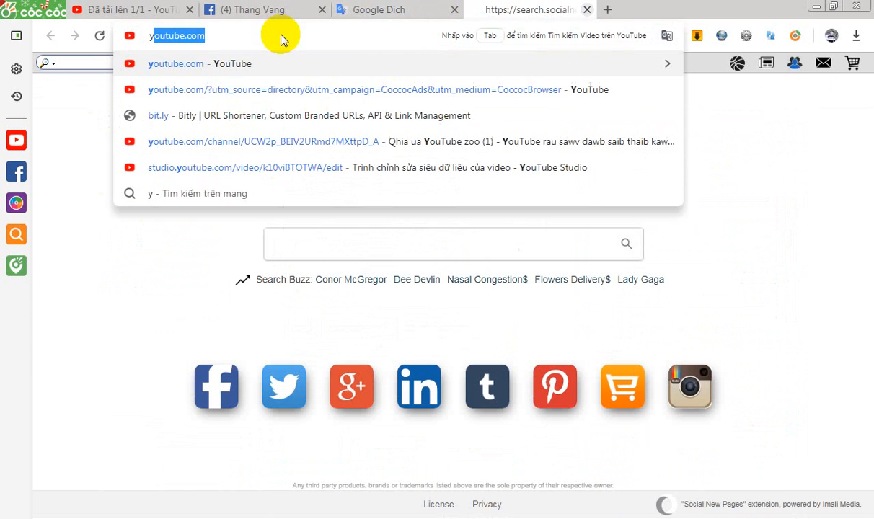
left_click(265, 65)
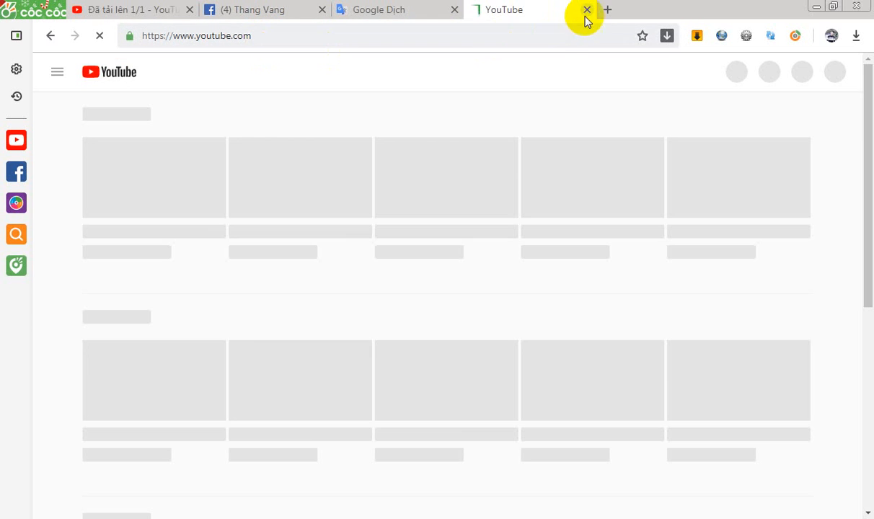
key("ctrl+w")
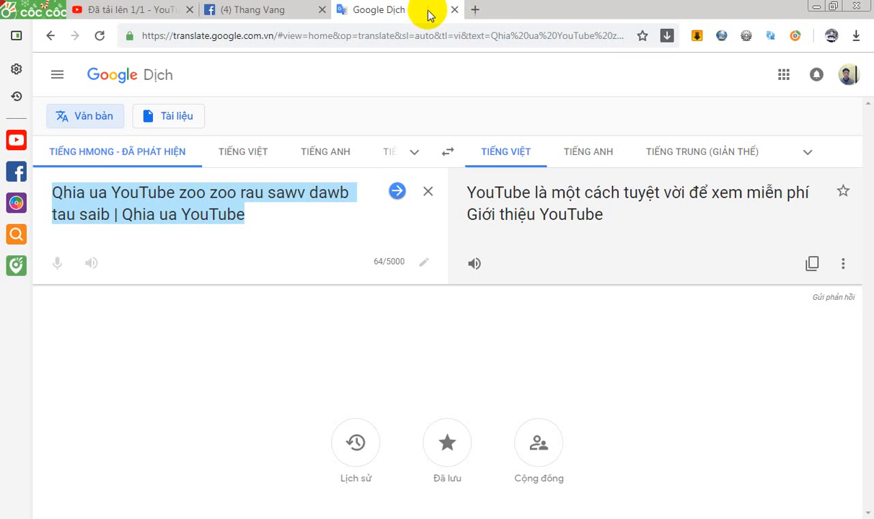
Open Canva's create-a-design page (canva.com/create-a-design) in a new browser tab
left_click(470, 11)
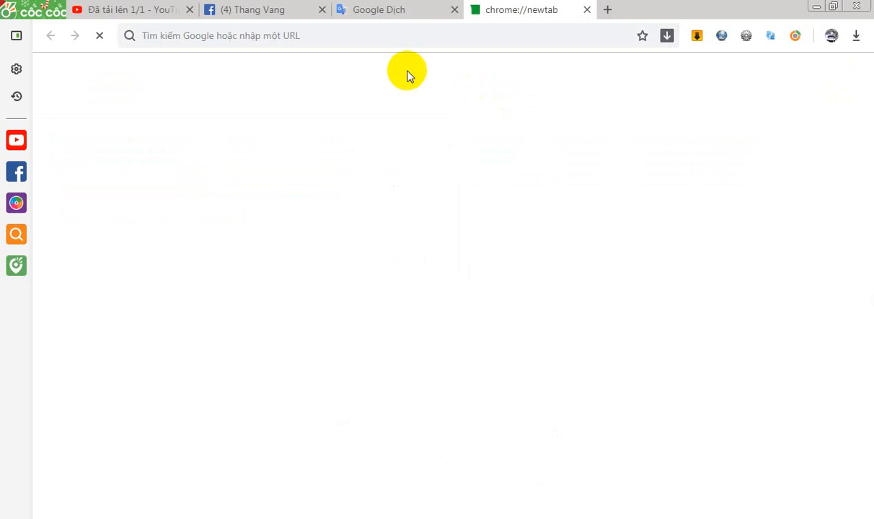
left_click(256, 35)
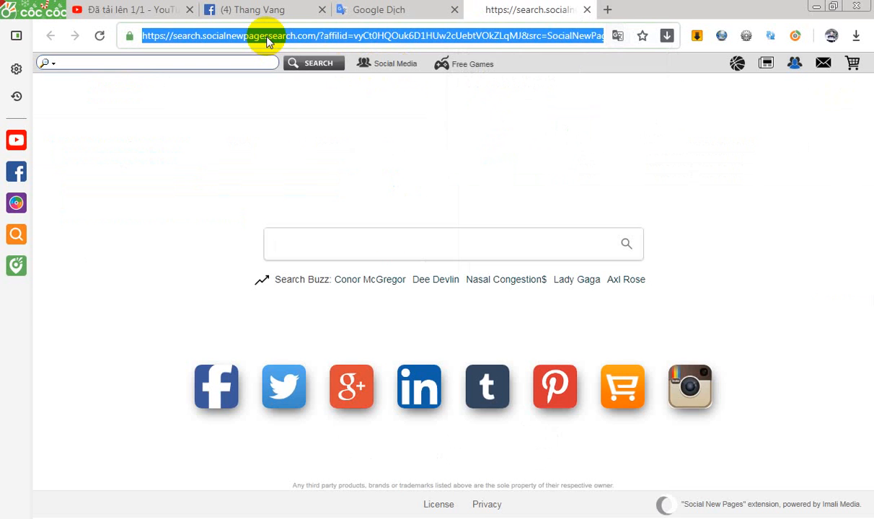
type("c")
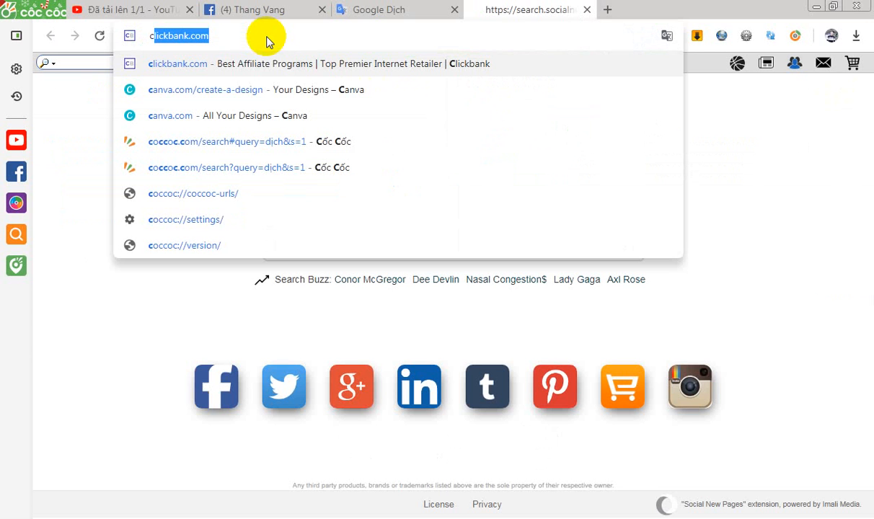
type("a")
left_click(276, 72)
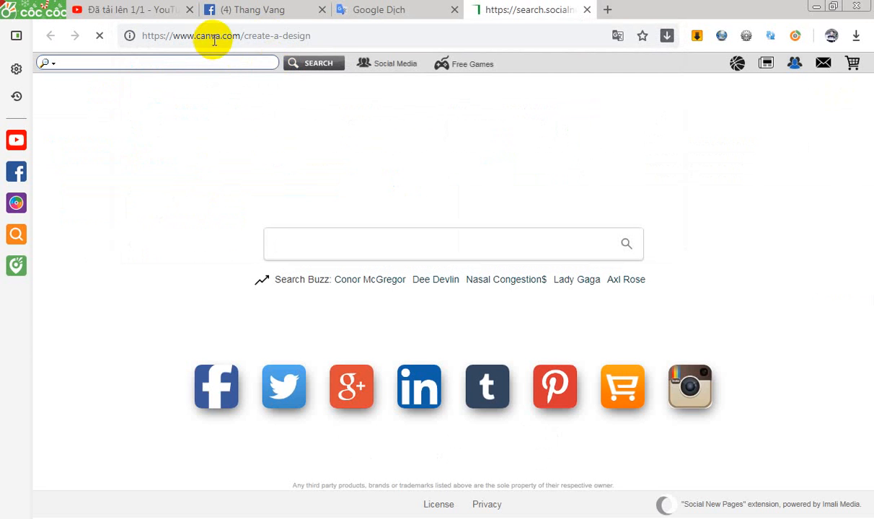
left_click_drag(196, 35, 238, 38)
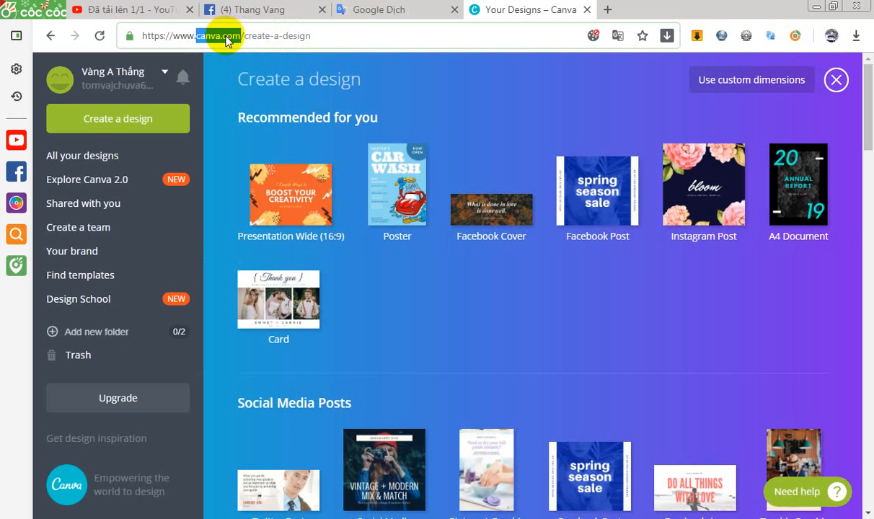
left_click_drag(240, 41, 245, 35)
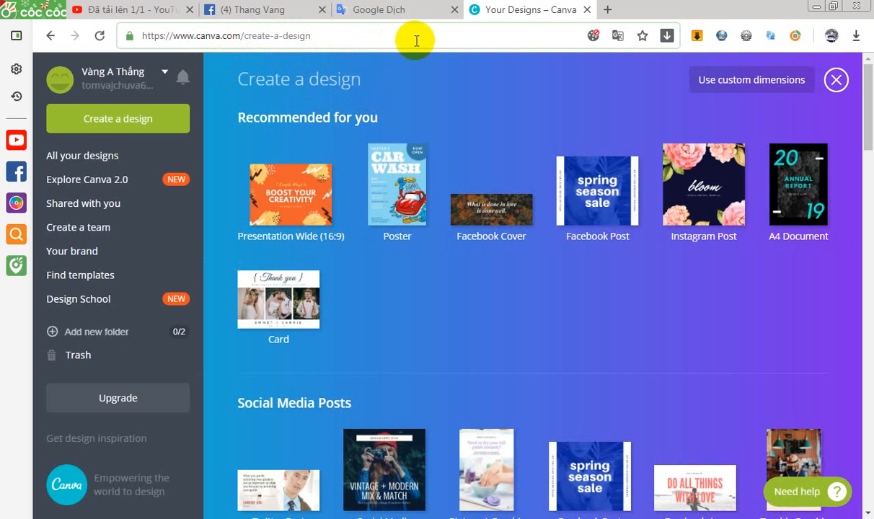
left_click(391, 10)
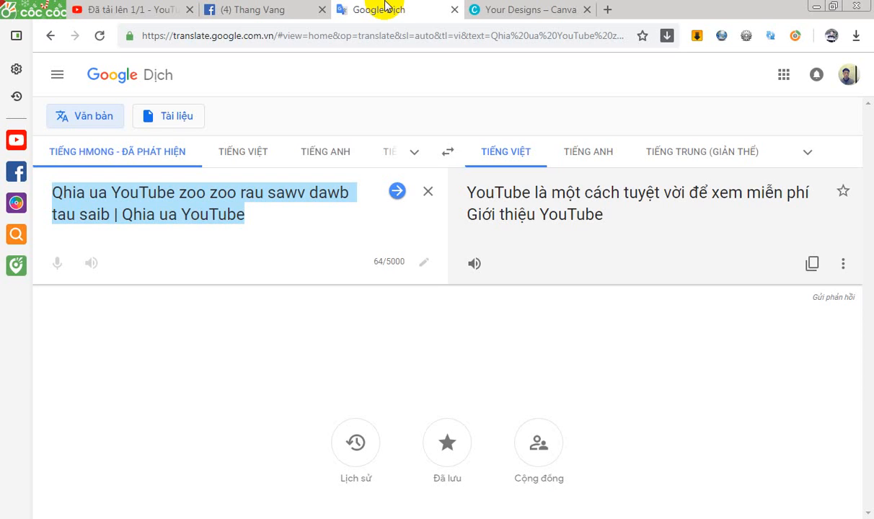
left_click(245, 9)
left_click(399, 7)
left_click(503, 9)
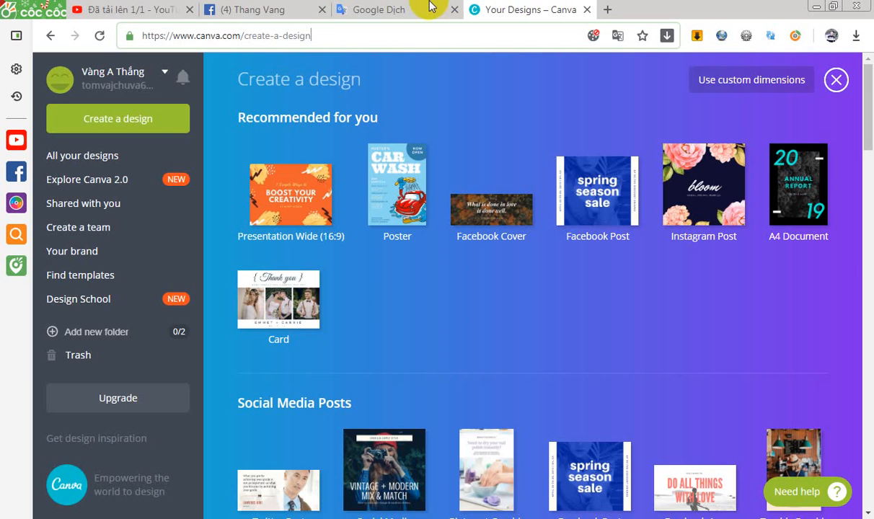
left_click(404, 9)
left_click(270, 9)
left_click(387, 7)
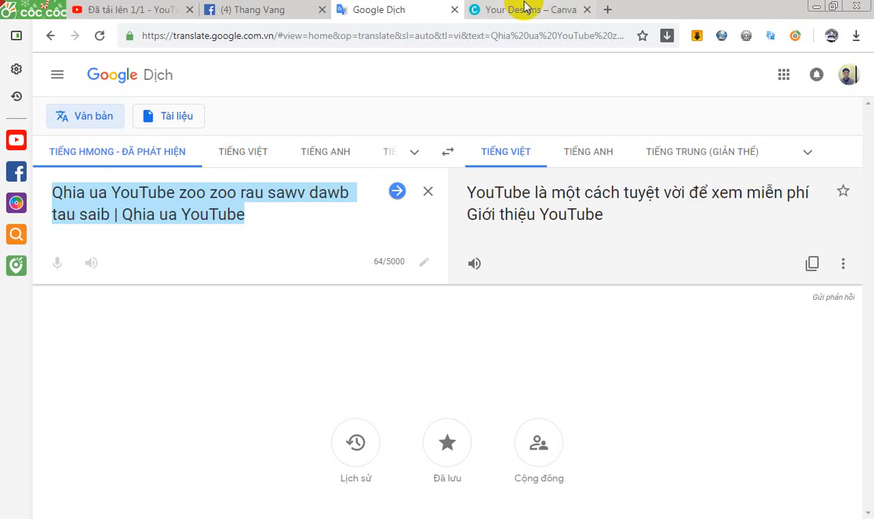
left_click(522, 9)
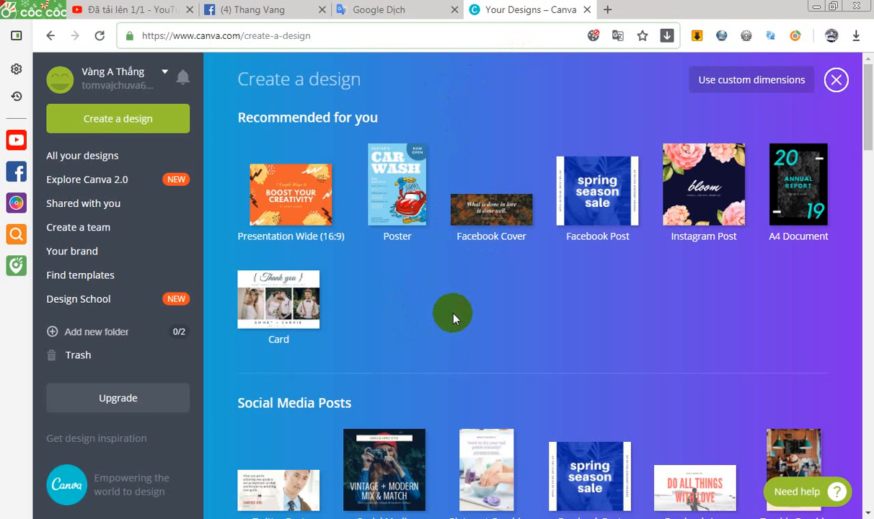
Create a new YouTube Thumbnail design from the Social Media & Email Headers category
scroll(452, 318, "down", 10)
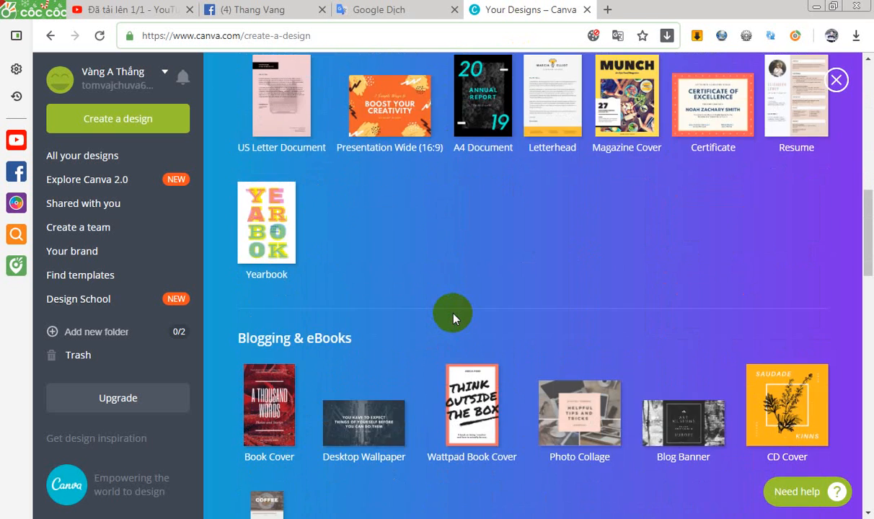
scroll(452, 317, "down", 10)
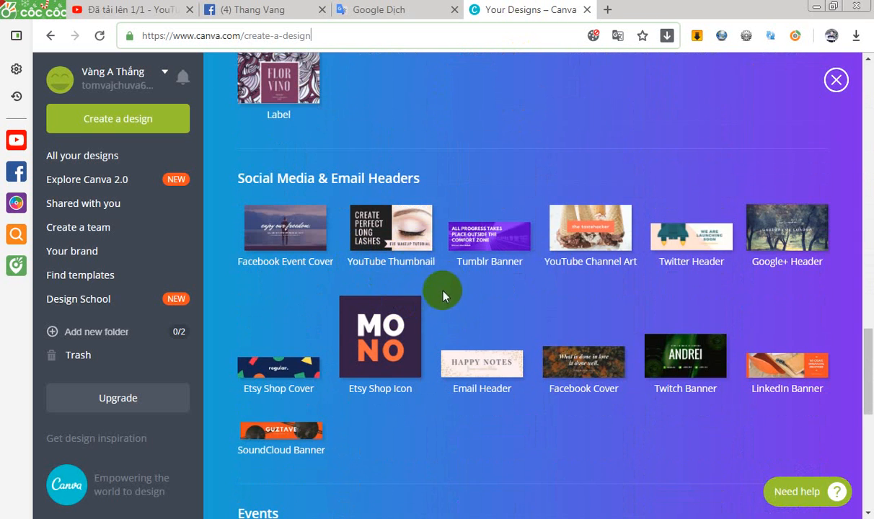
left_click(375, 230)
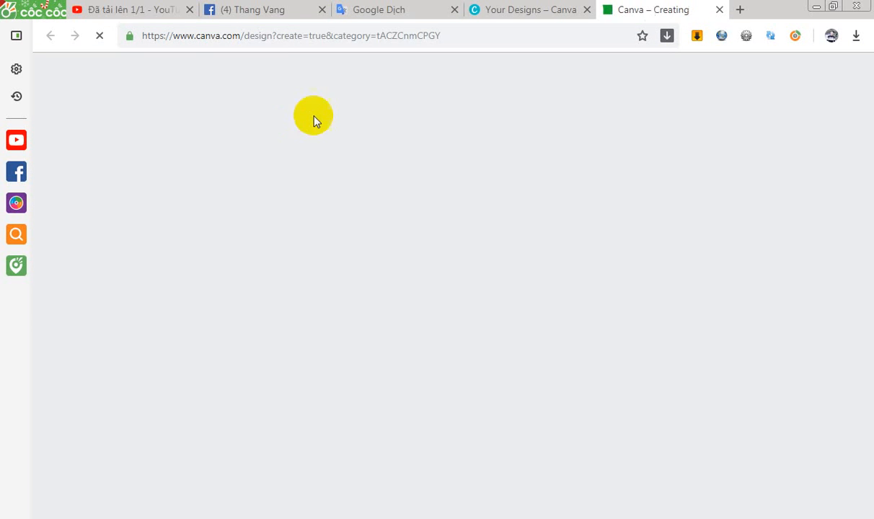
left_click(134, 9)
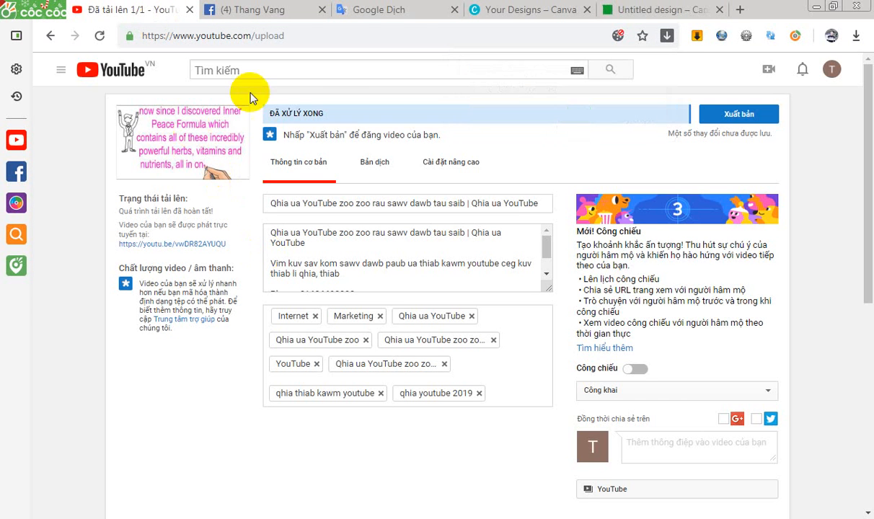
left_click(624, 10)
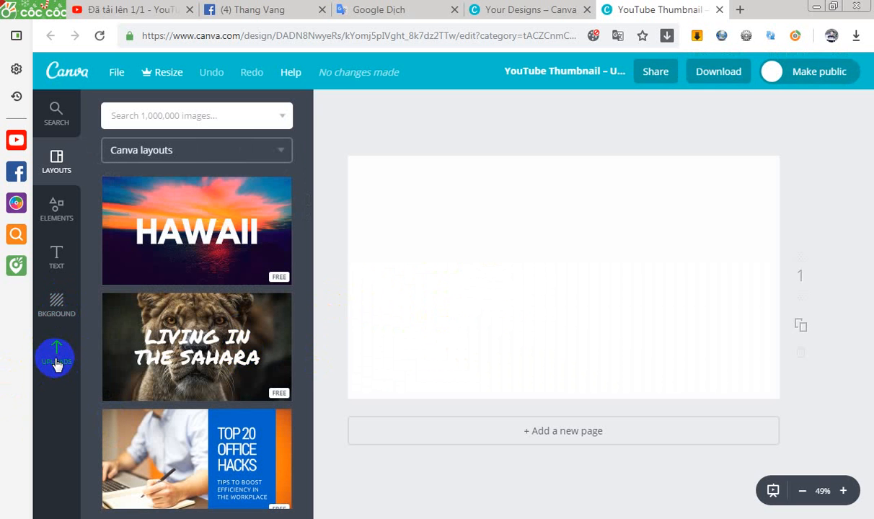
Try the previously uploaded green tea cup image on the thumbnail and delete it from the canvas
left_click(57, 362)
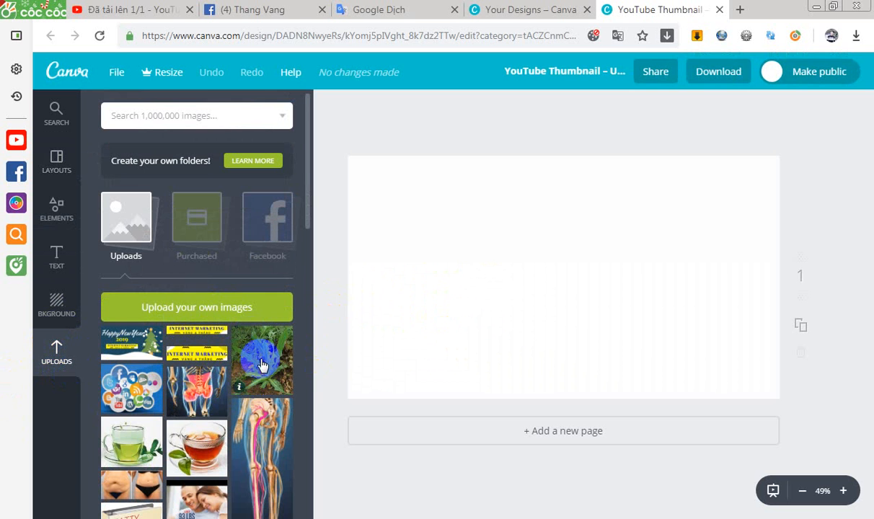
left_click(205, 320)
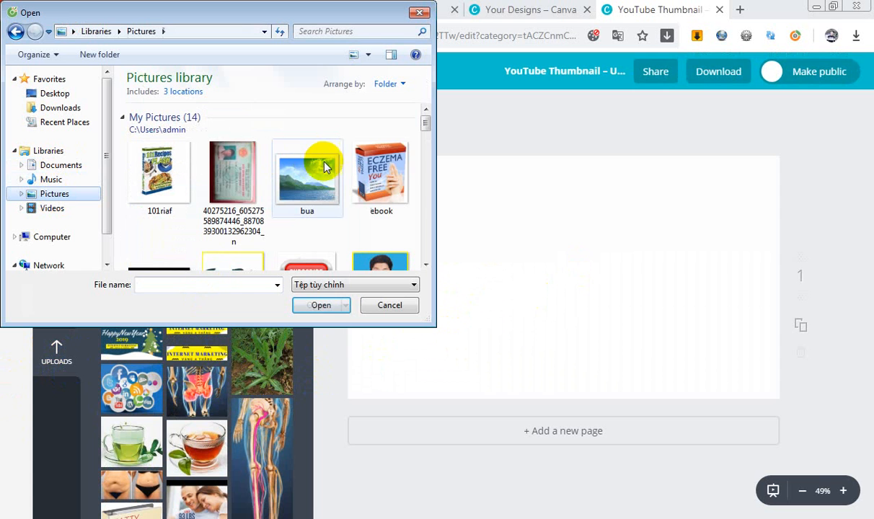
mouse_move(423, 122)
left_mouse_down()
mouse_move(427, 158)
mouse_move(426, 118)
left_mouse_up()
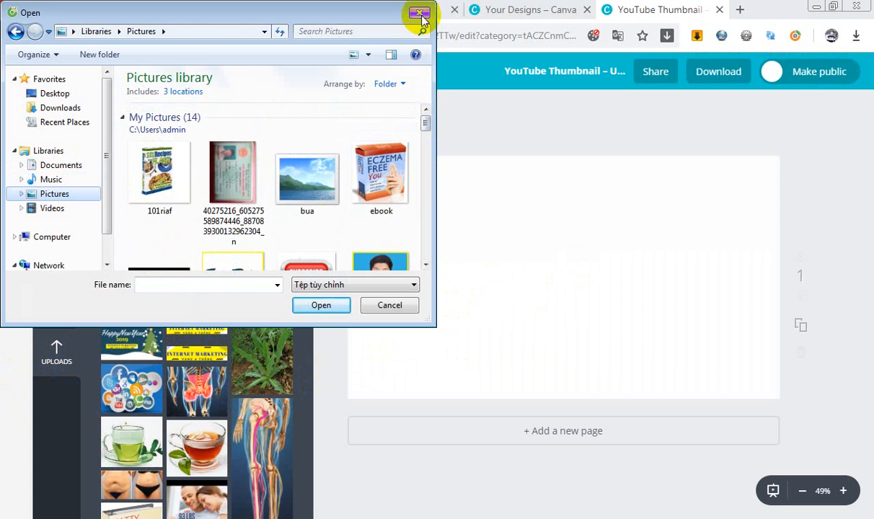
left_click(420, 13)
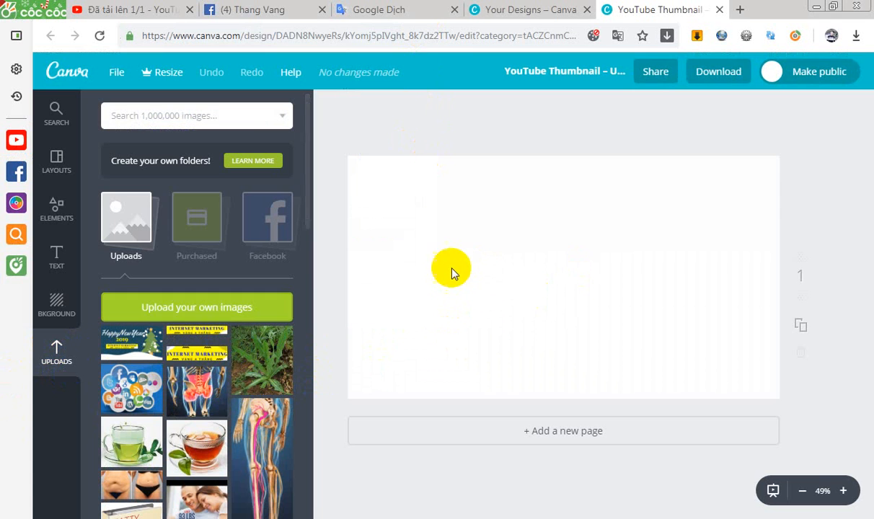
left_click(133, 454)
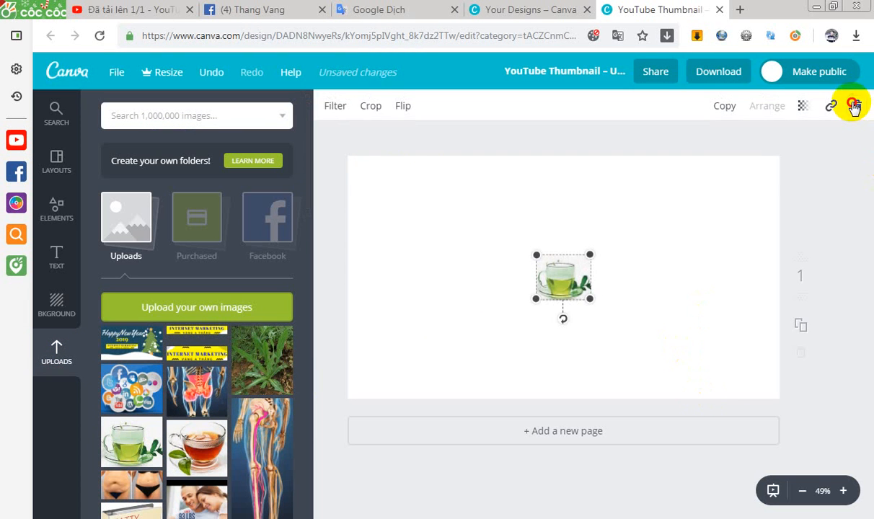
left_click(853, 106)
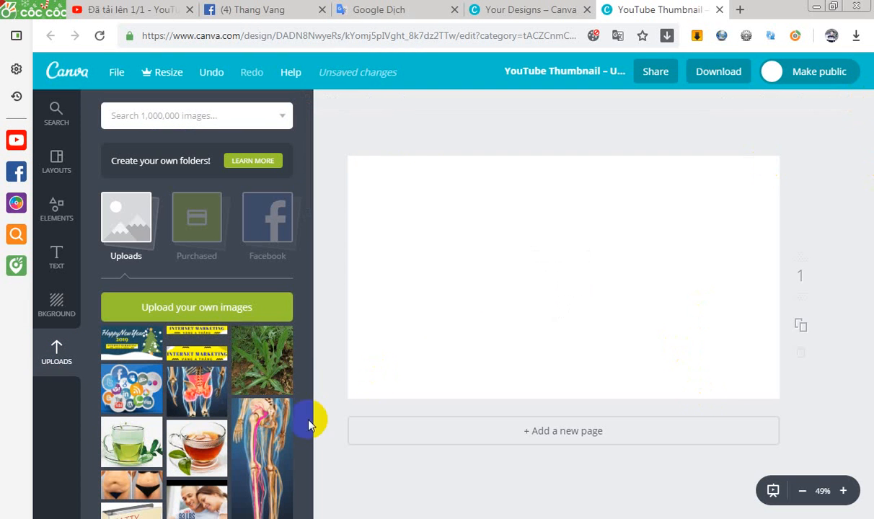
Try several default palette colours on the thumbnail's background, including black, green and blue, and set it to dark grey
left_click(67, 315)
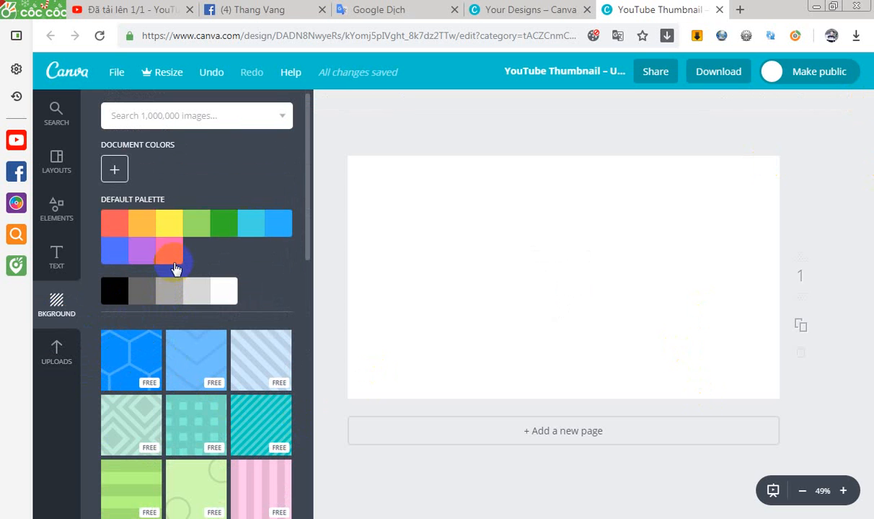
left_click(114, 299)
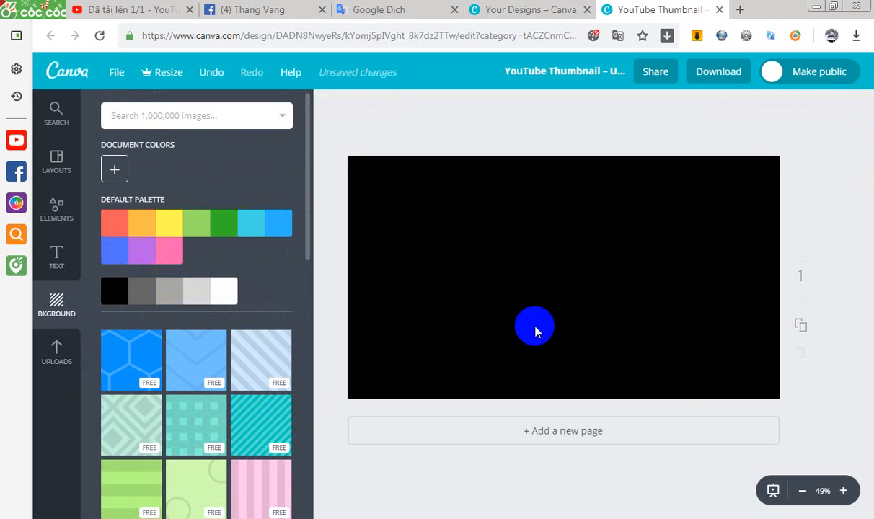
left_click(124, 231)
left_click(226, 232)
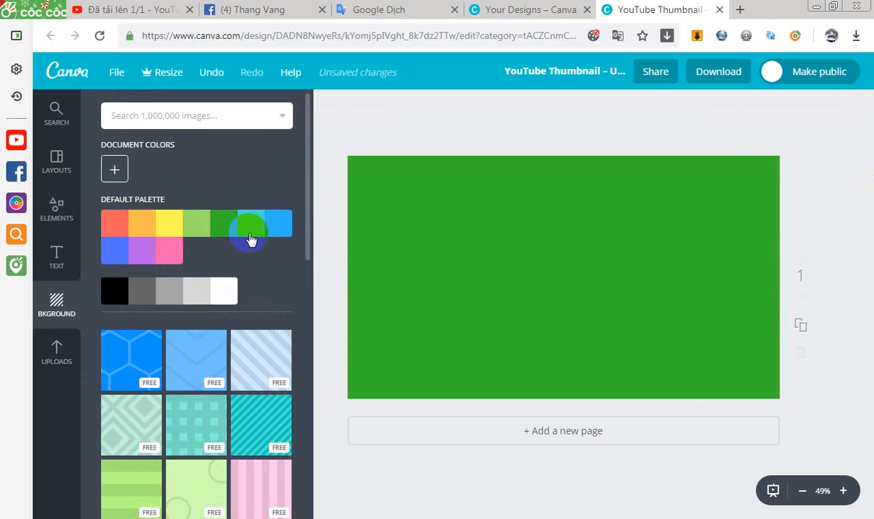
left_click(282, 232)
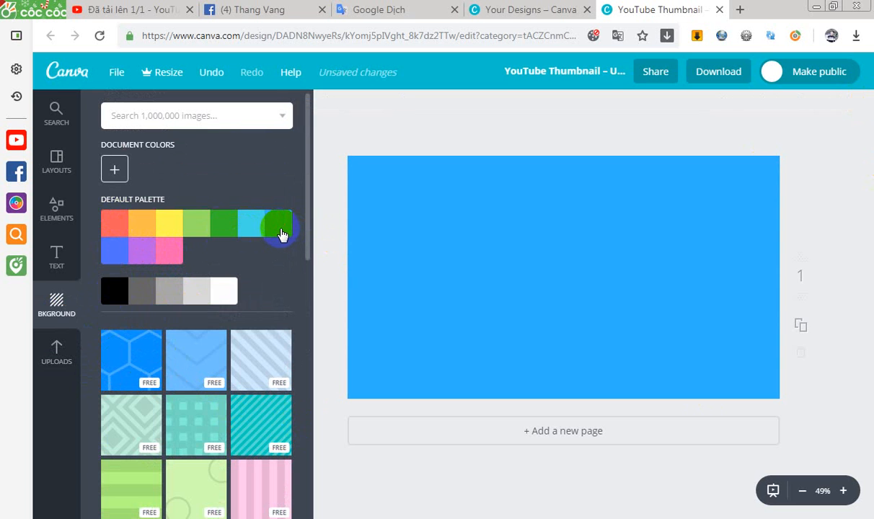
left_click(225, 296)
left_click(159, 301)
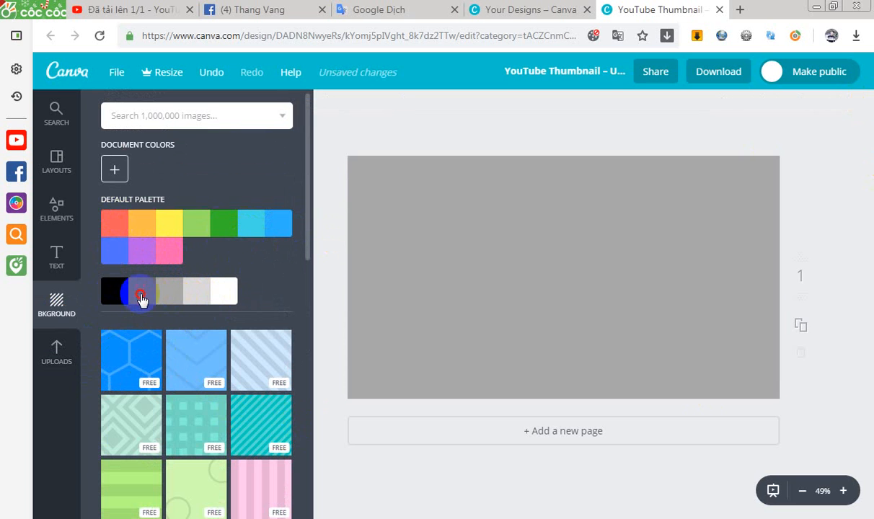
left_click(141, 297)
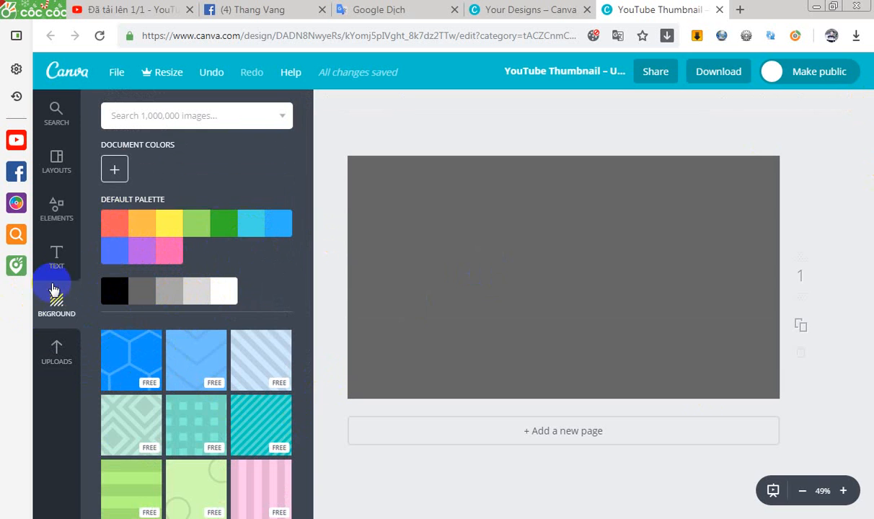
Add a heading text box to the thumbnail and open its placeholder text for editing
left_click(67, 259)
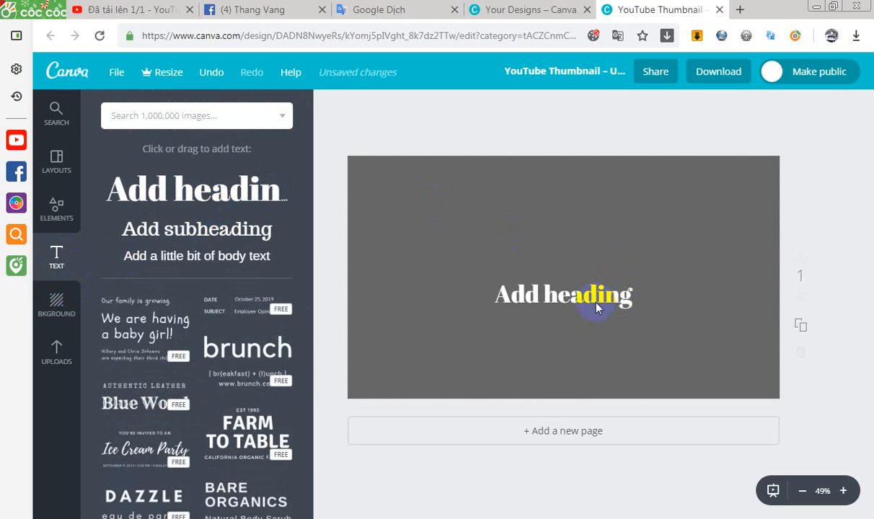
double_click(596, 290)
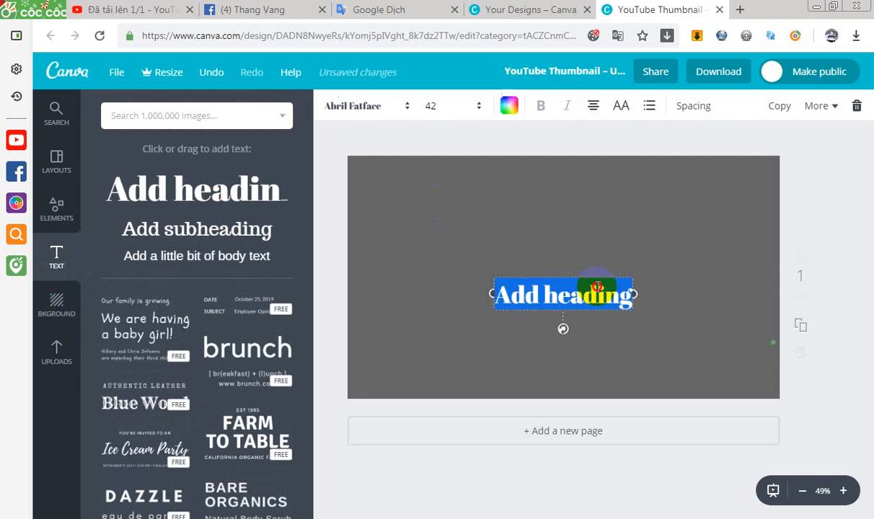
left_click(608, 292)
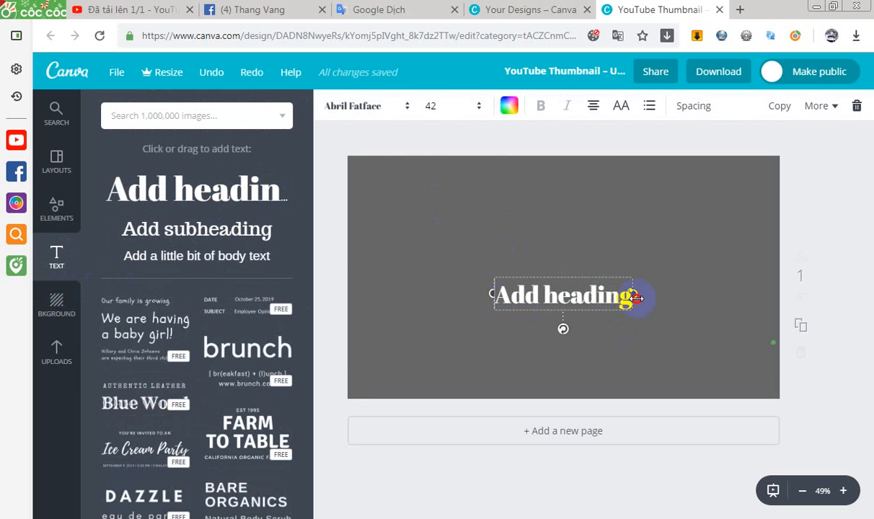
Replace the heading's placeholder with the title "Qhia ua YouTube zoo zoo rau sawv dawb tau saib | Qhia ua YouTube" copied from Google Translate
left_click(364, 10)
right_click(189, 203)
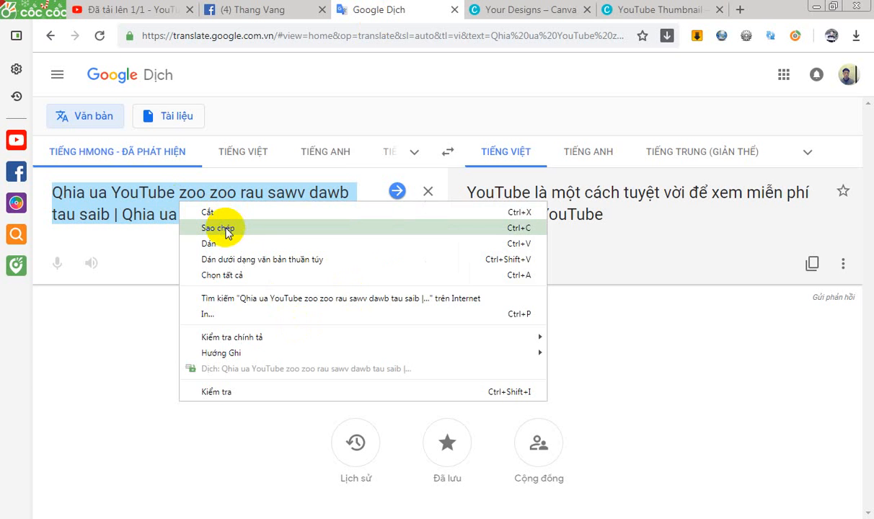
left_click(216, 226)
left_click(638, 9)
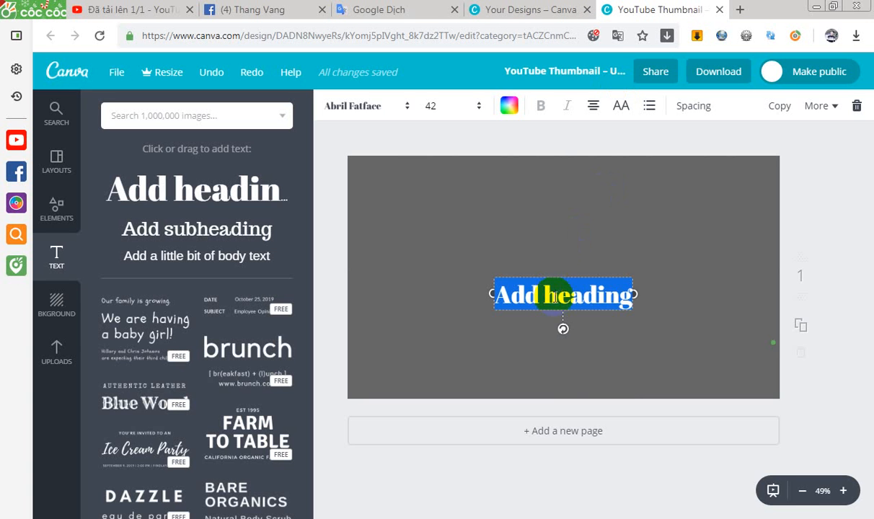
right_click(553, 297)
left_click(619, 339)
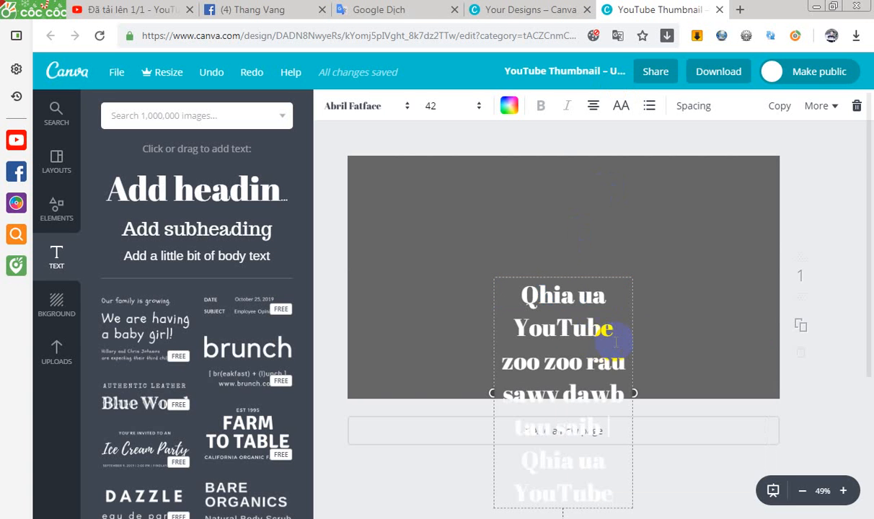
Widen the heading text box so the title wraps onto four lines, and move it to the middle of the thumbnail
left_click_drag(698, 399, 743, 397)
left_click_drag(604, 357, 545, 269)
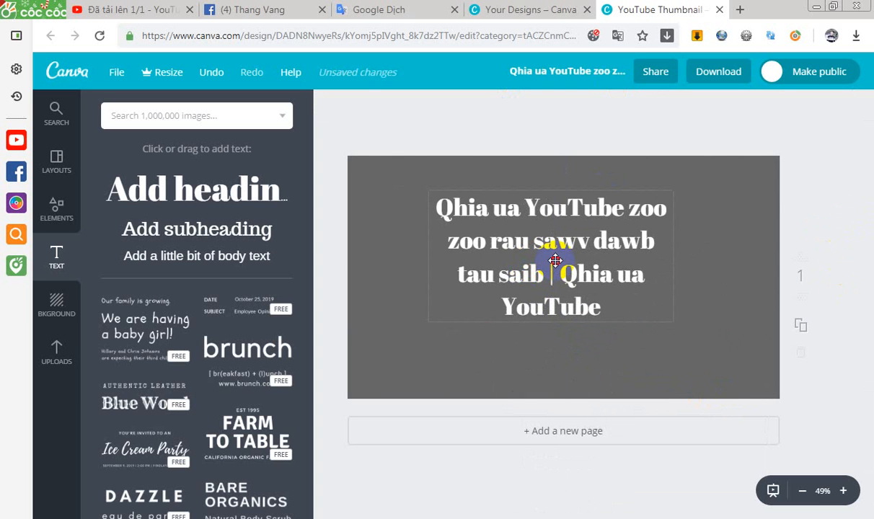
left_click(557, 287)
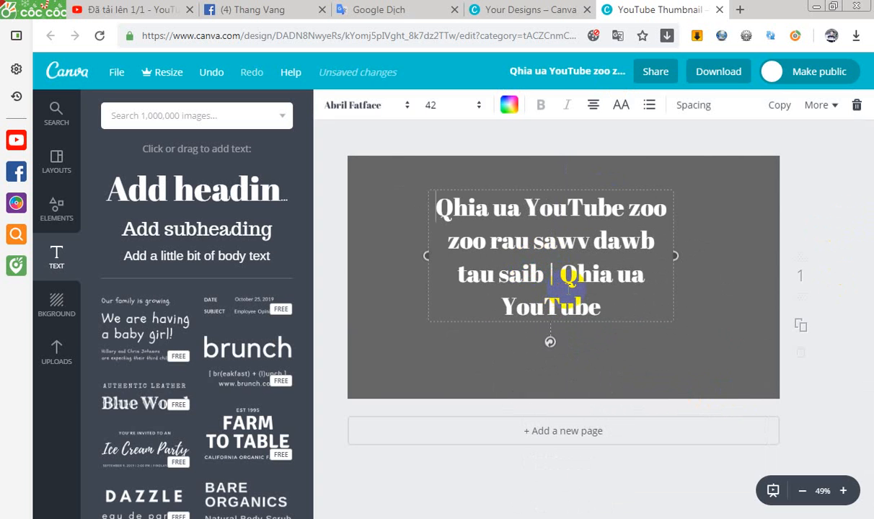
left_click(852, 215)
left_click_drag(561, 236, 558, 263)
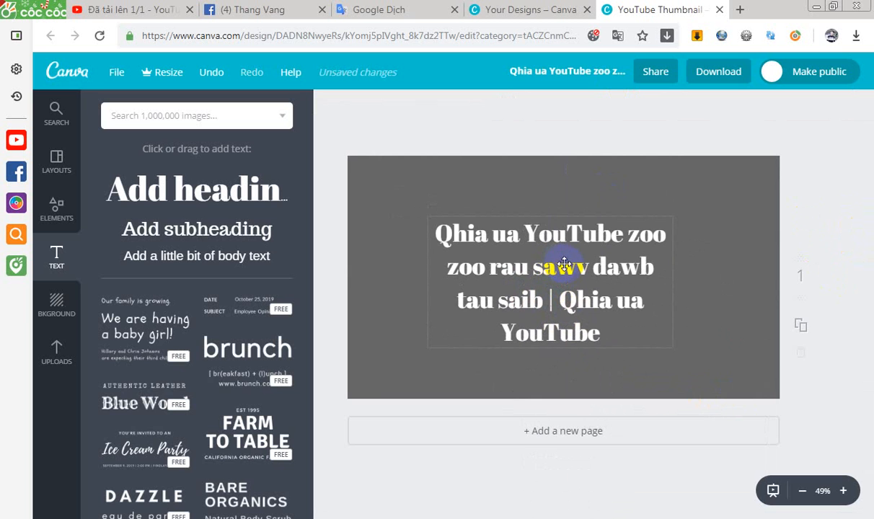
Set the heading's font size to 80, widen its text box and centre it so the title fills the thumbnail
left_click(525, 256)
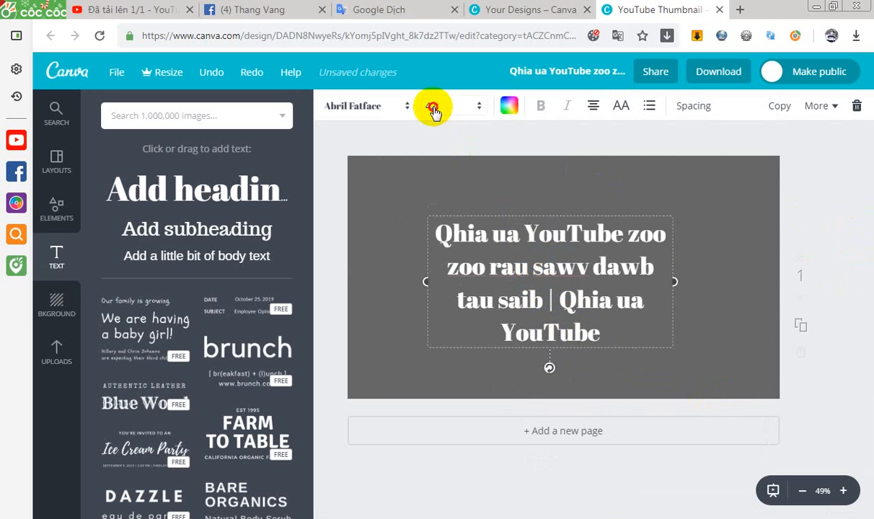
left_click(431, 108)
left_click(433, 382)
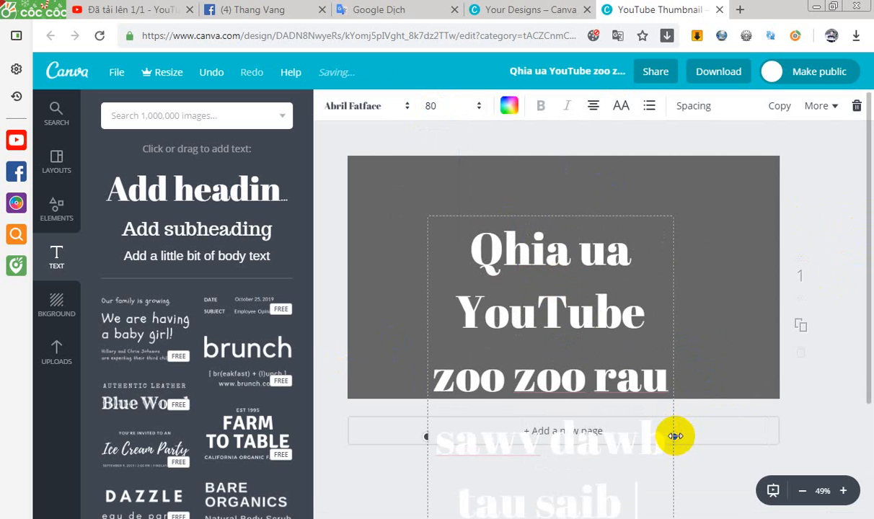
left_click_drag(675, 436, 796, 426)
left_click_drag(658, 310, 612, 250)
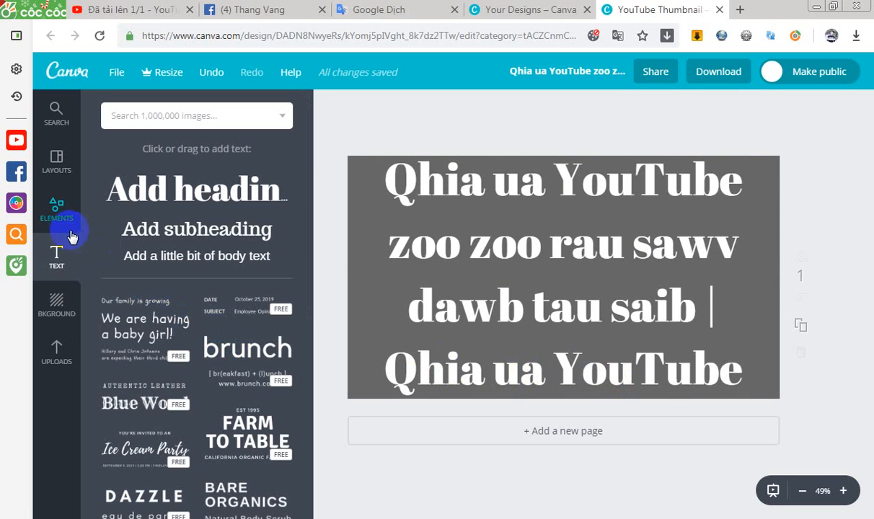
left_click(56, 357)
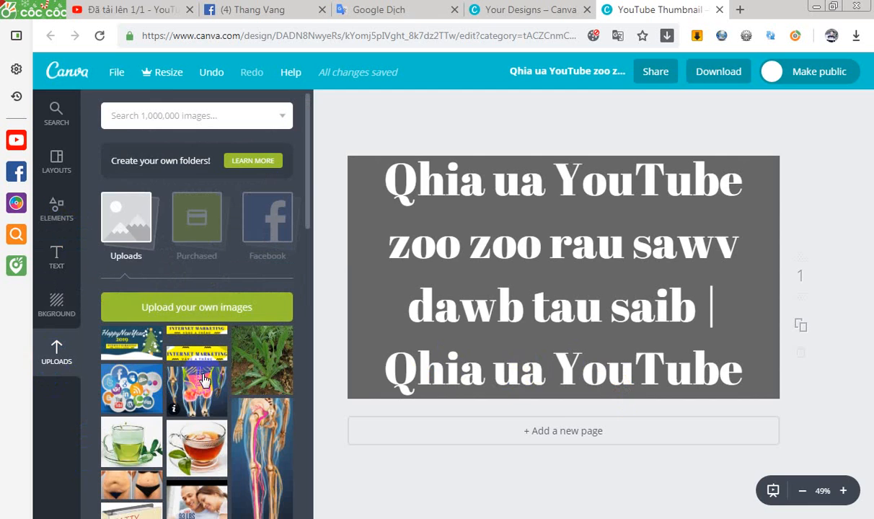
left_click(137, 9)
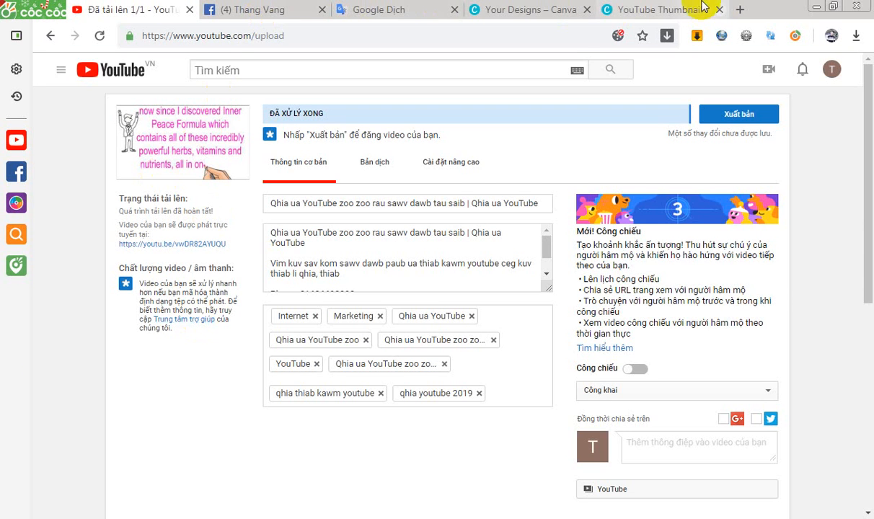
left_click(656, 9)
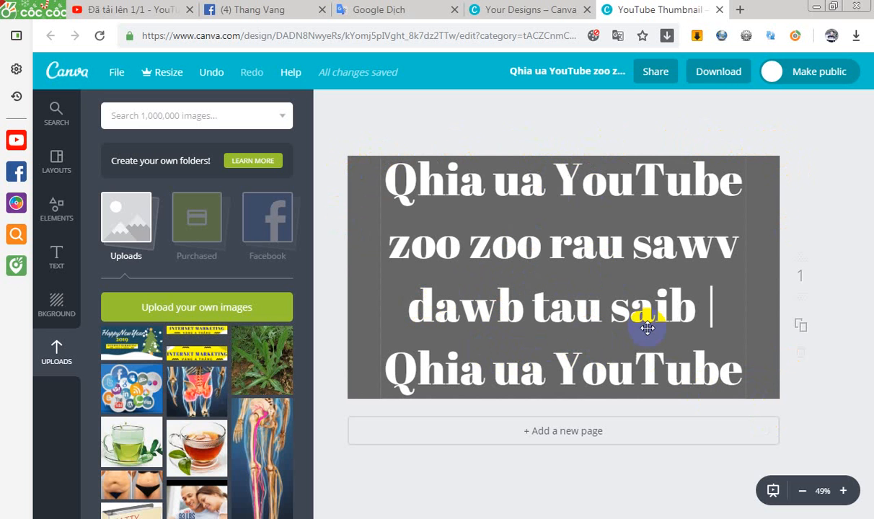
Download the finished thumbnail design as a PNG image and return to the YouTube upload page
left_click(717, 72)
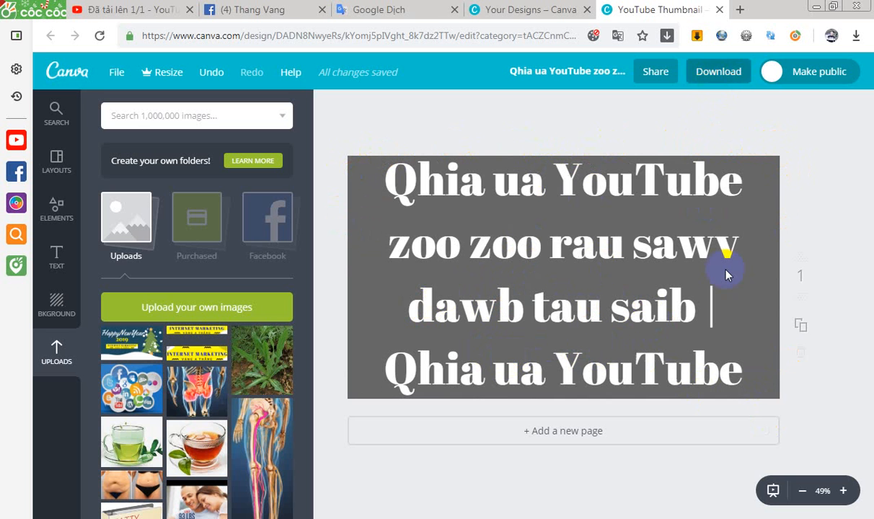
left_click(735, 232)
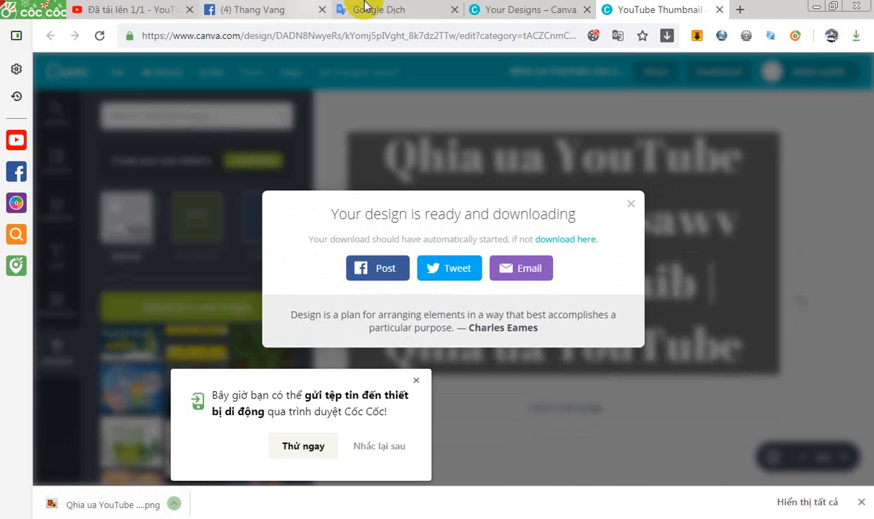
left_click(89, 7)
scroll(468, 389, "down", 3)
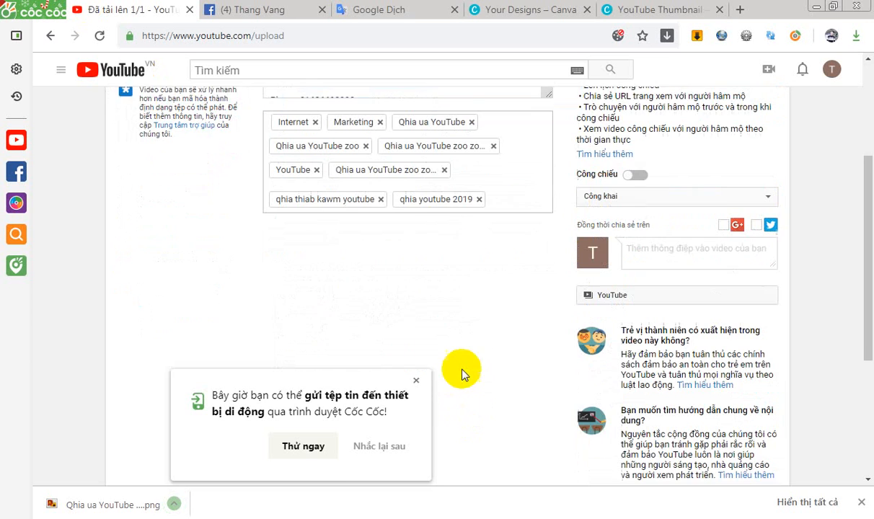
Dismiss the file-sending notice and choose the third suggested frame, "Follow this link for full details", as the video's thumbnail
left_click(416, 381)
scroll(497, 407, "down", 3)
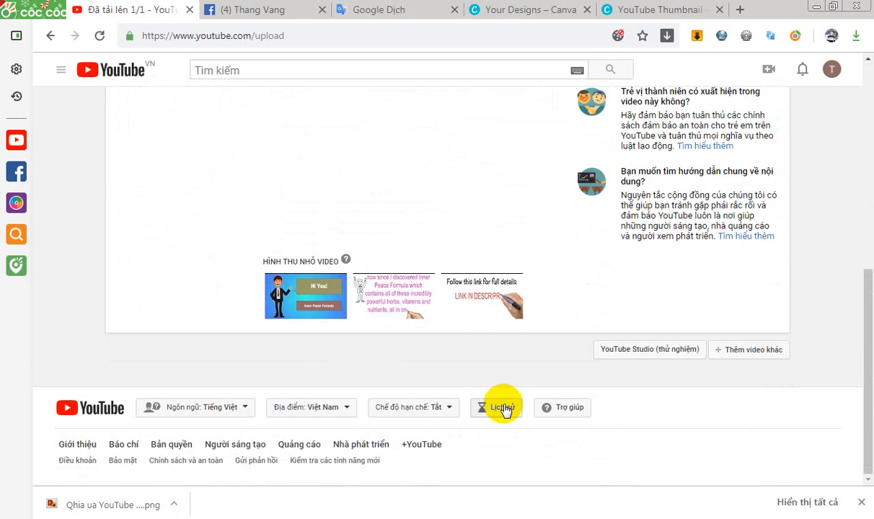
scroll(616, 395, "up", 2)
mouse_move(489, 446)
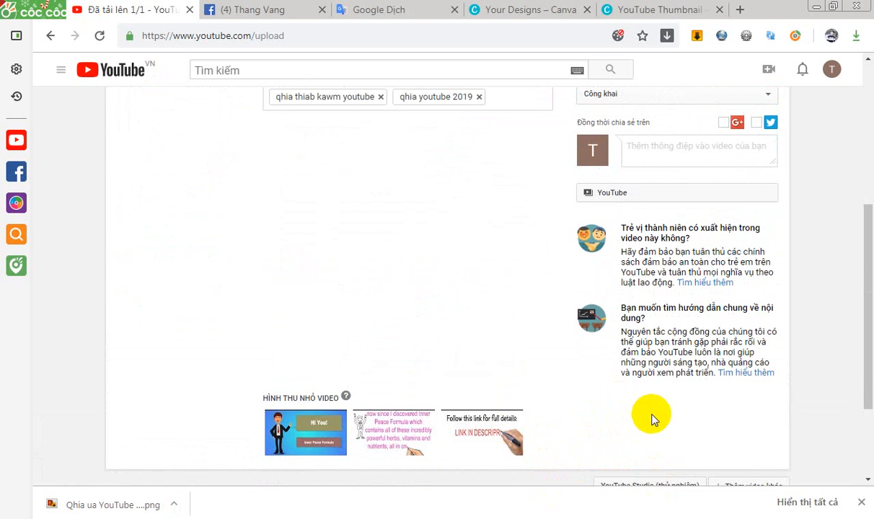
scroll(651, 420, "down", 2)
scroll(651, 420, "up", 6)
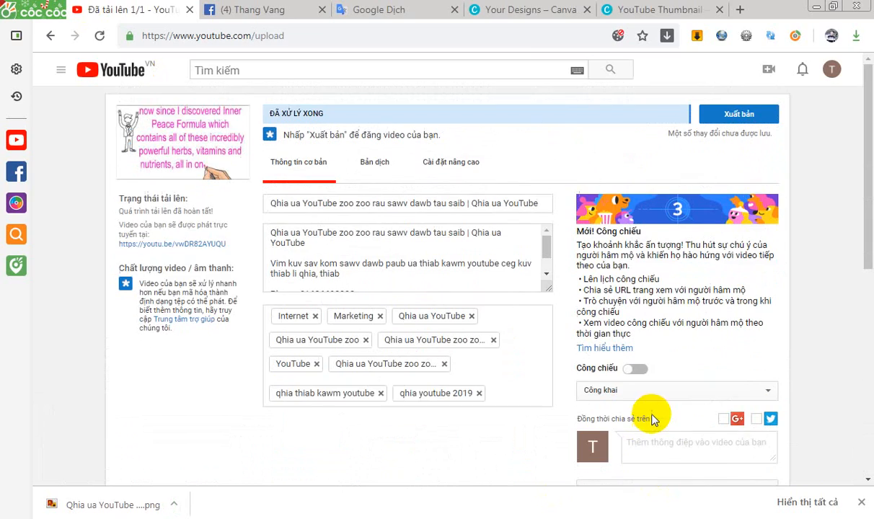
scroll(651, 419, "down", 6)
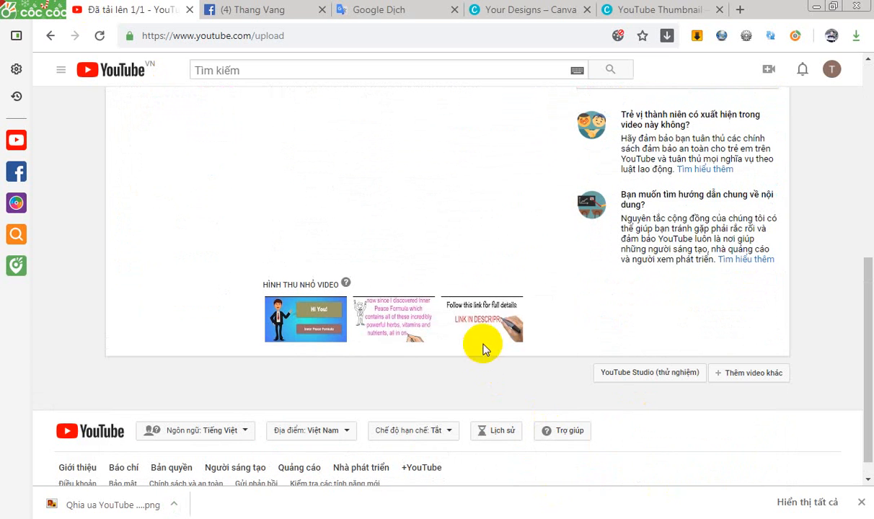
left_click(479, 321)
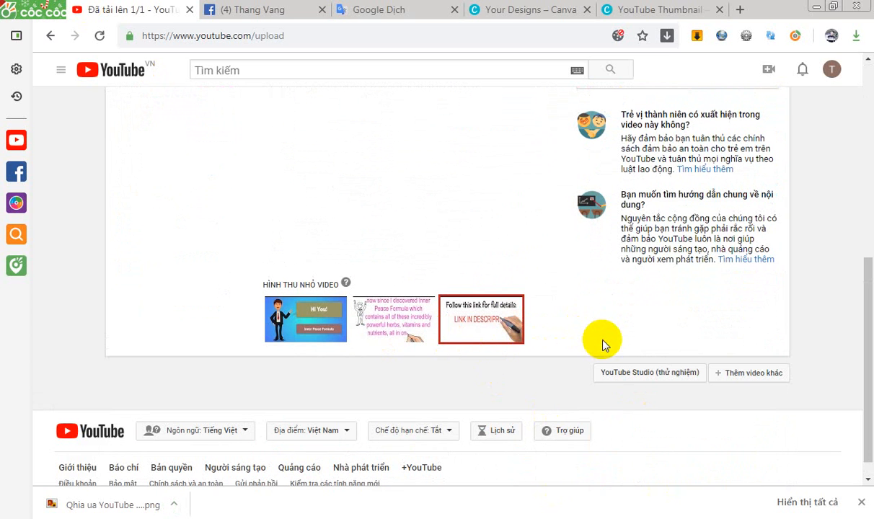
Review the upload page's title, description, tags, playlist and thumbnail choices before publishing
scroll(603, 345, "up", 5)
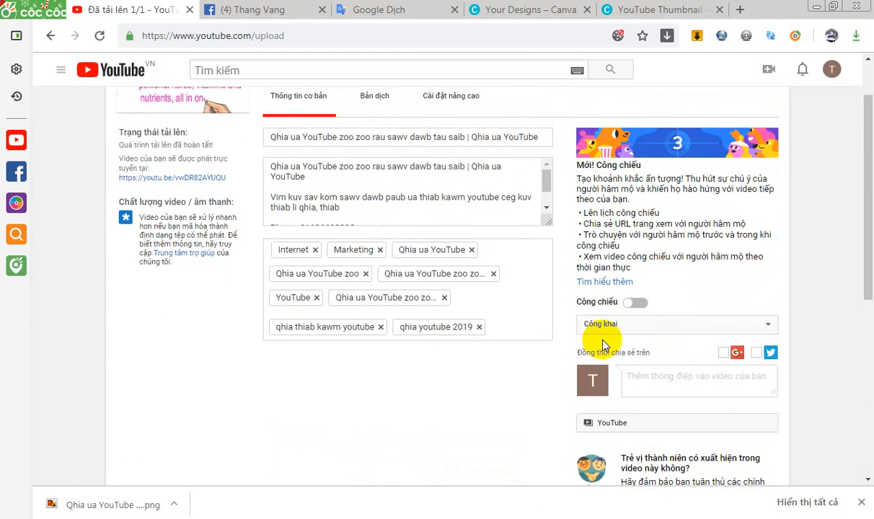
scroll(603, 344, "up", 1)
scroll(598, 340, "down", 1)
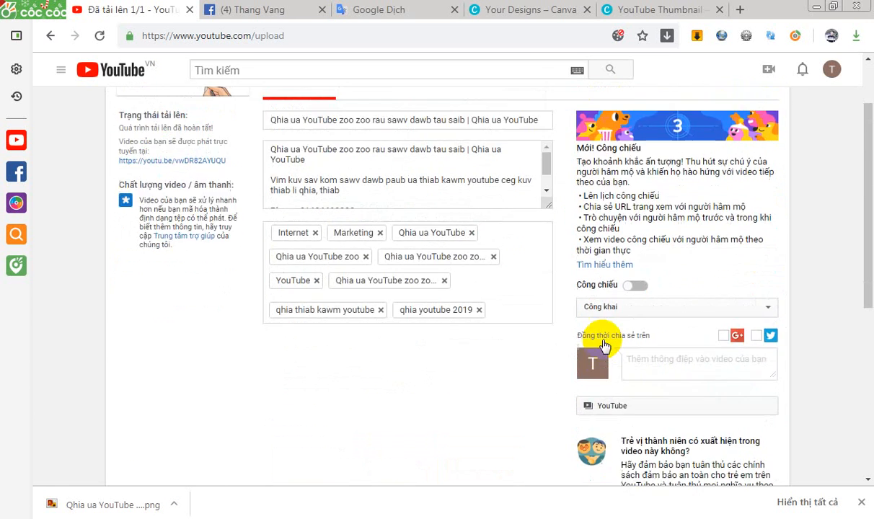
scroll(581, 335, "up", 1)
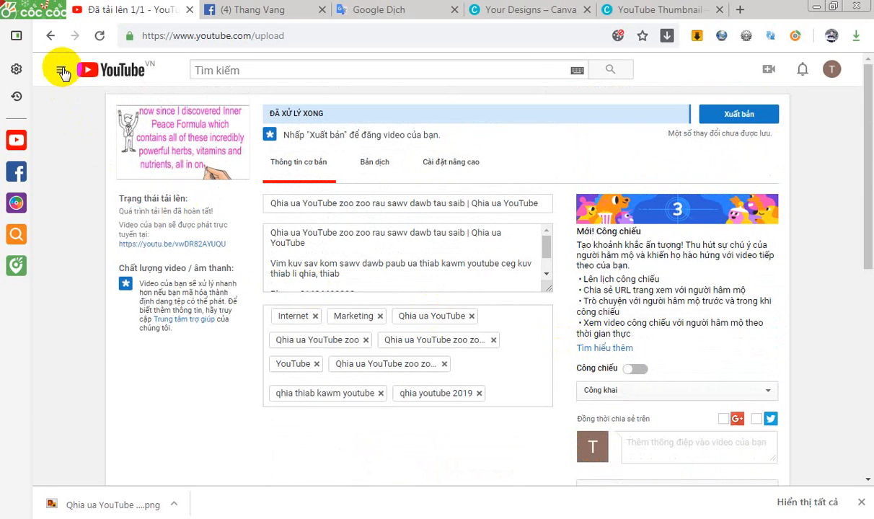
left_click(62, 70)
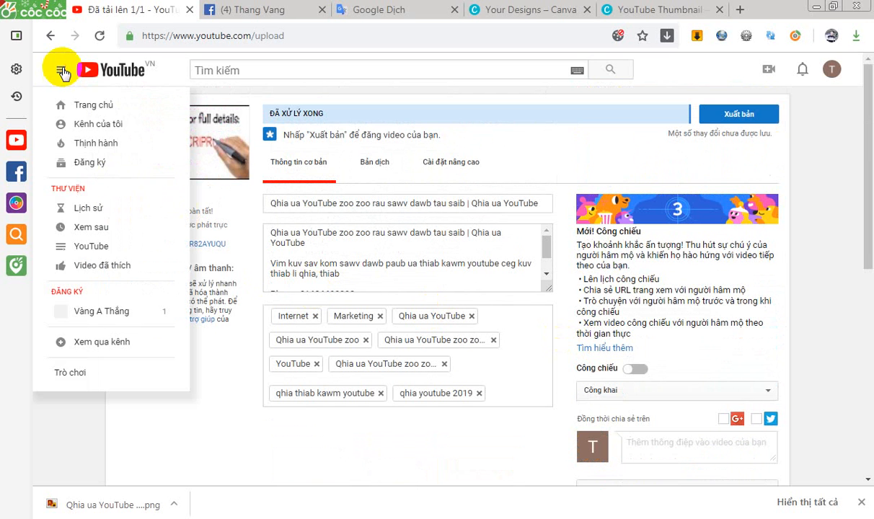
left_click(609, 148)
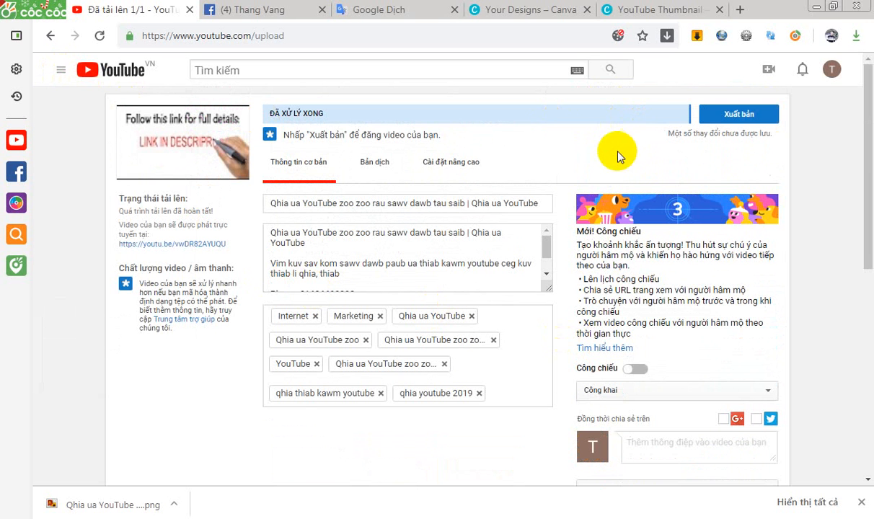
scroll(663, 216, "down", 3)
scroll(684, 224, "down", 3)
scroll(684, 223, "up", 3)
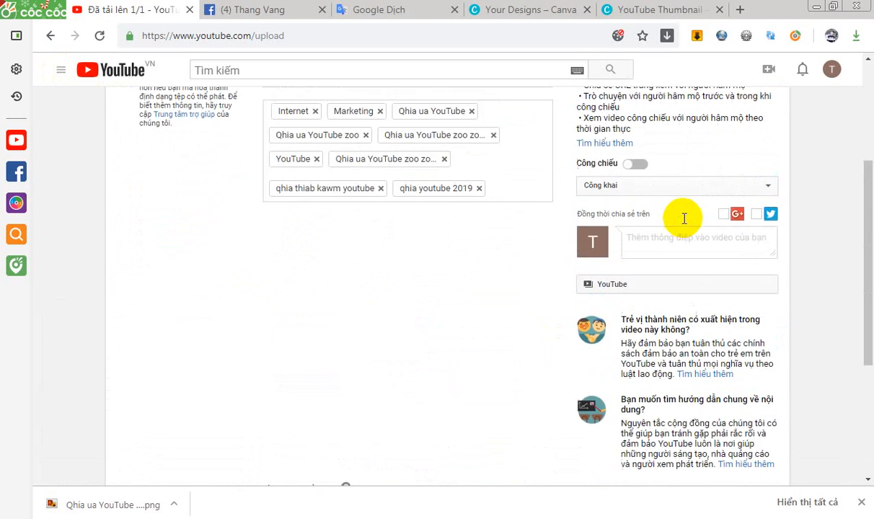
scroll(684, 223, "up", 3)
scroll(683, 223, "down", 3)
scroll(634, 216, "down", 4)
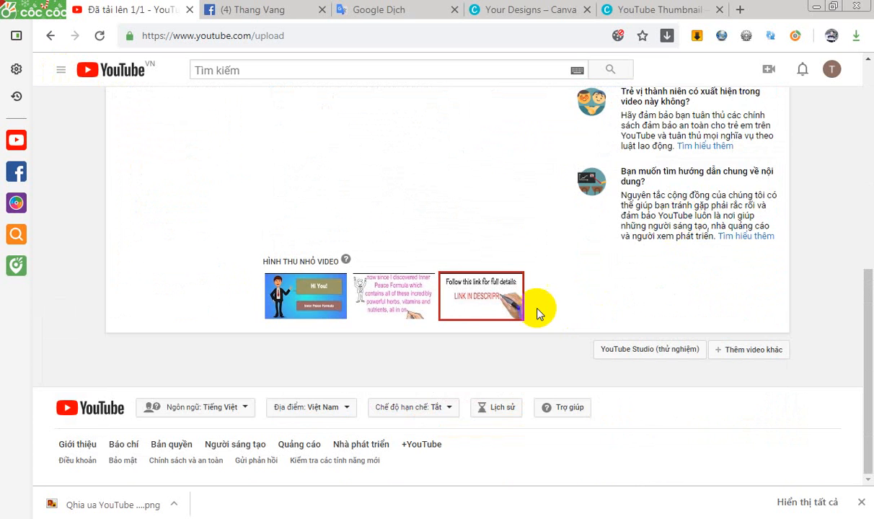
scroll(583, 292, "up", 1)
scroll(582, 292, "up", 6)
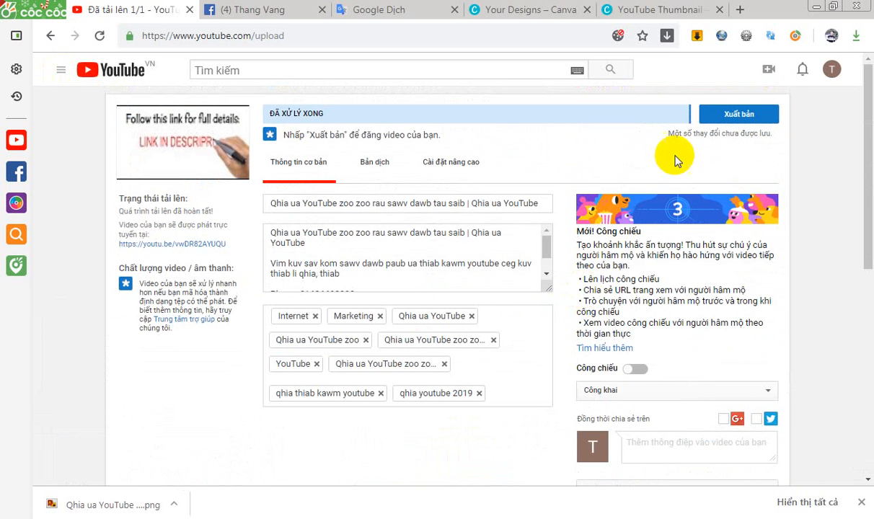
Publish the uploaded video and open the channel's page to view it among the uploads
left_click(728, 115)
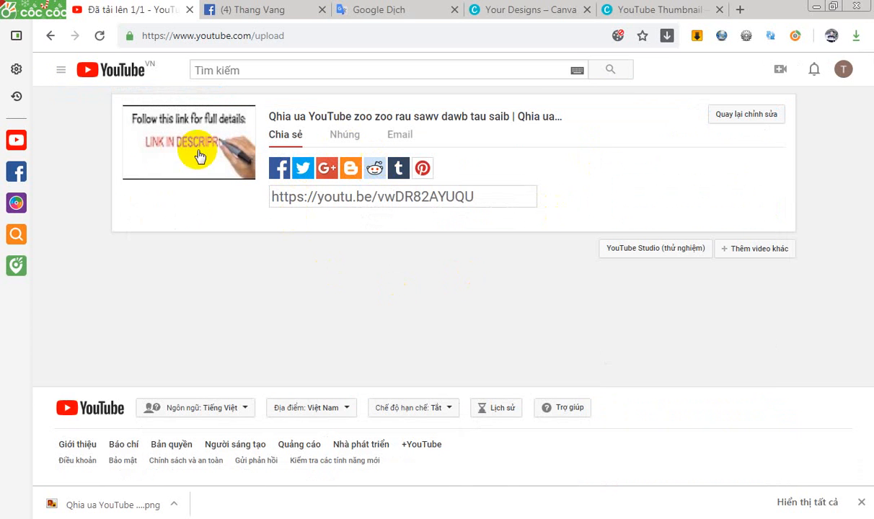
left_click(58, 70)
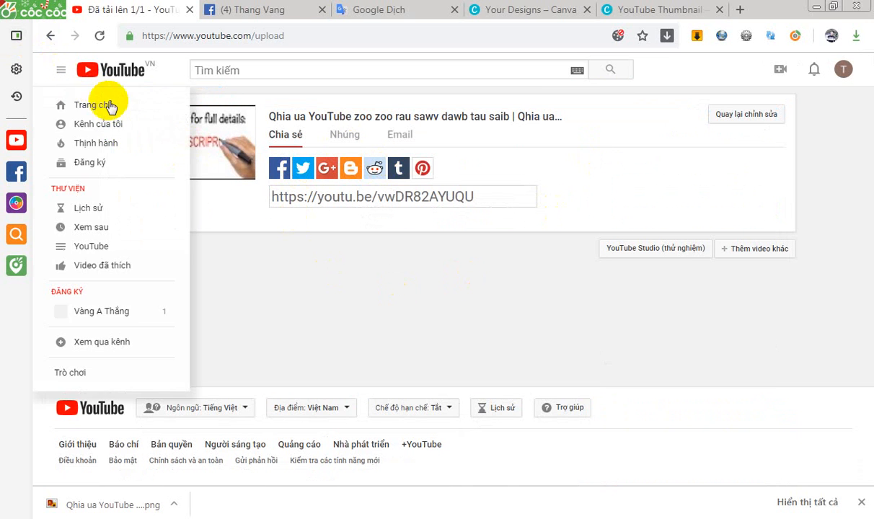
left_click(144, 134)
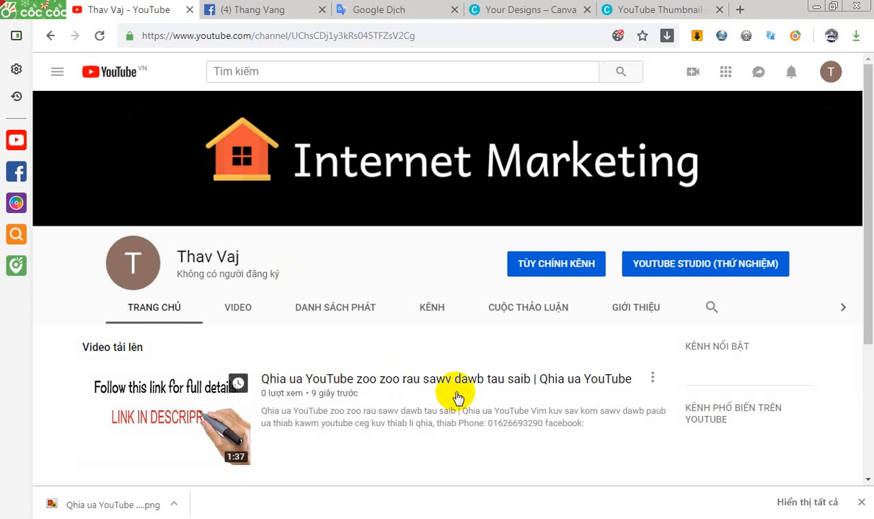
scroll(458, 397, "down", 3)
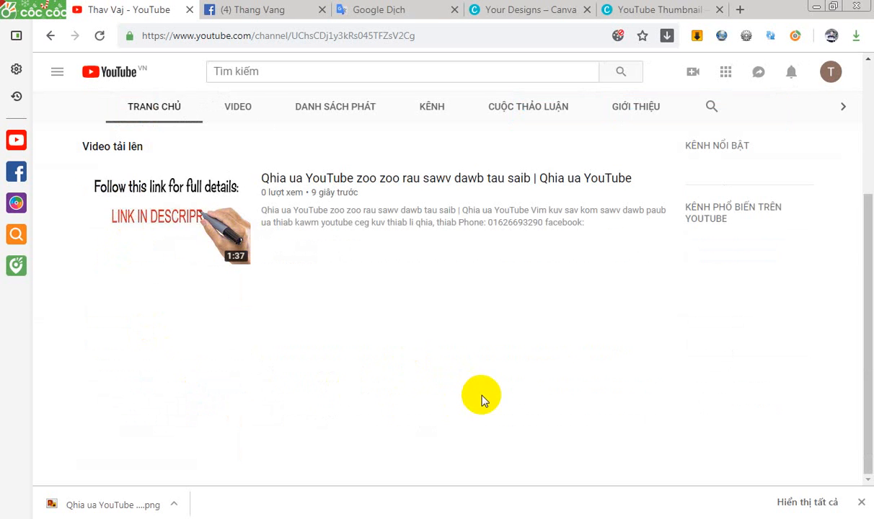
scroll(482, 401, "up", 2)
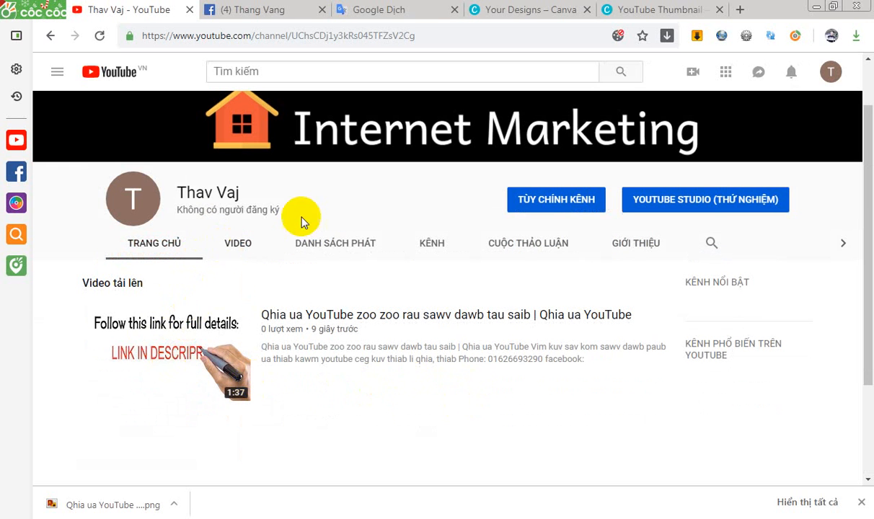
Open the channel's customization view and go from there to the video manager
left_click(530, 199)
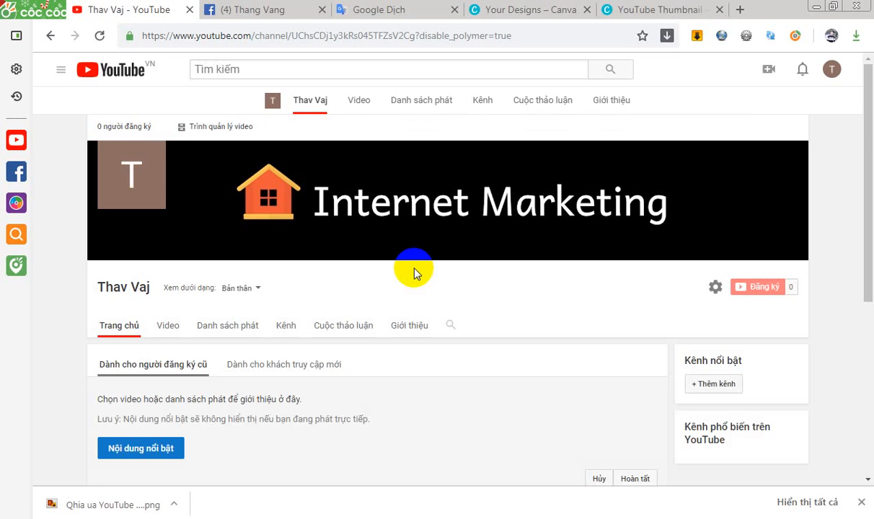
scroll(289, 380, "down", 2)
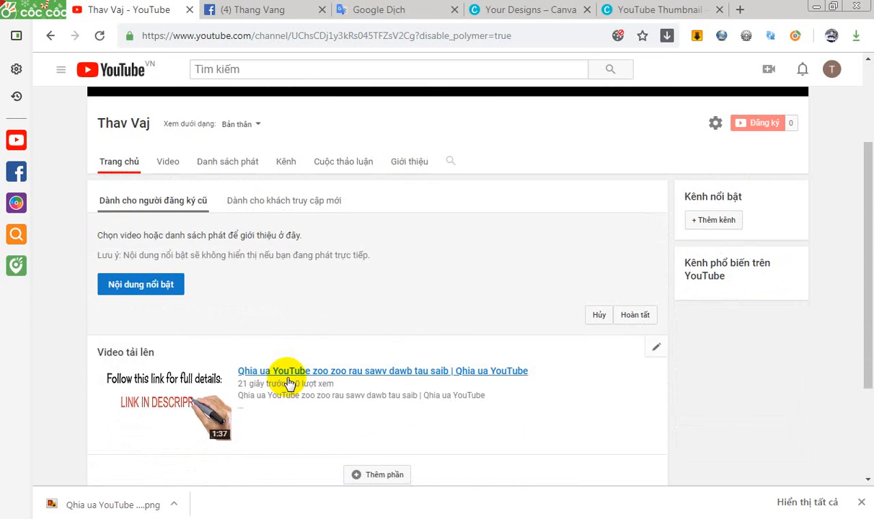
scroll(288, 368, "up", 2)
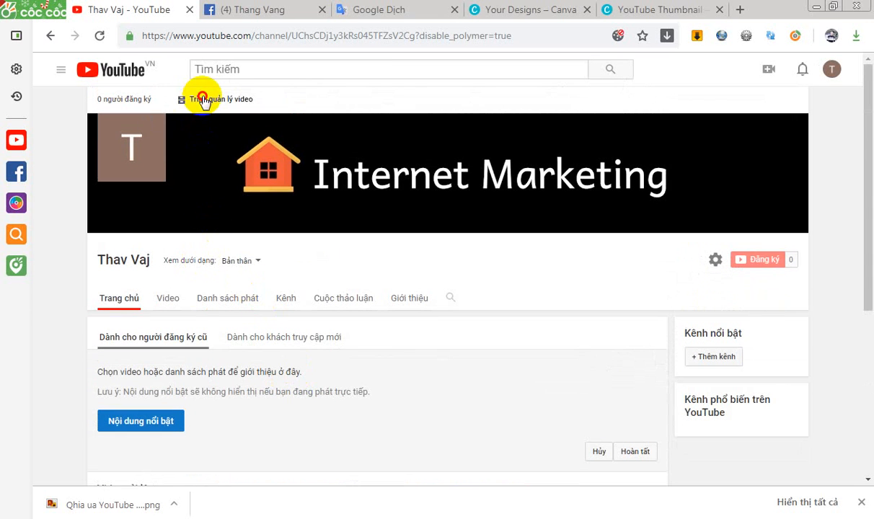
left_click(204, 99)
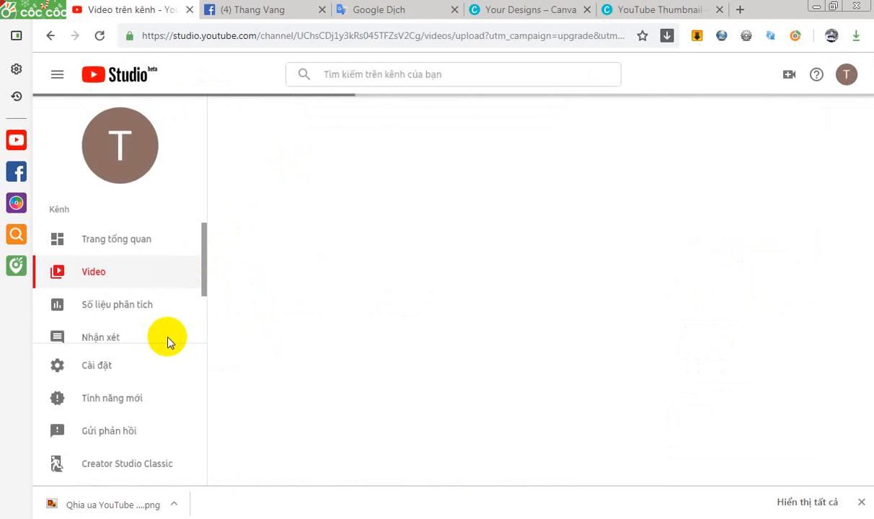
Open the classic Creator Studio dashboard through the other features and start editing the uploaded video
scroll(173, 336, "down", 1)
mouse_move(154, 330)
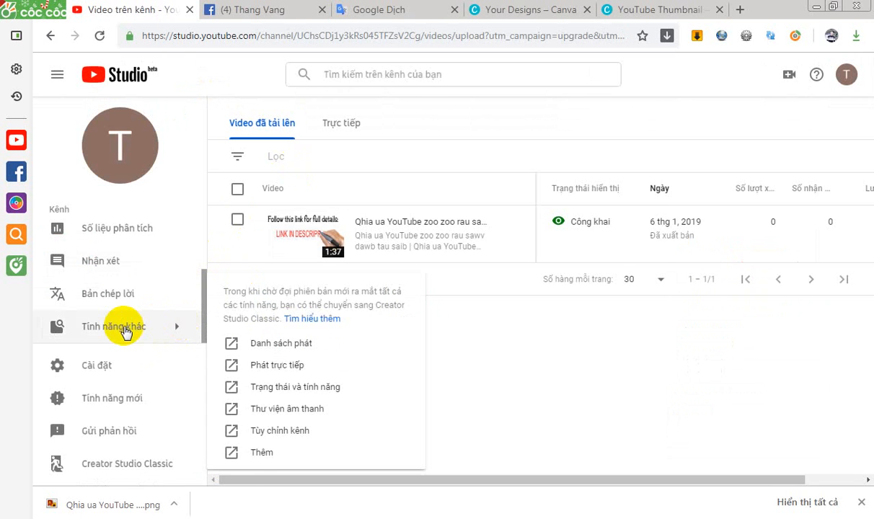
left_click(248, 454)
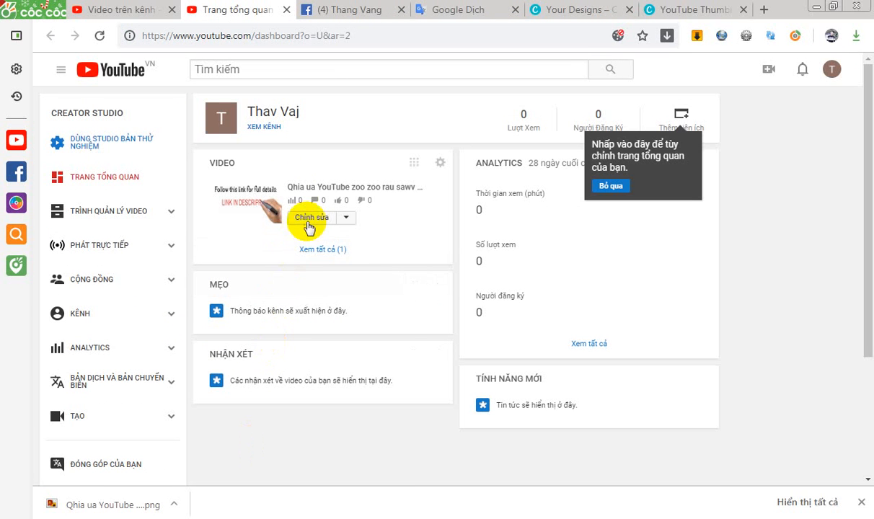
left_click(375, 261)
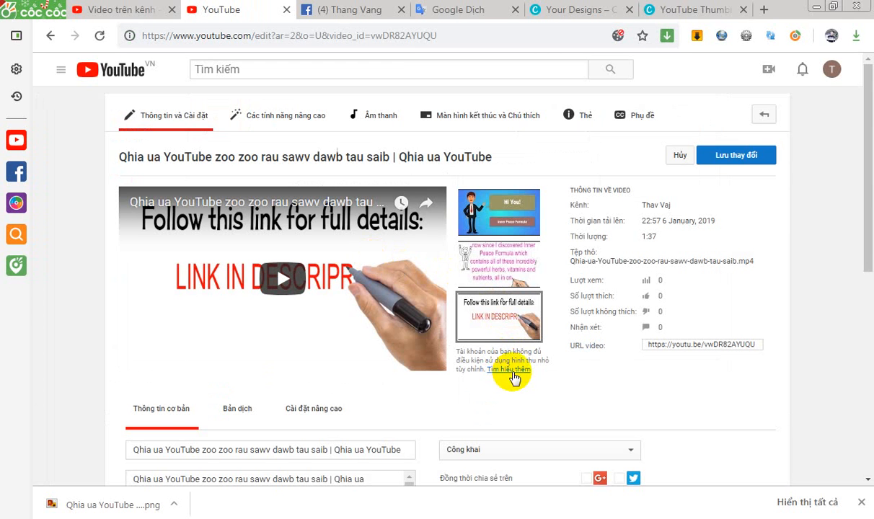
Examine the video's thumbnail options and the custom thumbnail eligibility note, and compare with the Studio video list
scroll(513, 377, "down", 2)
scroll(514, 377, "up", 2)
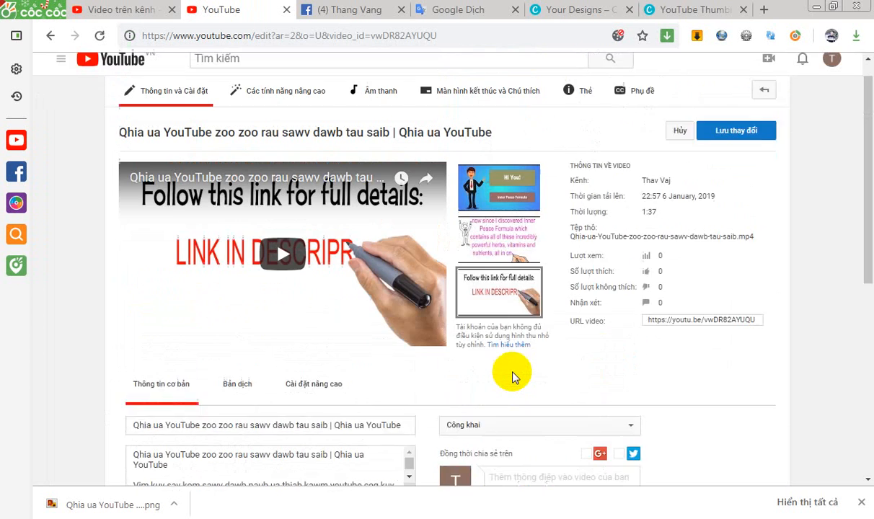
scroll(512, 374, "down", 2)
scroll(513, 433, "up", 2)
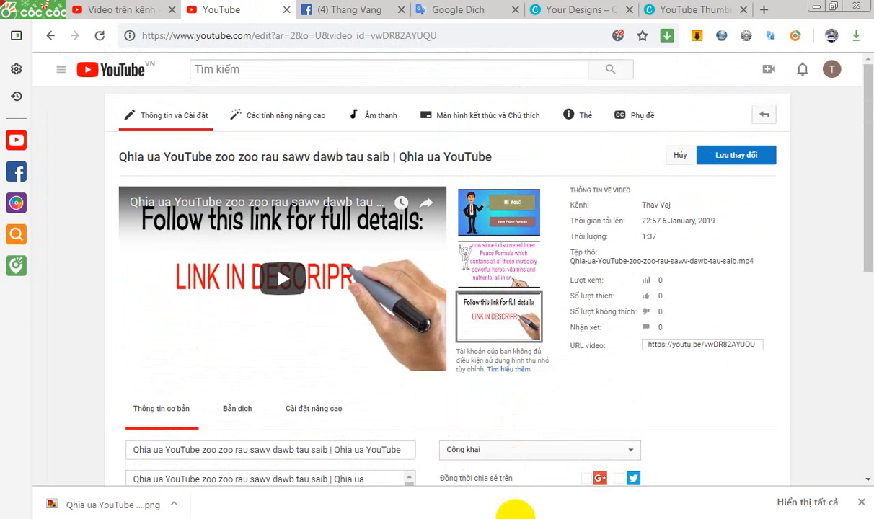
scroll(554, 418, "down", 2)
scroll(554, 433, "up", 2)
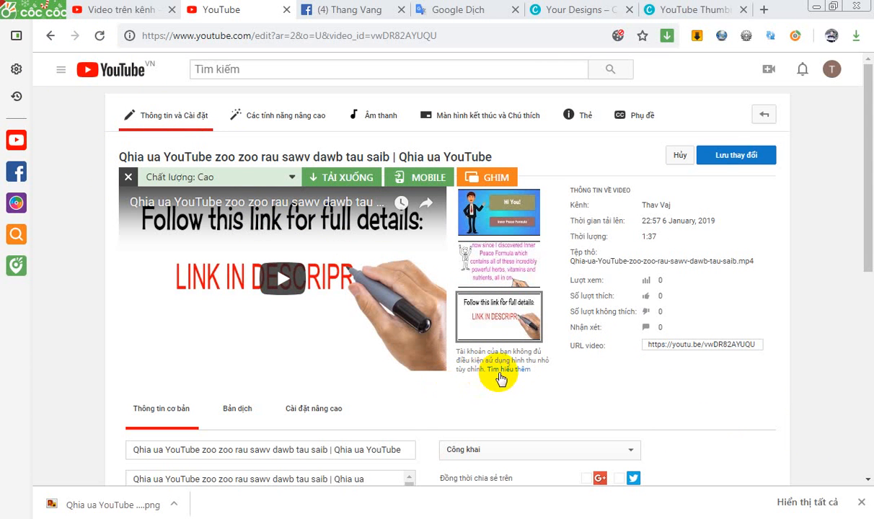
left_click(105, 15)
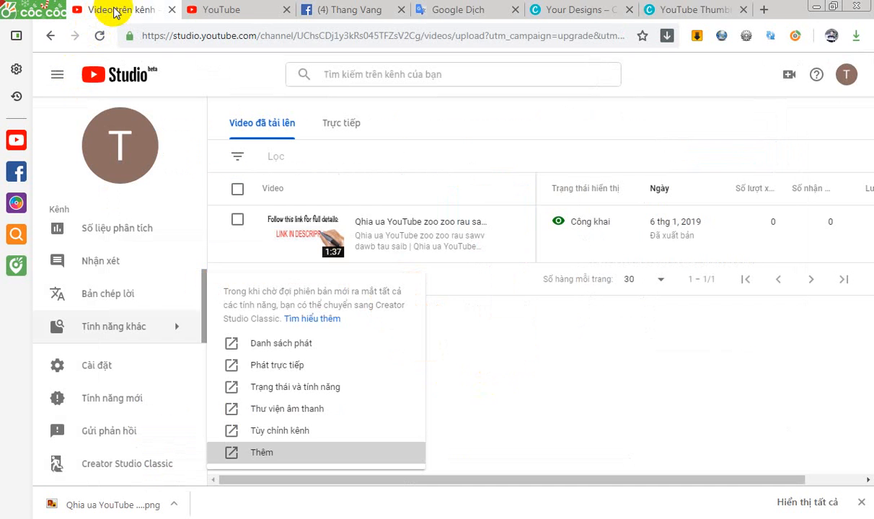
left_click(230, 5)
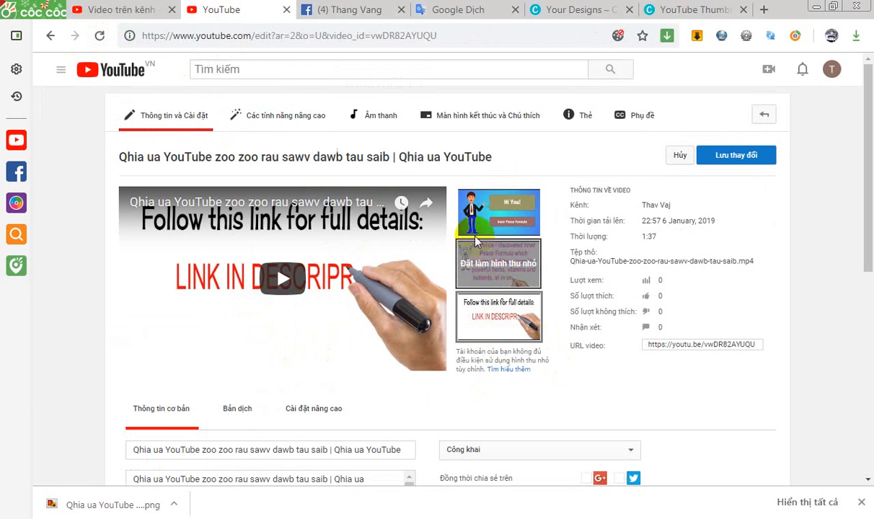
Select the first suggested frame, "Hi You!", as the video's thumbnail and check the remaining video details
mouse_move(360, 245)
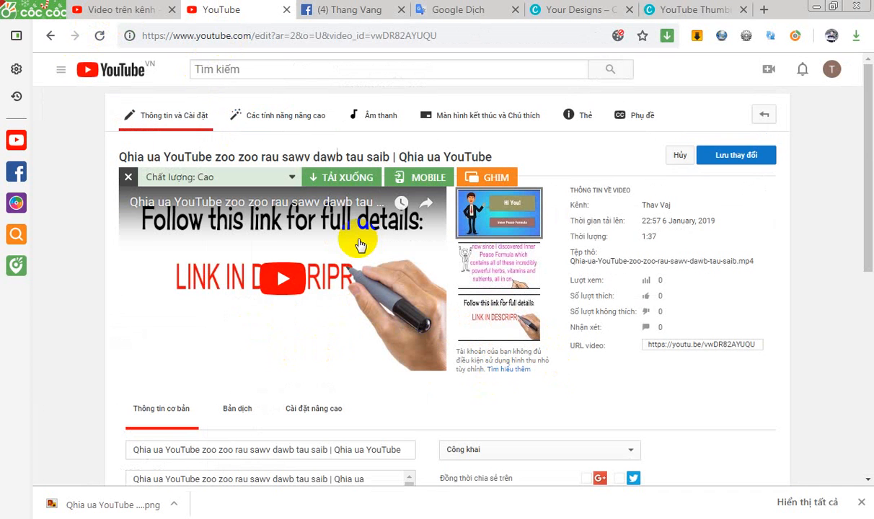
scroll(469, 394, "down", 3)
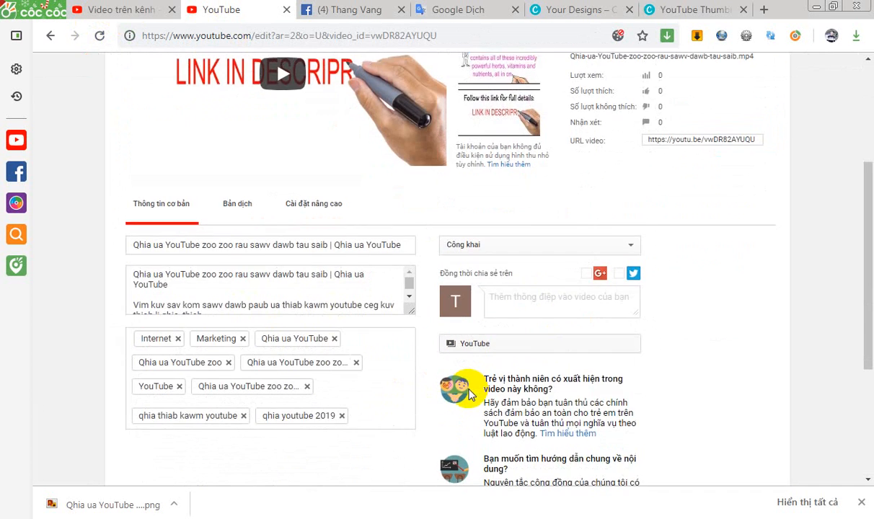
scroll(469, 394, "up", 3)
scroll(468, 394, "down", 6)
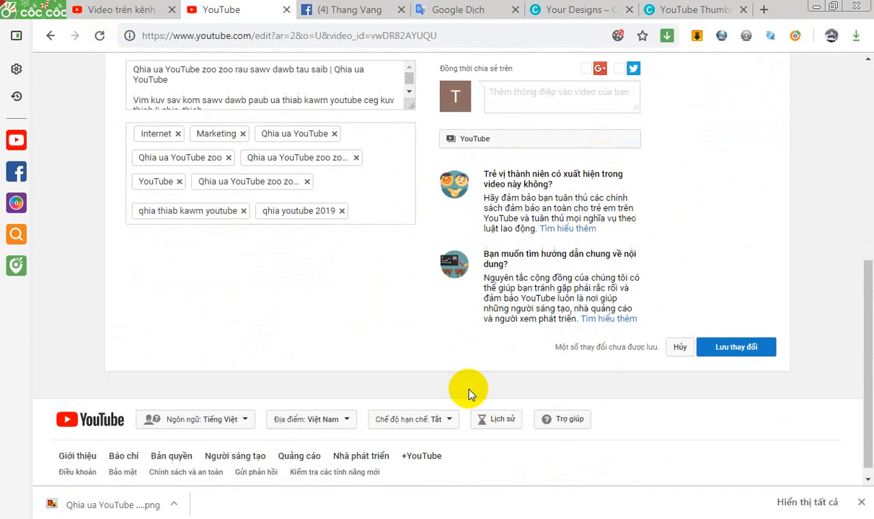
scroll(469, 394, "down", 1)
scroll(468, 394, "up", 3)
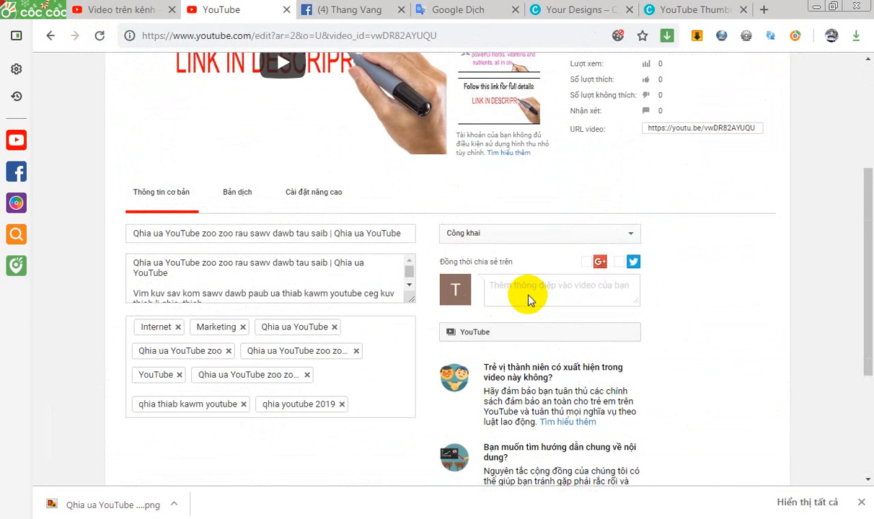
scroll(500, 281, "up", 3)
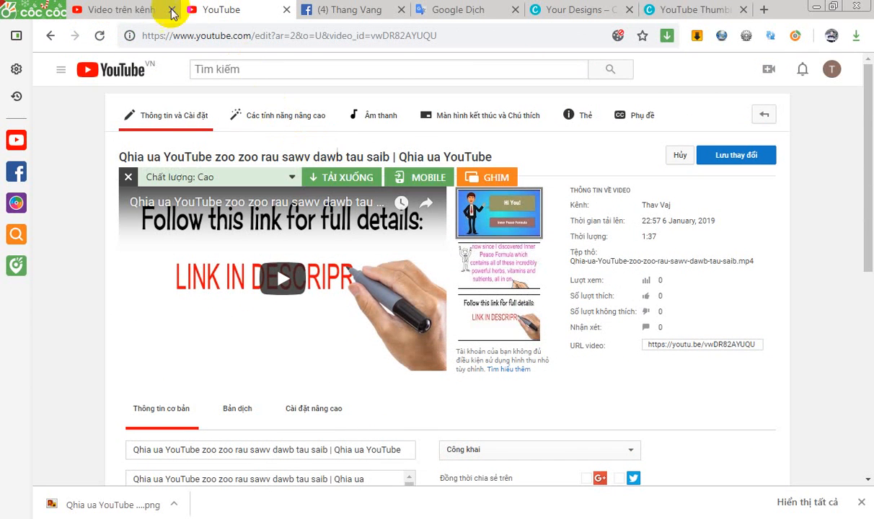
Open the channel's public page from the Studio video list and examine how the uploaded video is presented on its home view
left_click(145, 9)
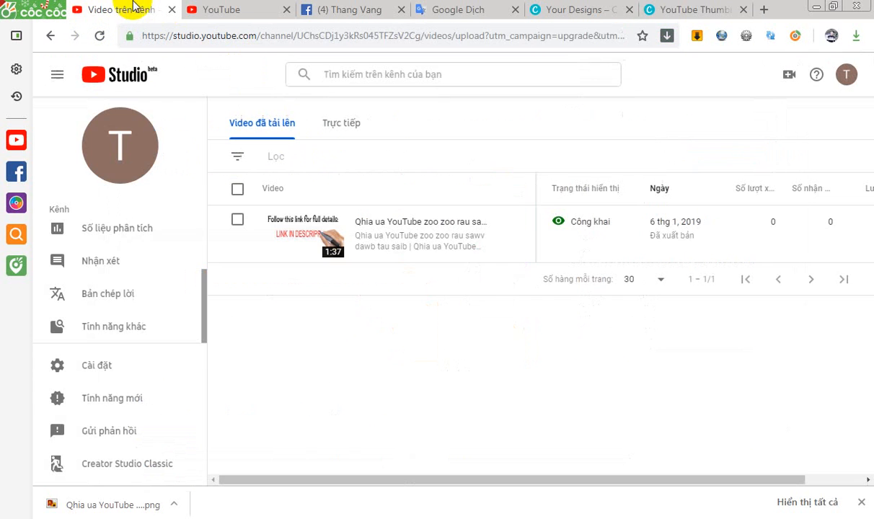
left_click(844, 75)
left_click(723, 153)
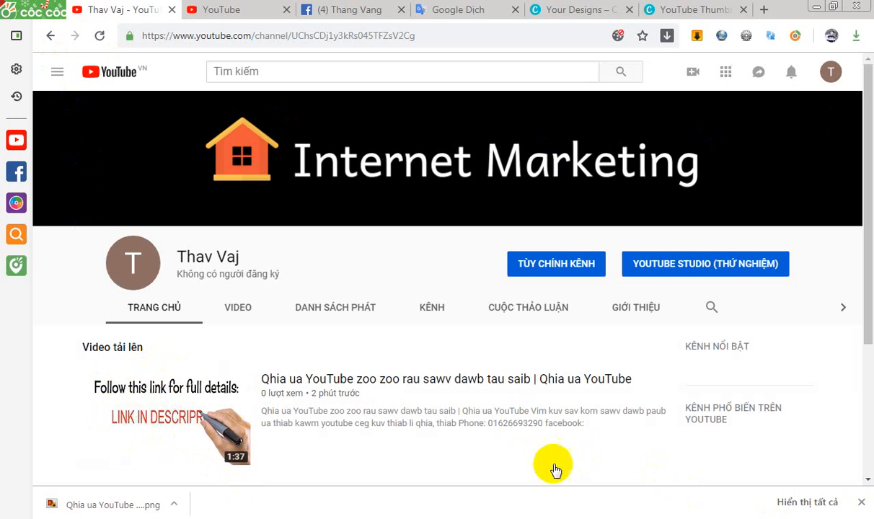
scroll(333, 415, "down", 3)
scroll(332, 412, "up", 3)
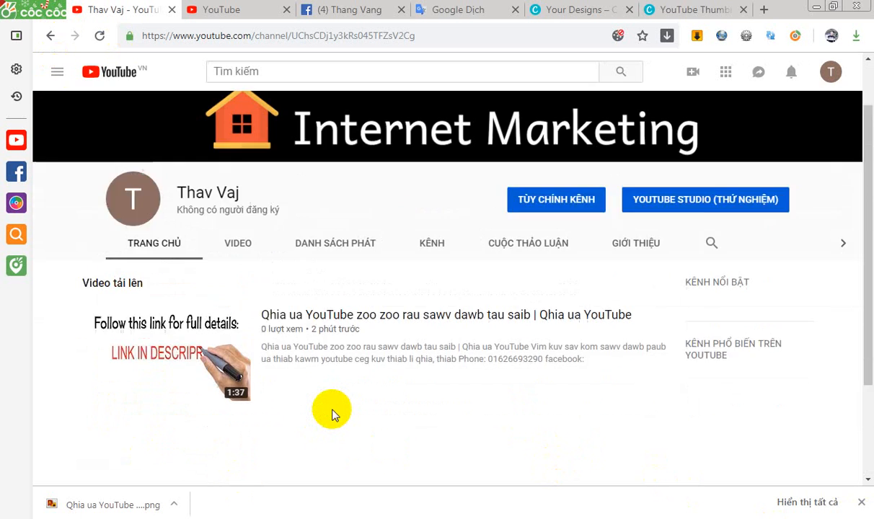
scroll(333, 409, "down", 2)
scroll(333, 410, "up", 2)
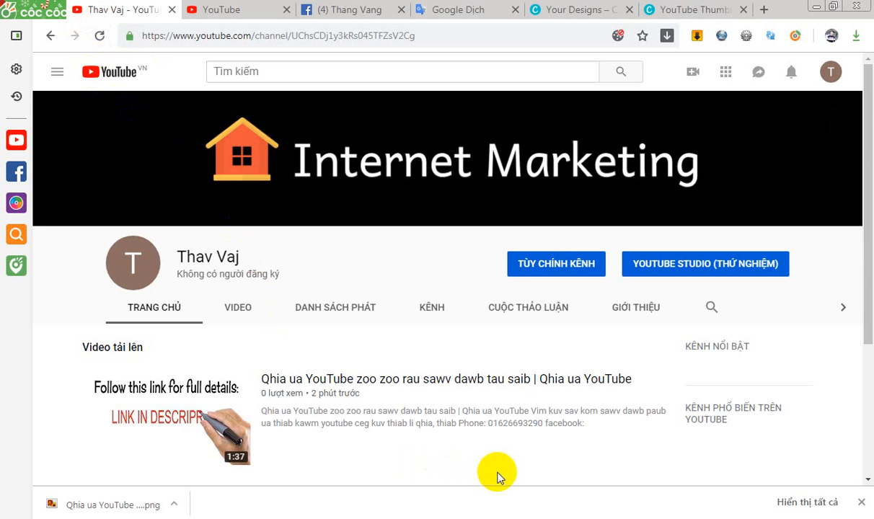
scroll(504, 475, "down", 2)
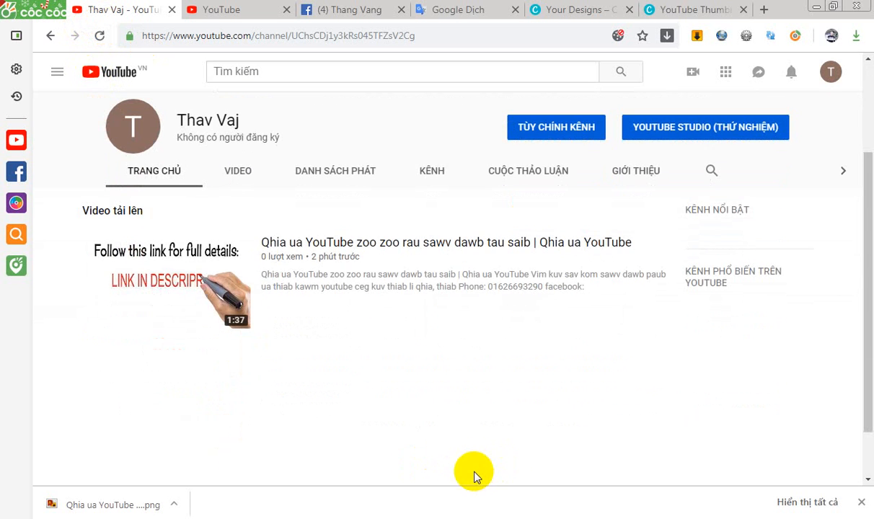
scroll(475, 465, "up", 2)
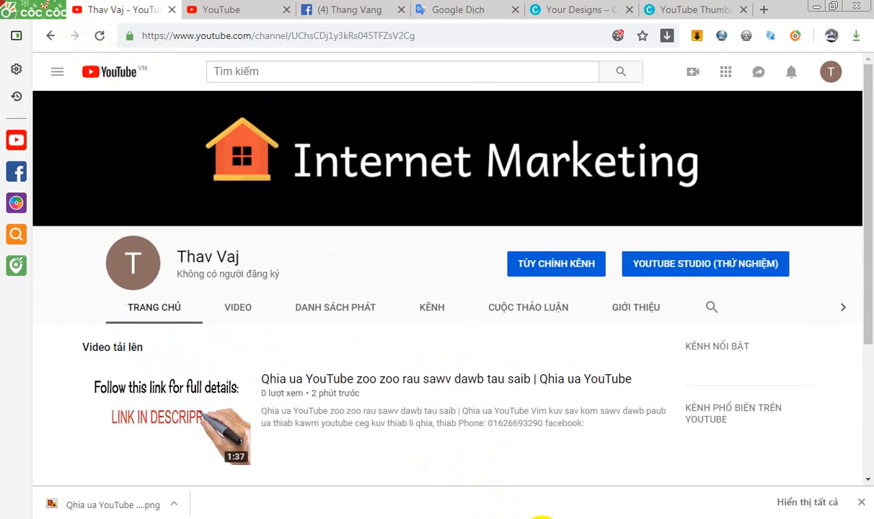